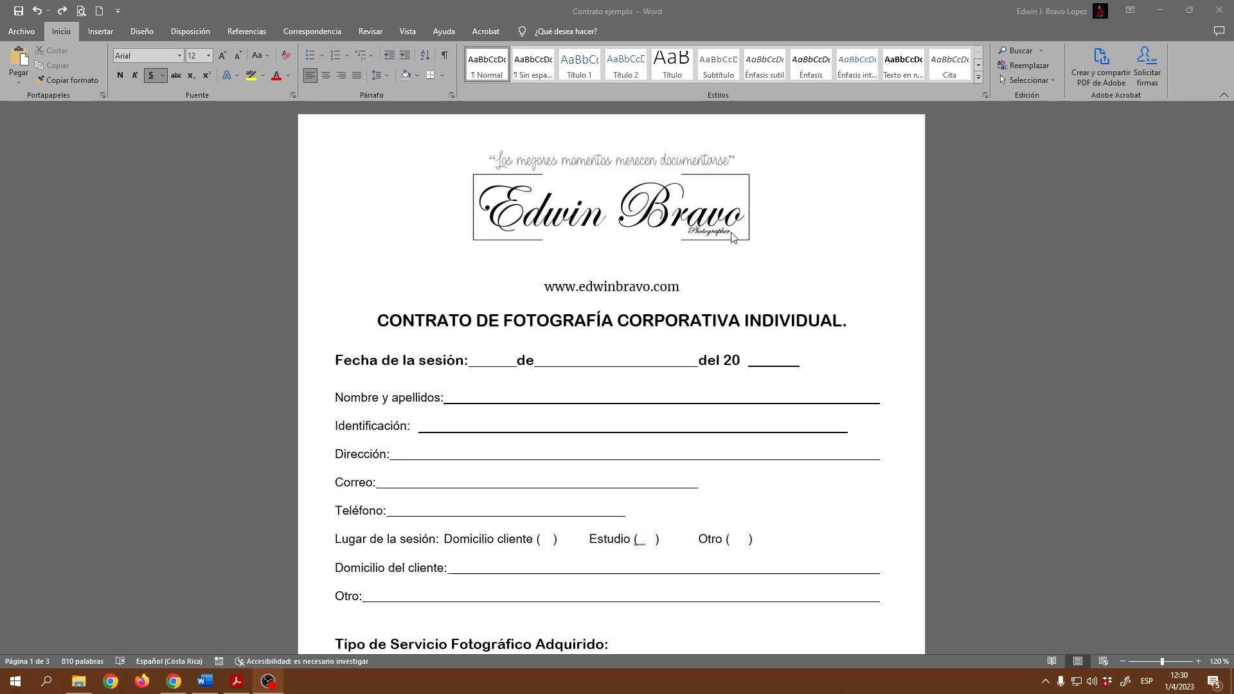
Look through the whole Contrato ejemplo document, from the client details and terms to the signature block on page 3
scroll(794, 330, down, 3)
scroll(796, 339, up, 2)
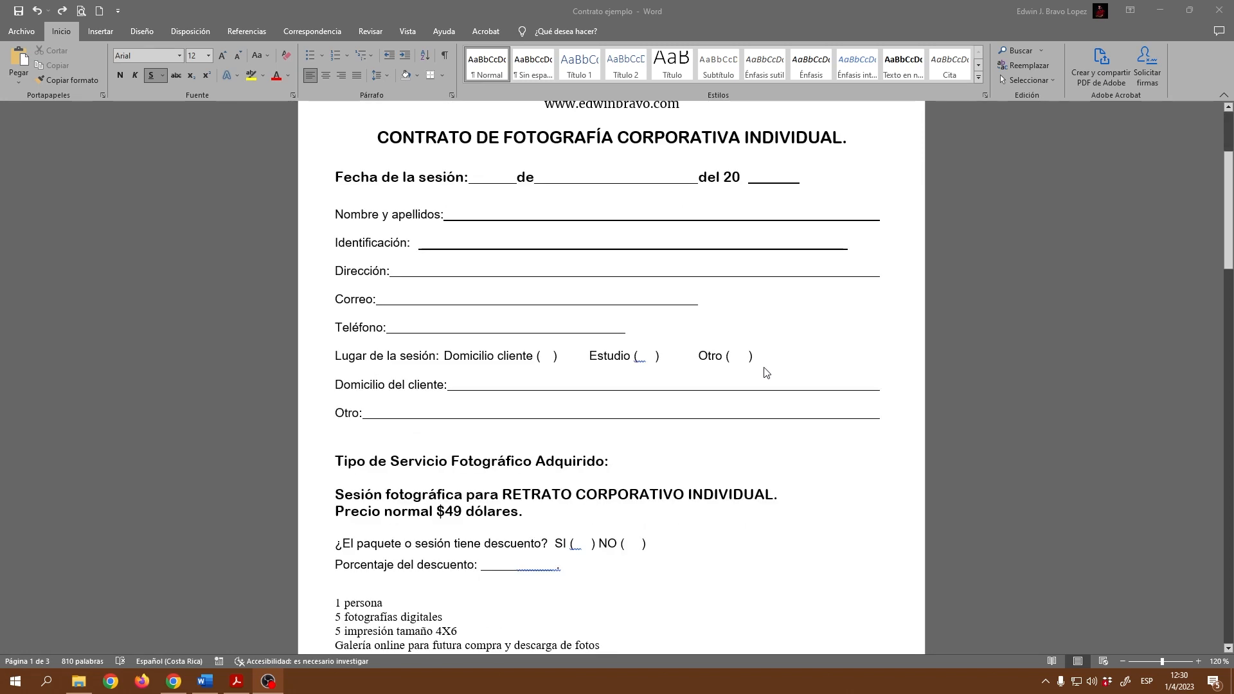
scroll(783, 382, up, 2)
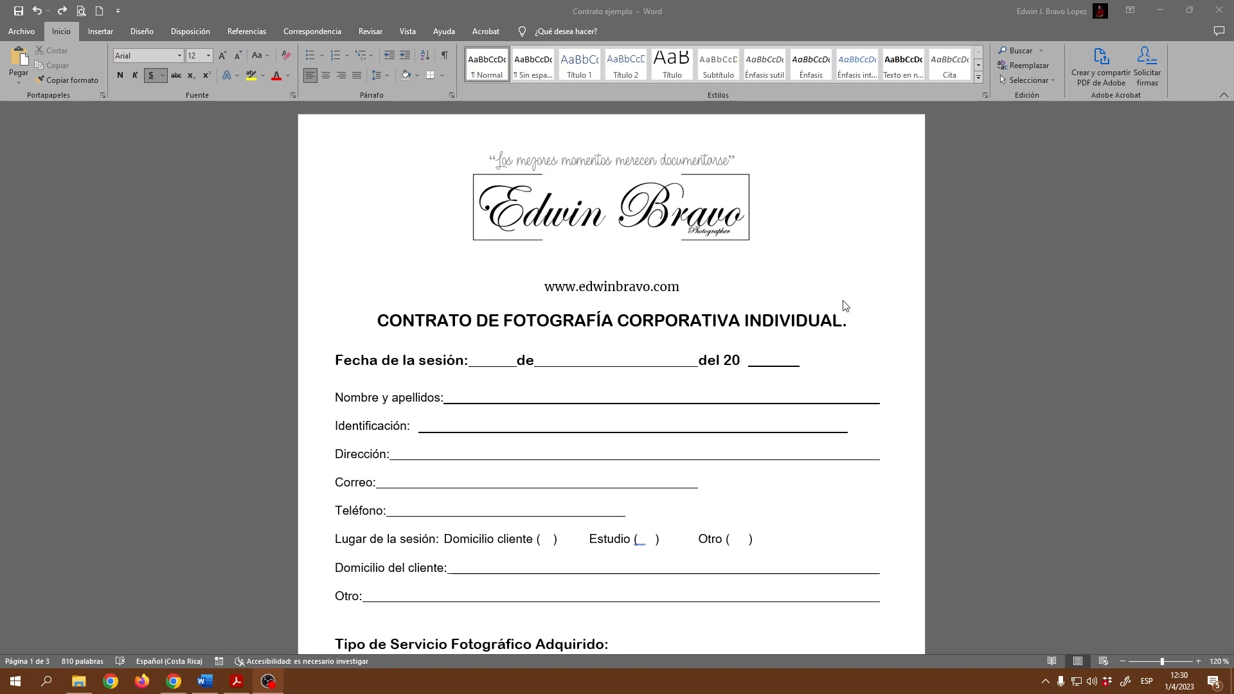
scroll(713, 361, down, 15)
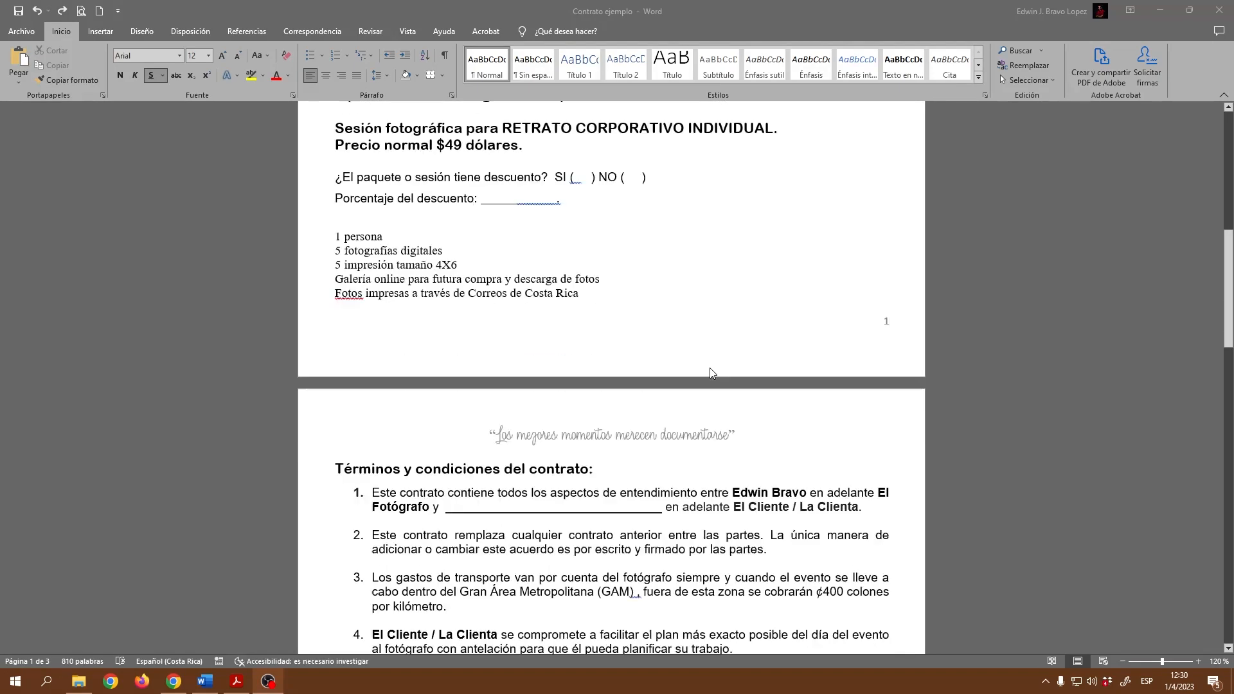
scroll(710, 372, down, 18)
scroll(707, 379, up, 6)
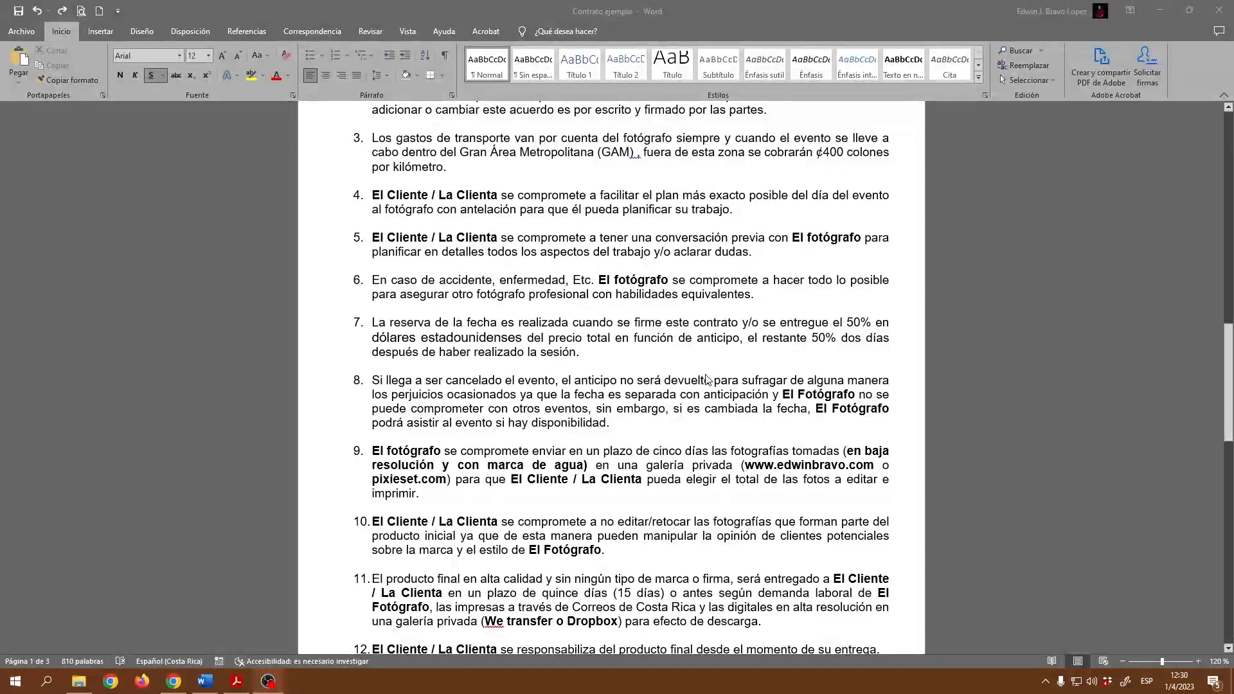
scroll(707, 379, up, 16)
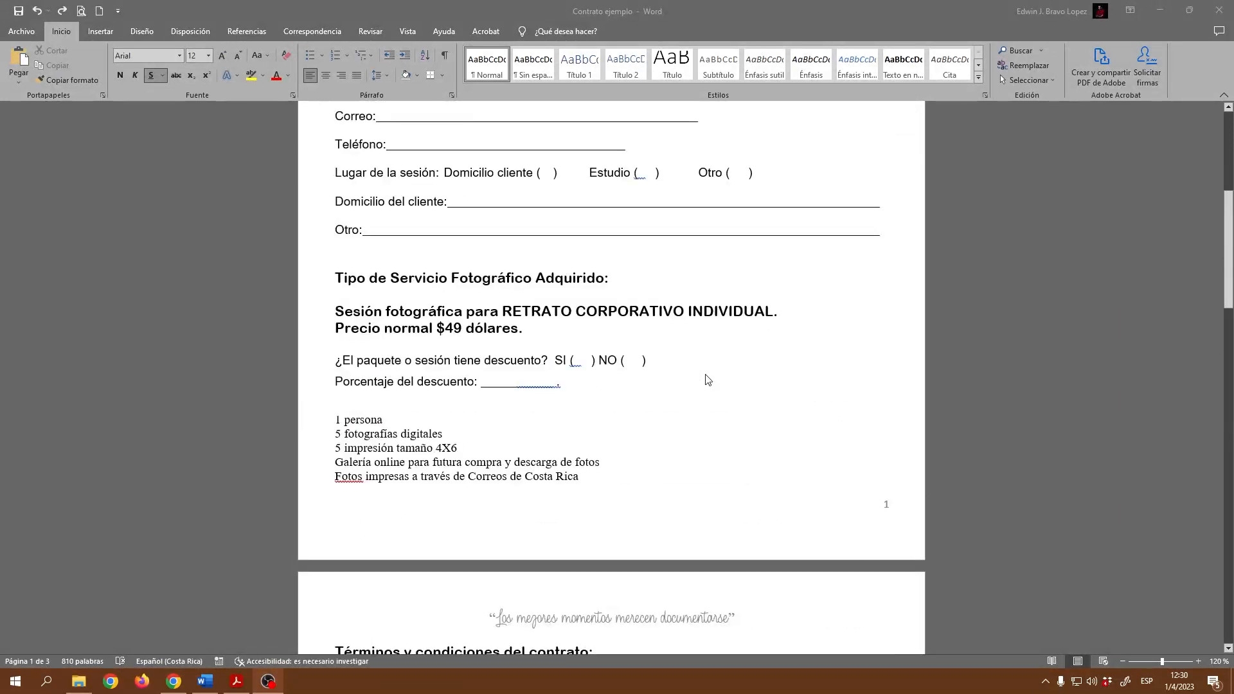
scroll(707, 380, up, 10)
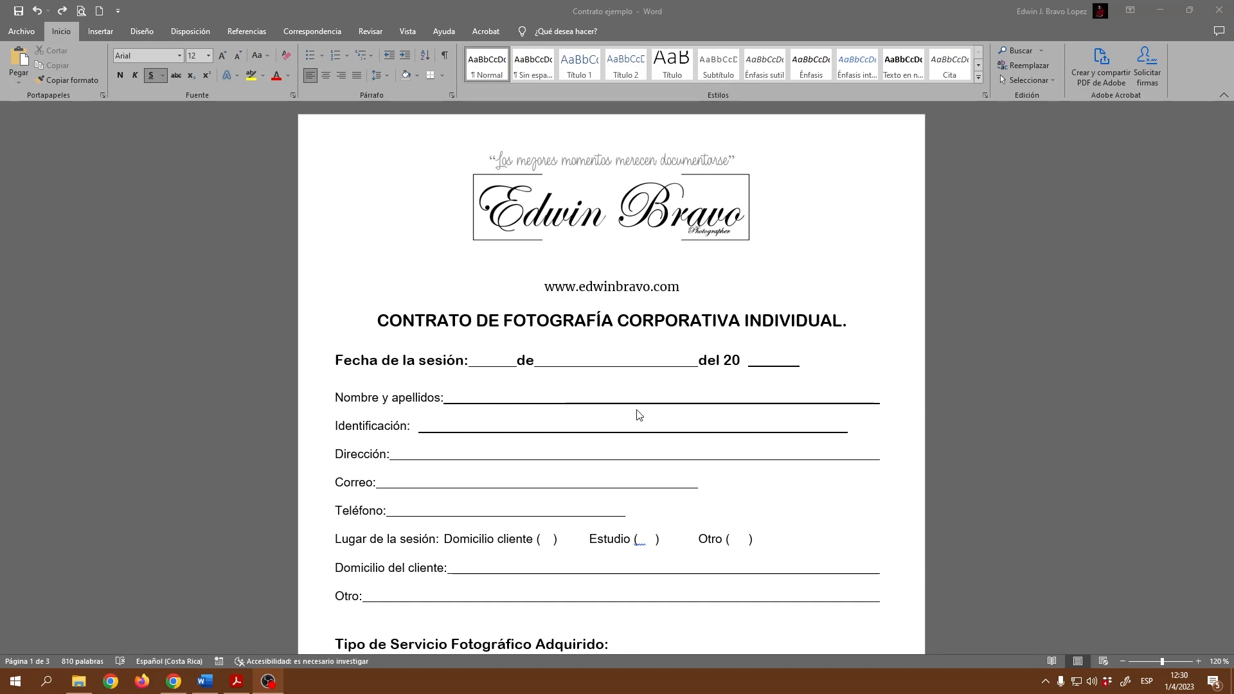
scroll(730, 431, down, 15)
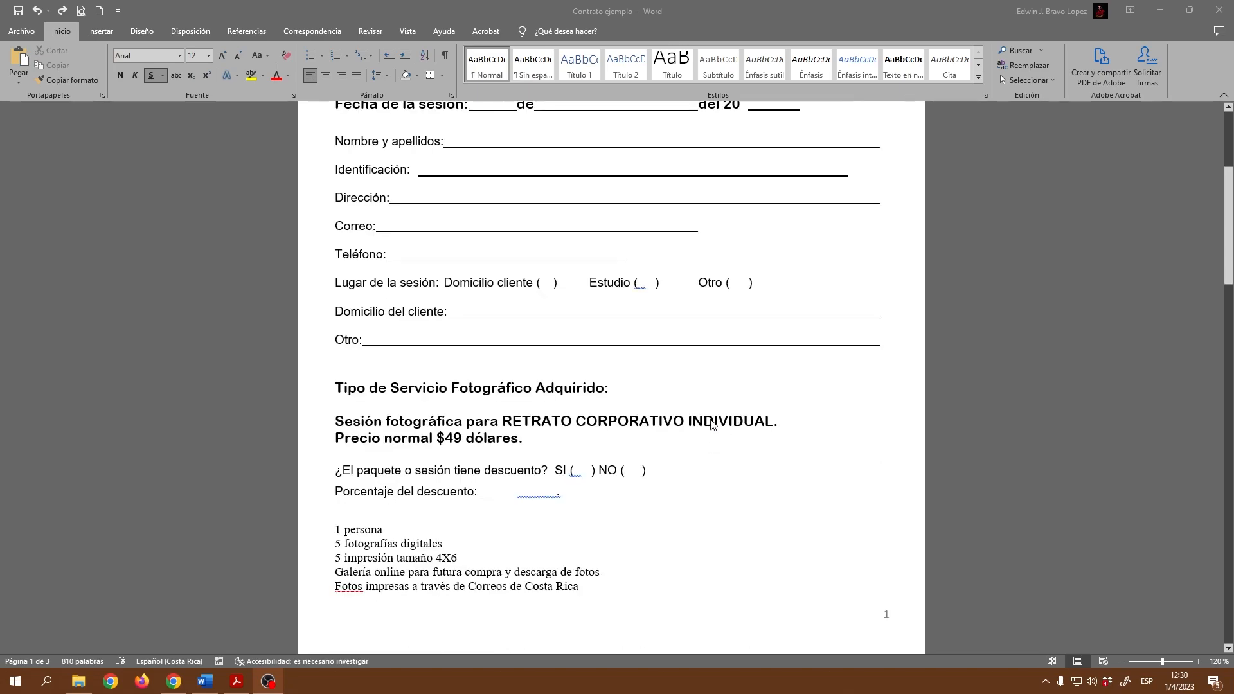
scroll(725, 421, down, 10)
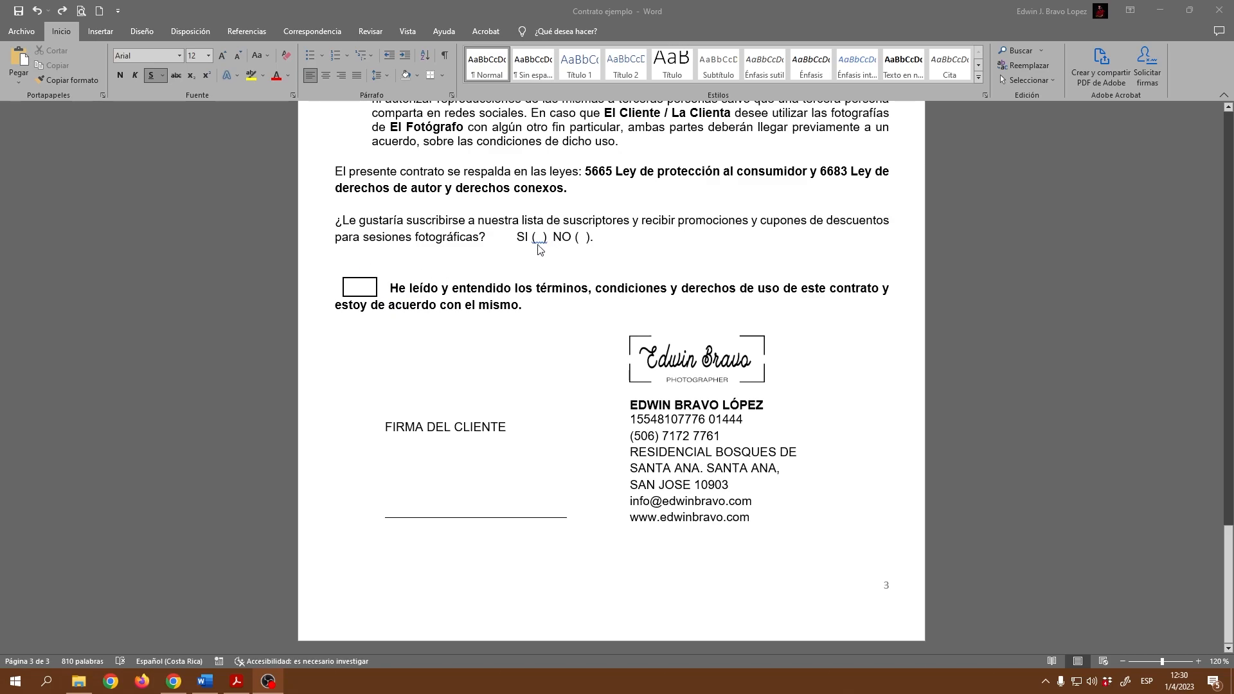
scroll(744, 278, up, 5)
scroll(744, 278, up, 20)
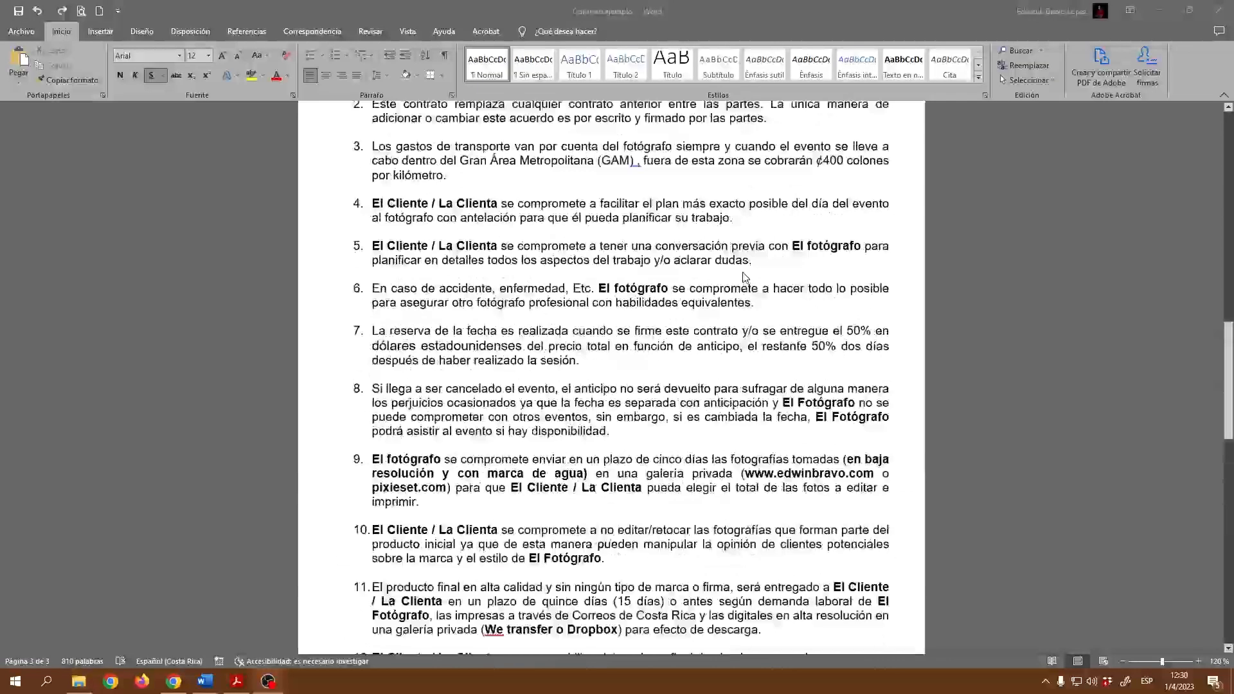
click(24, 31)
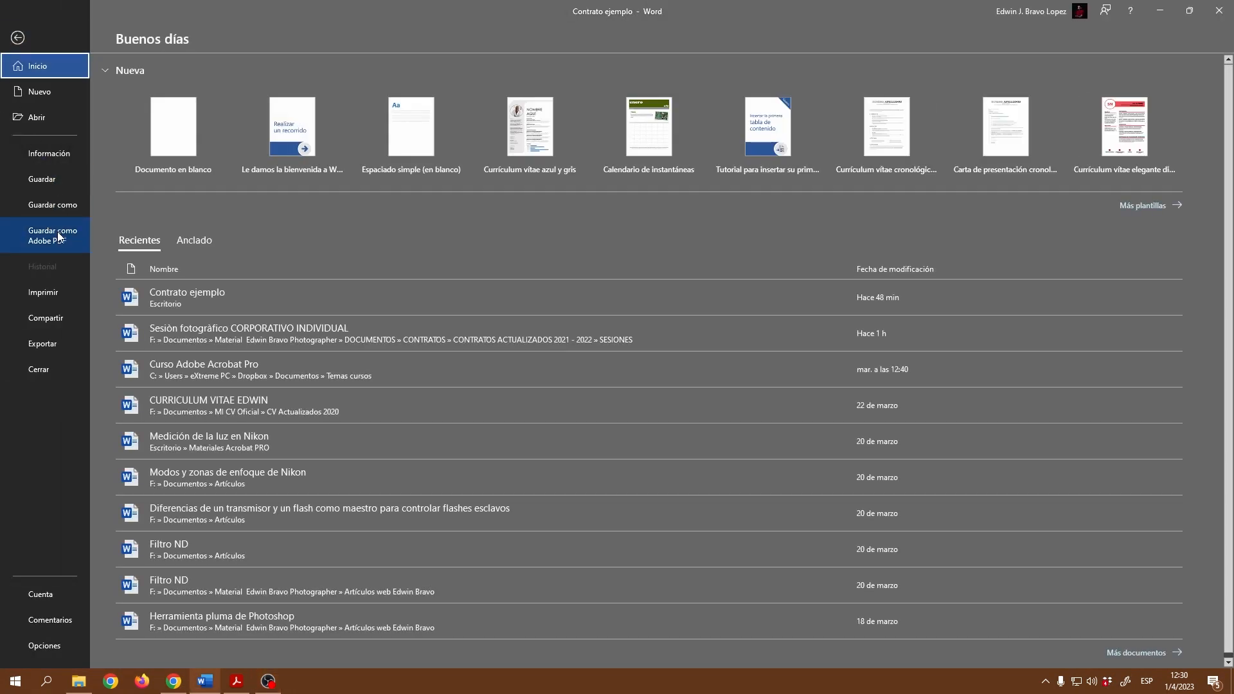
click(21, 36)
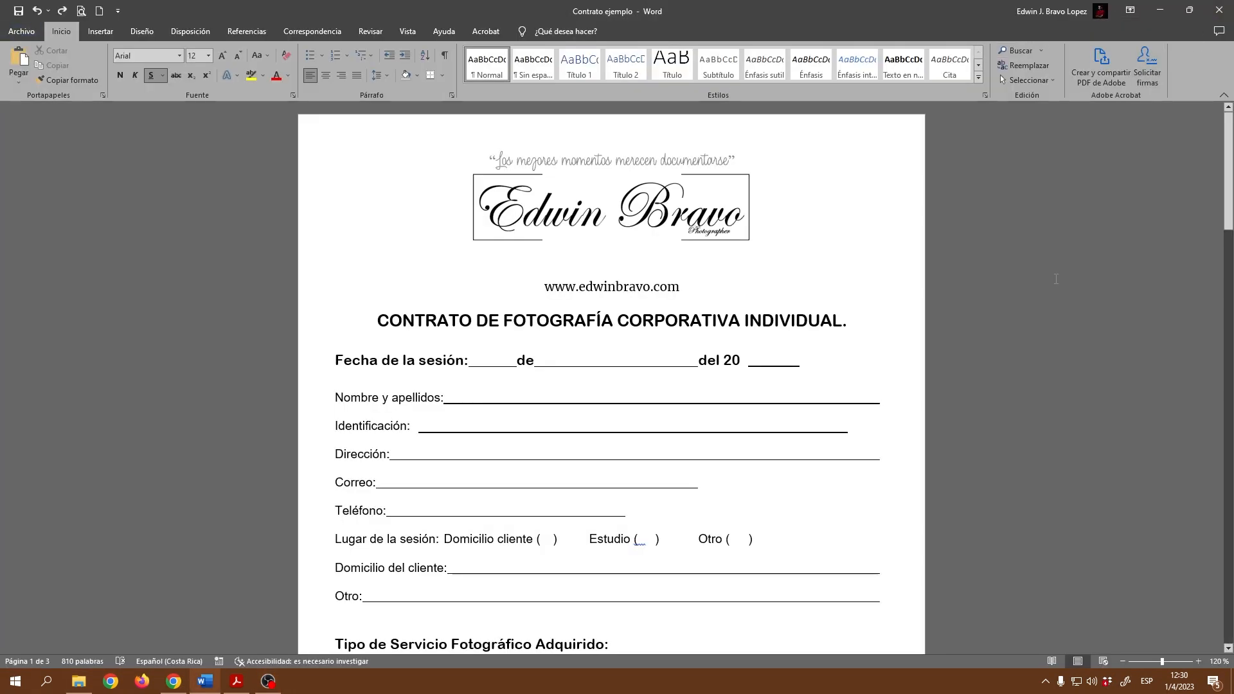
Switch to Adobe Acrobat Pro and prepare Contrato ejemplo.pdf as a form, marking that the document requires signatures
click(237, 681)
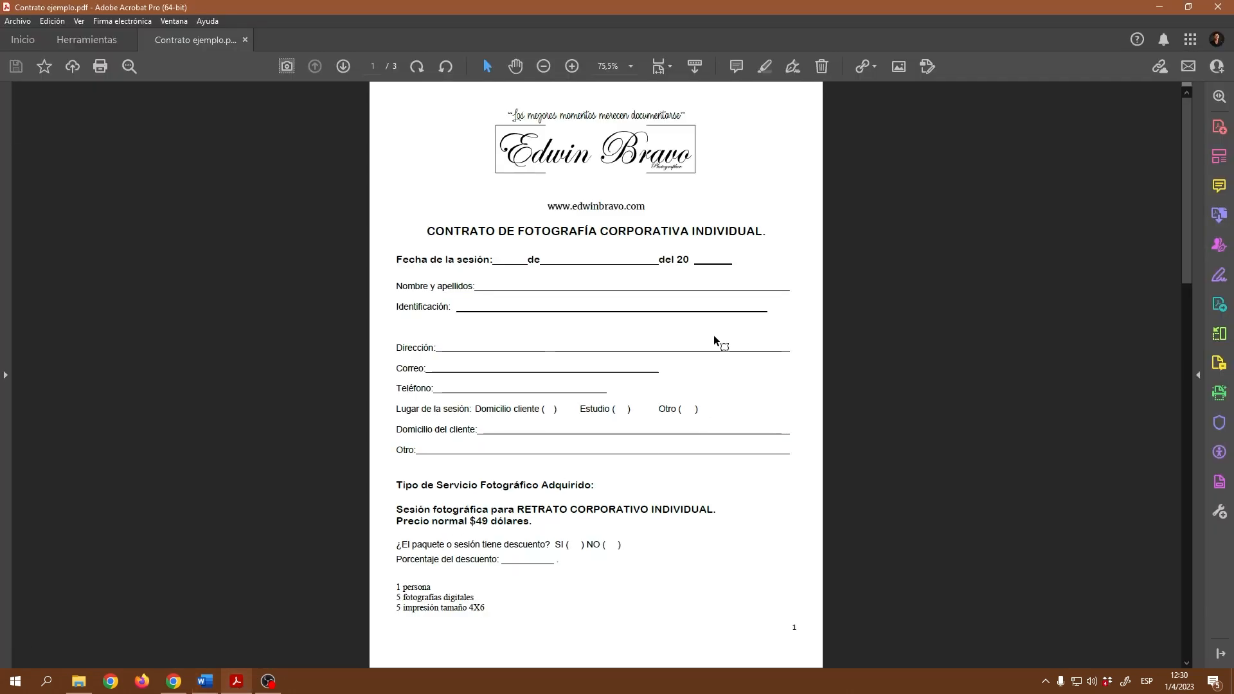
click(572, 66)
click(572, 66)
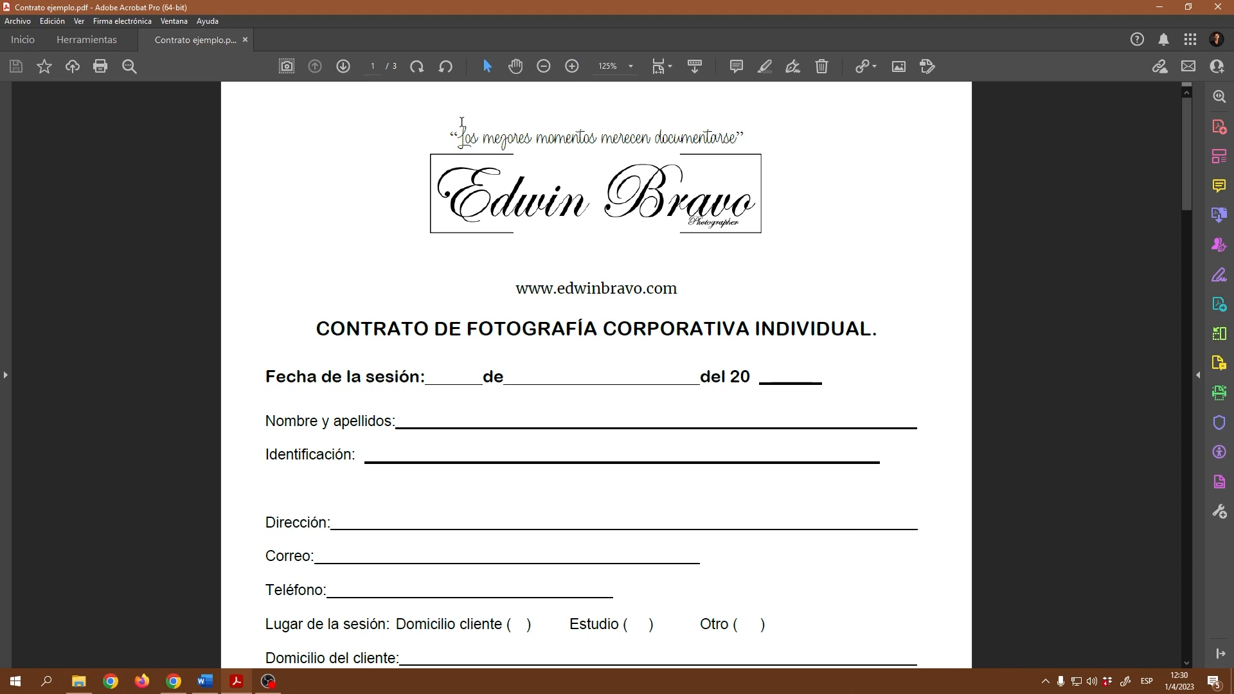
scroll(631, 347, down, 3)
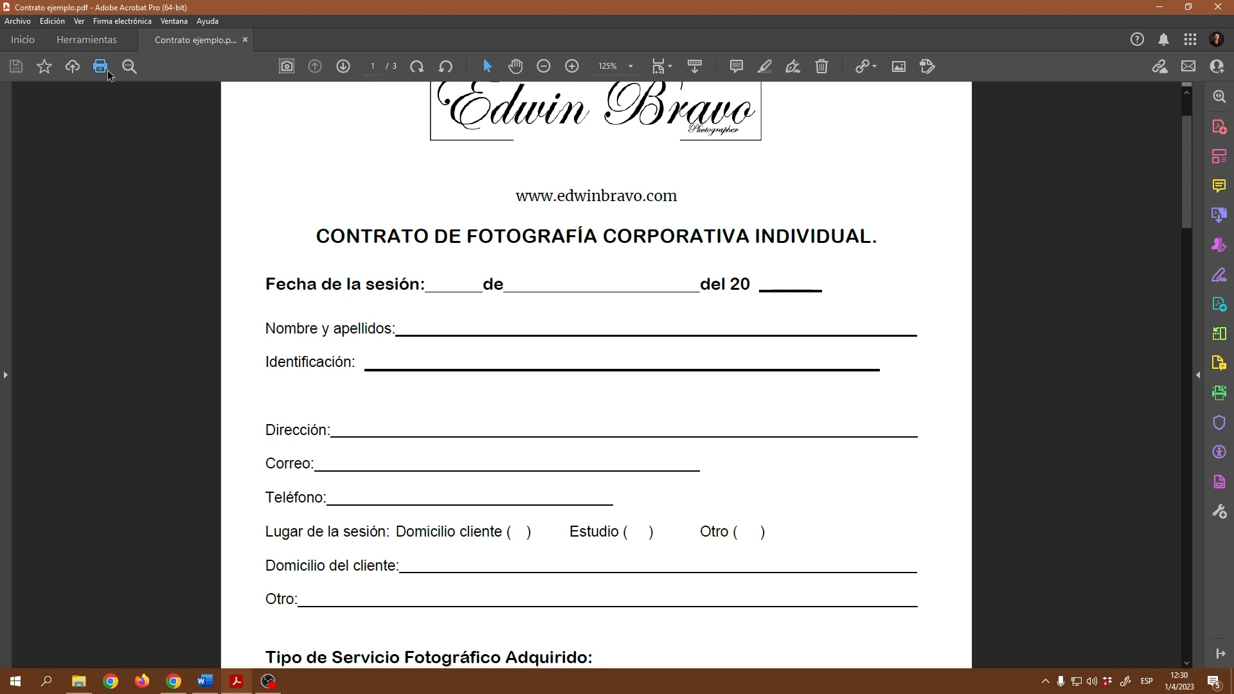
click(94, 43)
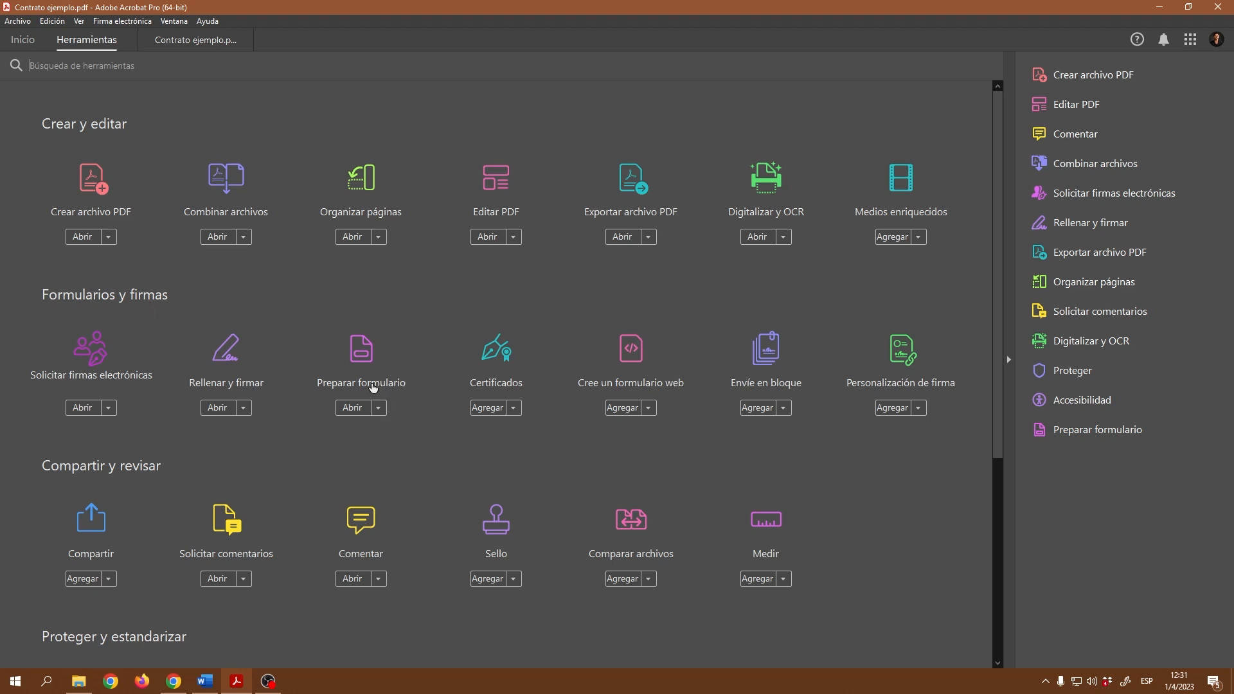
click(362, 352)
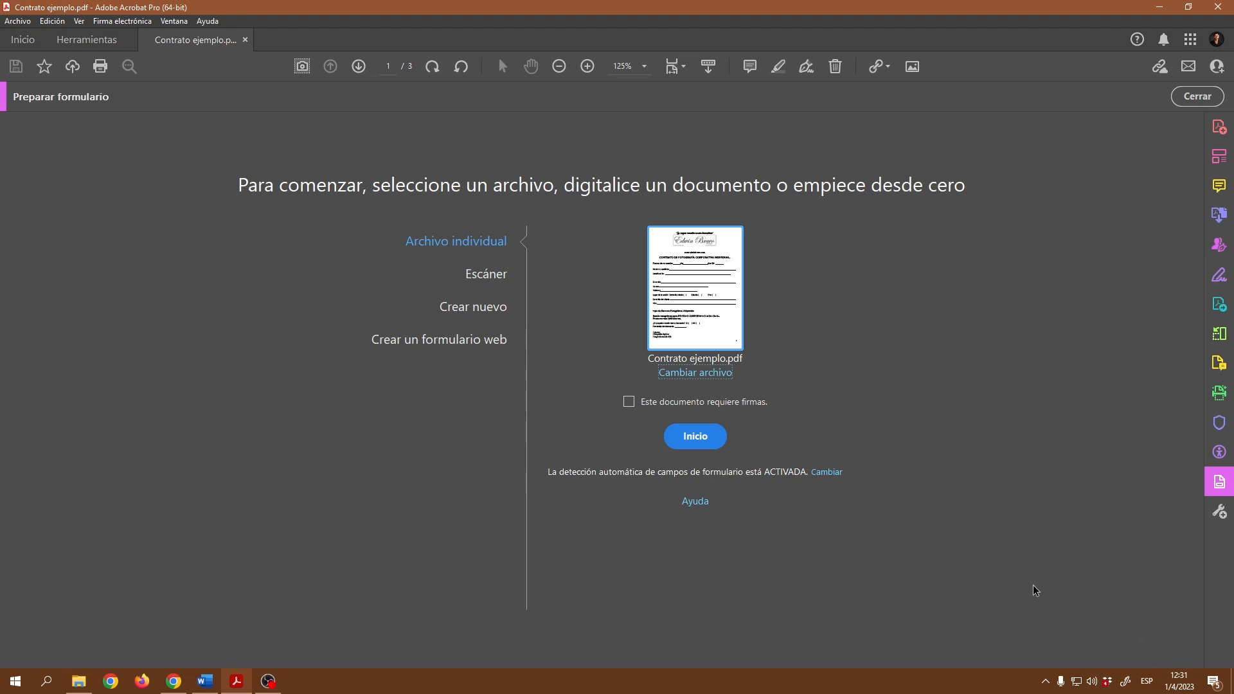
click(628, 402)
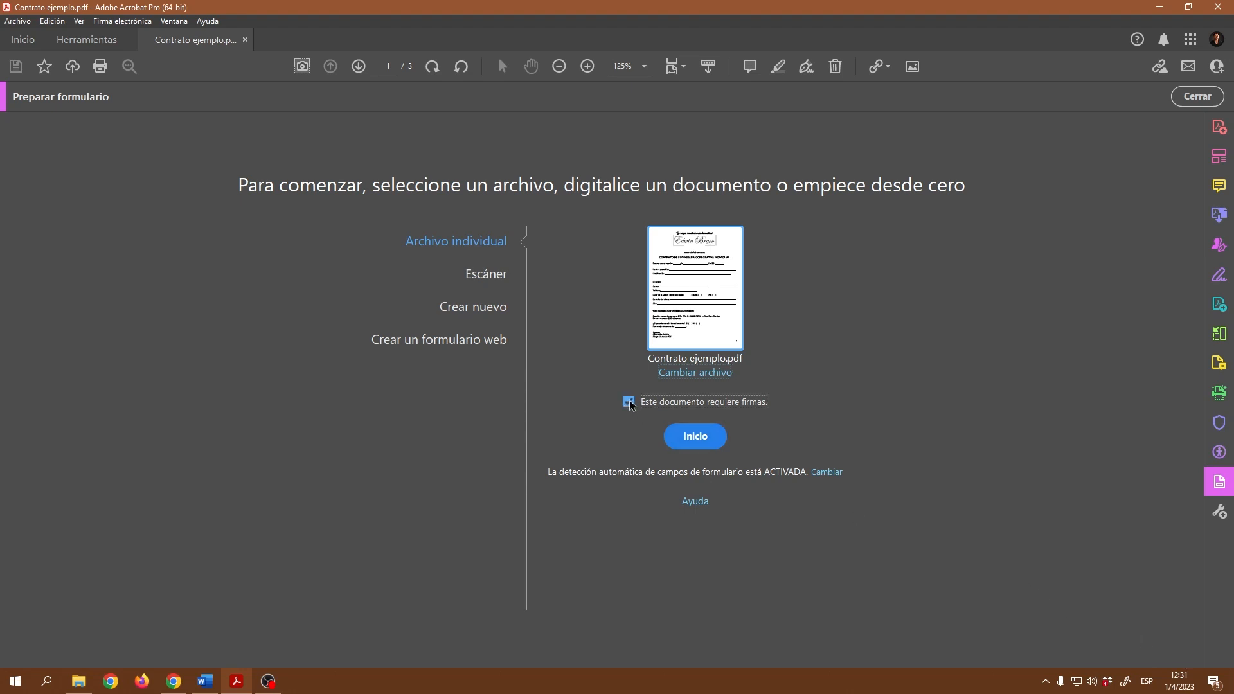
click(696, 437)
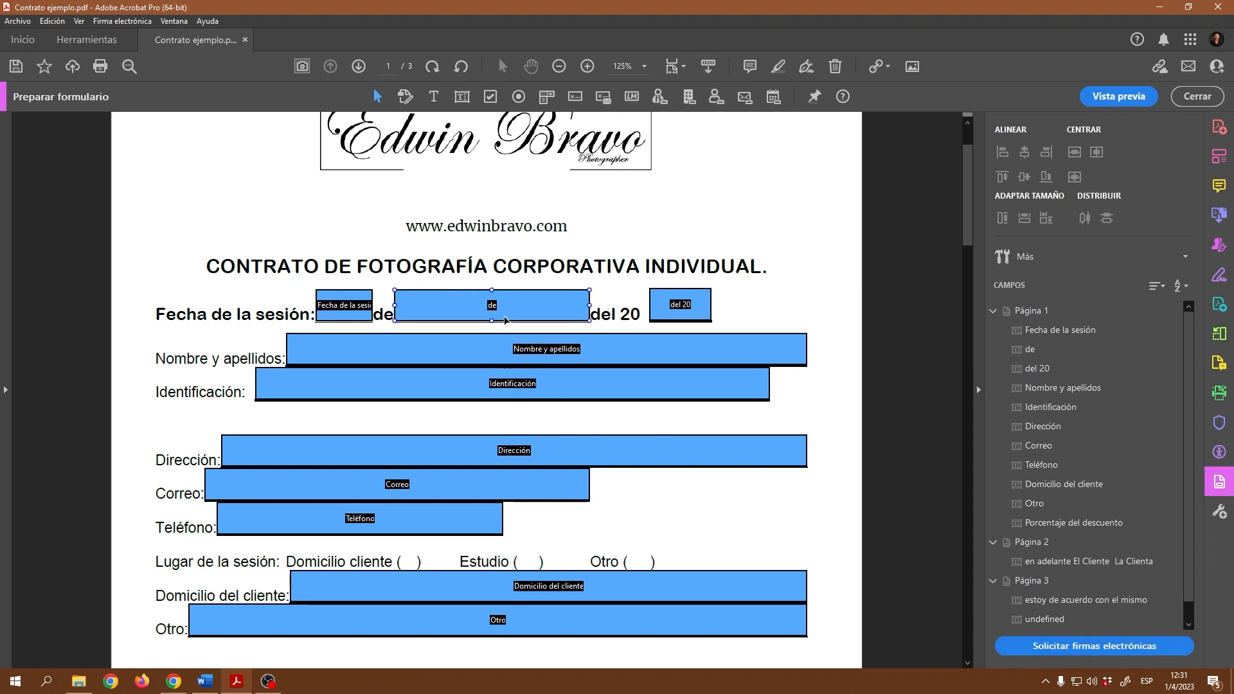
Inspect the automatically detected fields on page 1, from the session date down to Correo
click(505, 313)
click(492, 354)
click(492, 384)
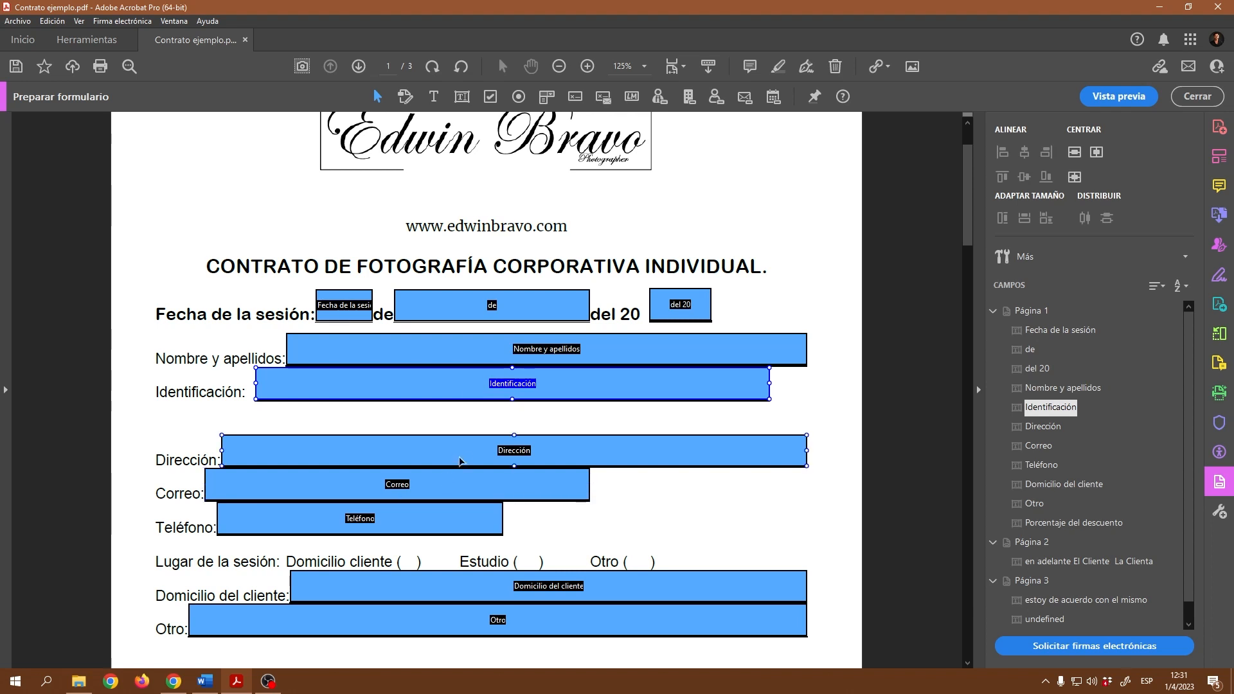
click(464, 457)
click(468, 489)
Preview the form and test it by entering strings of the letter j in the month, year and Nombre y apellidos fields
click(1118, 95)
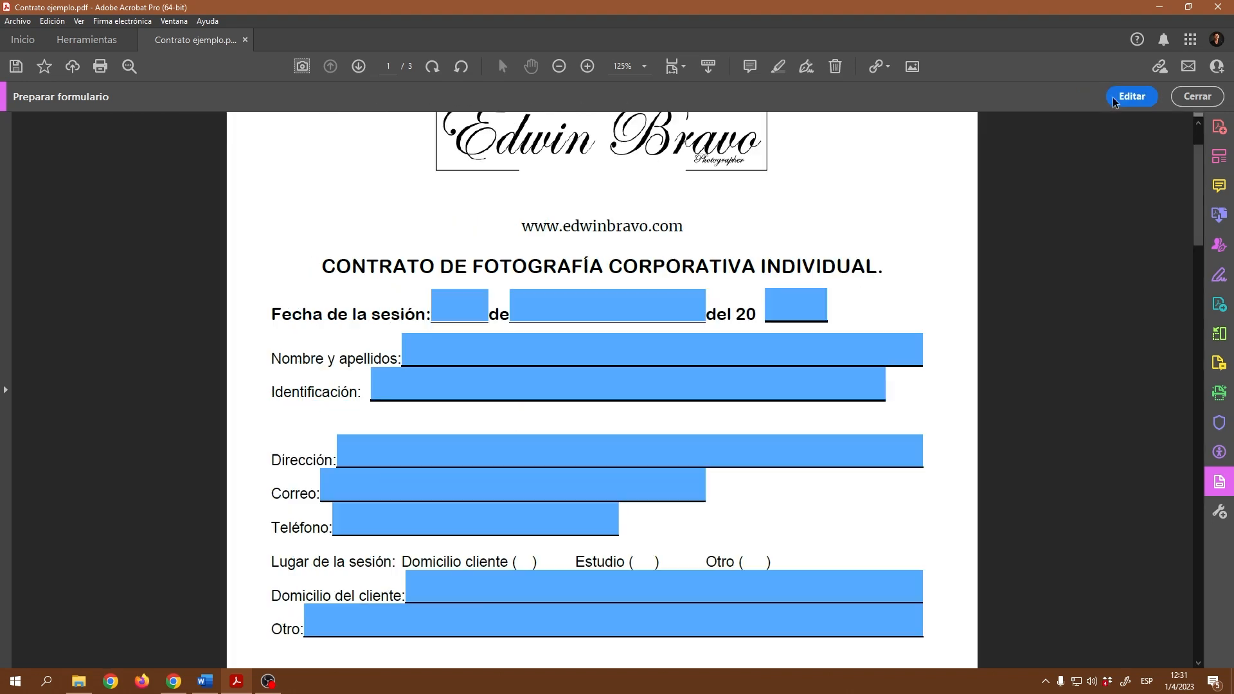
click(633, 306)
click(459, 311)
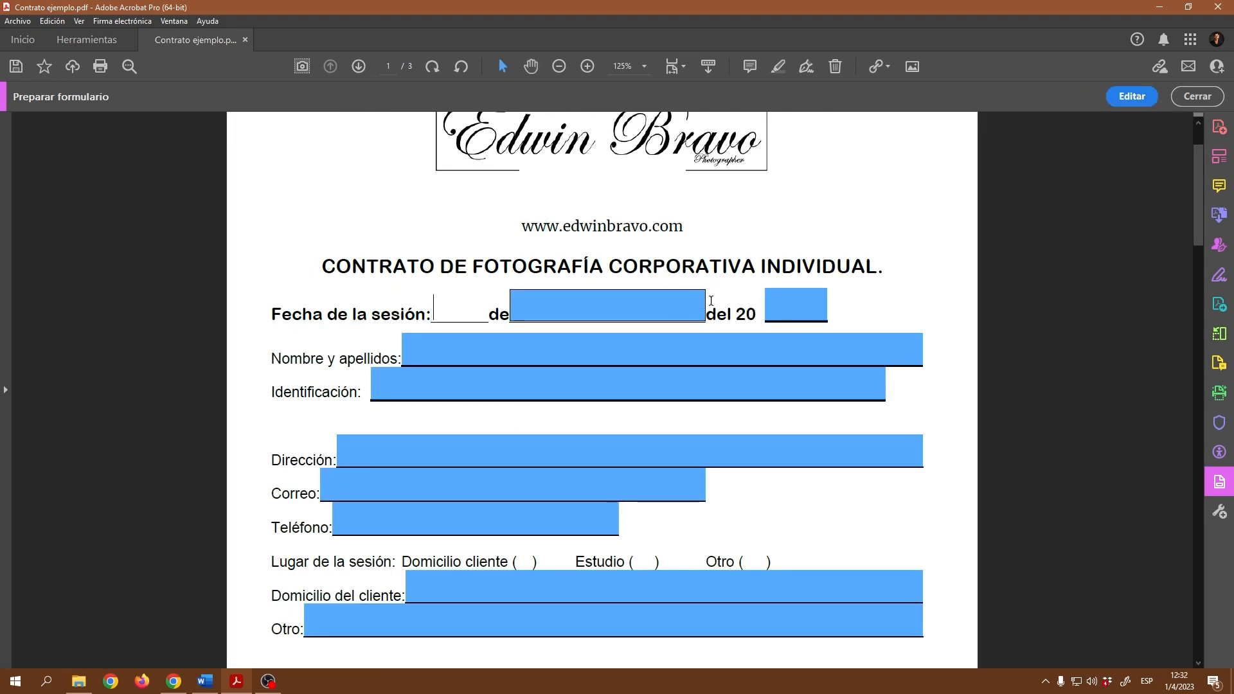
click(791, 307)
click(594, 305)
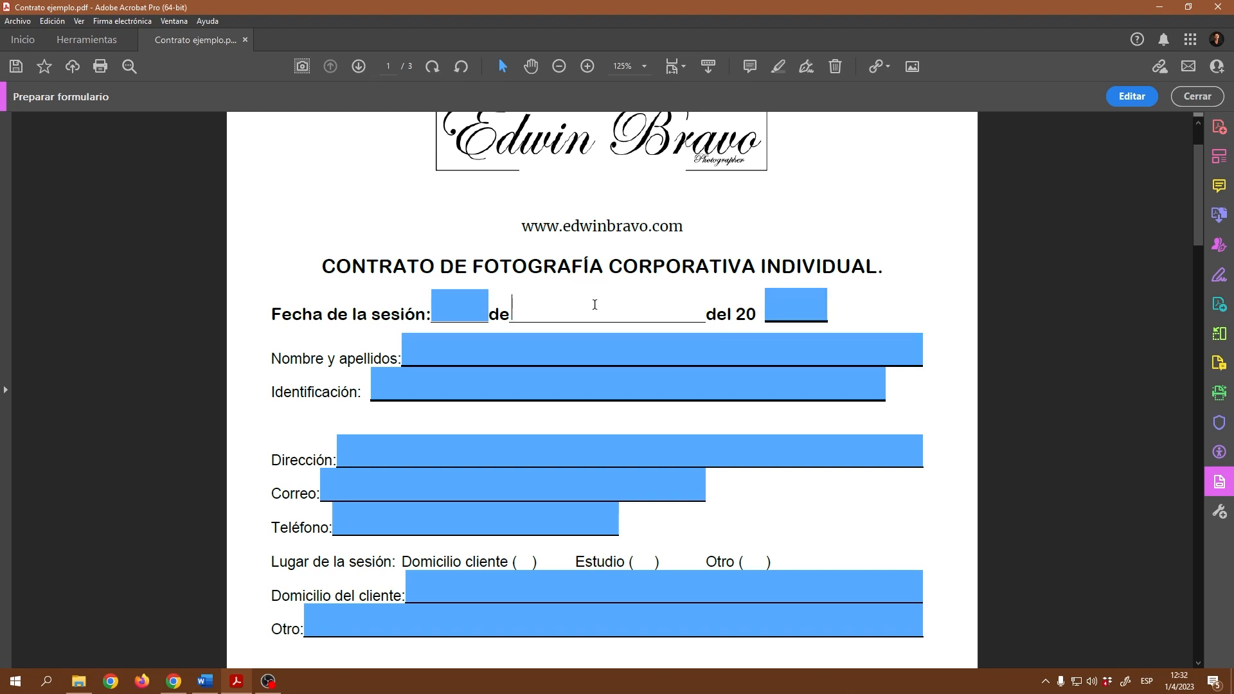
text(jjjjjjj)
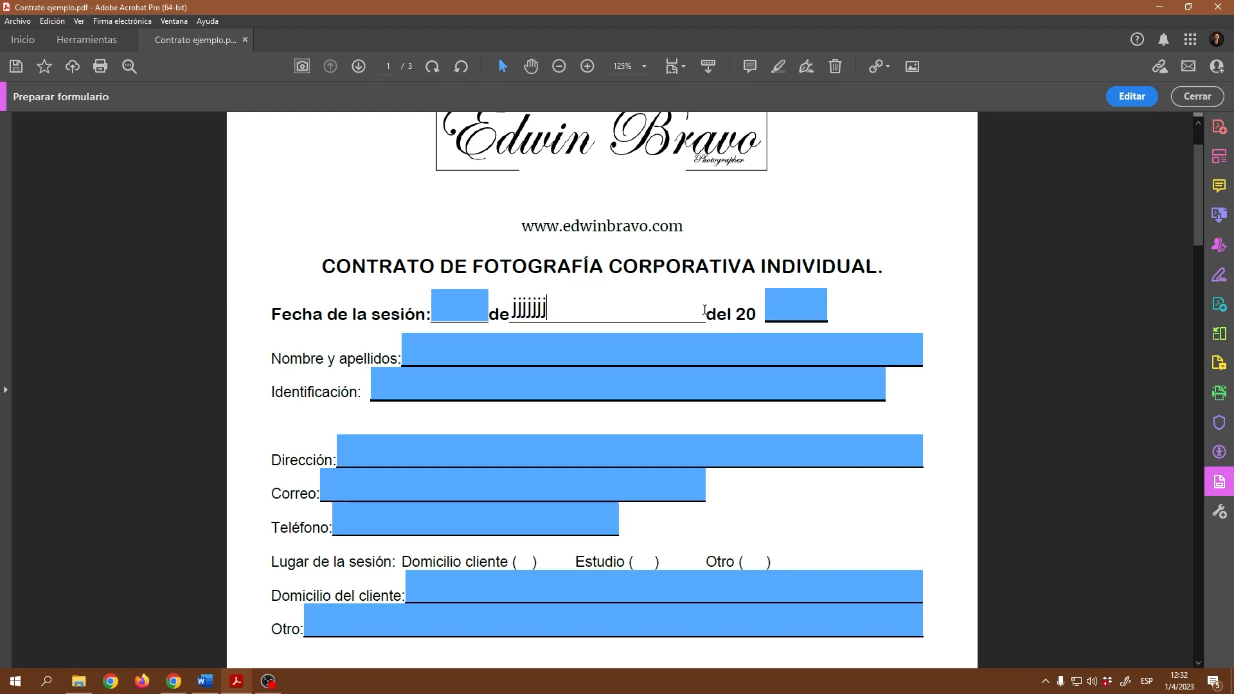
click(794, 308)
text(jjjjjjjj)
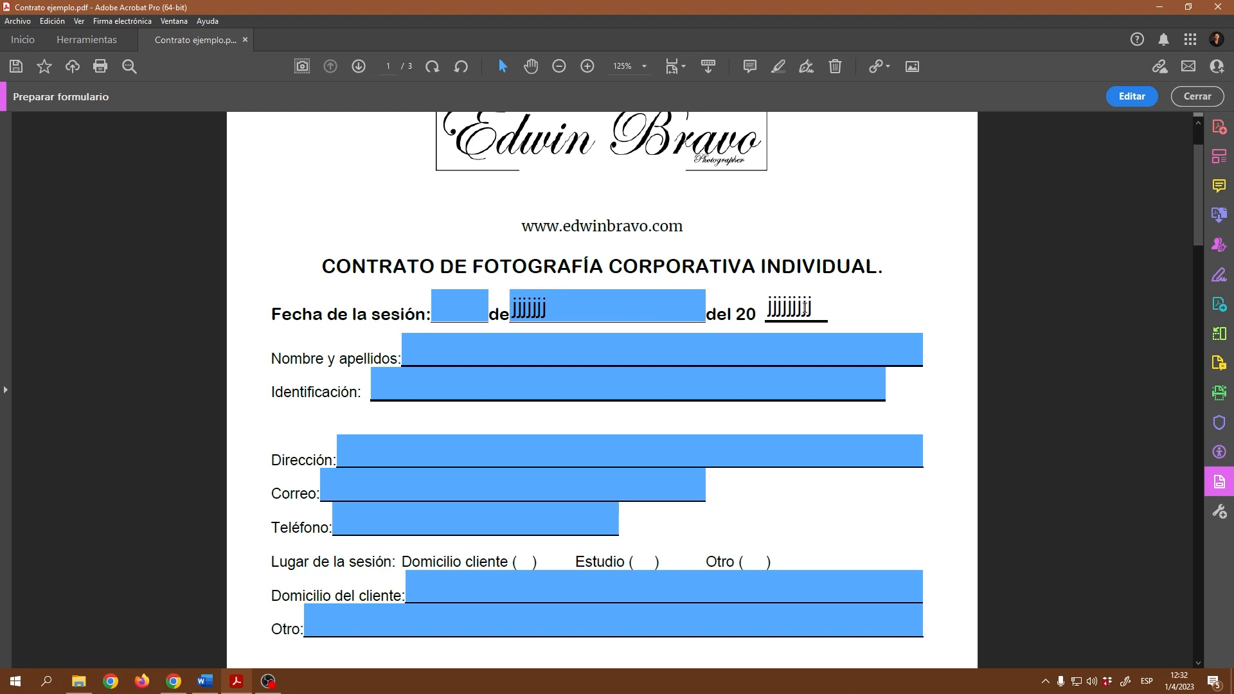
drag(805, 307, 770, 307)
click(658, 351)
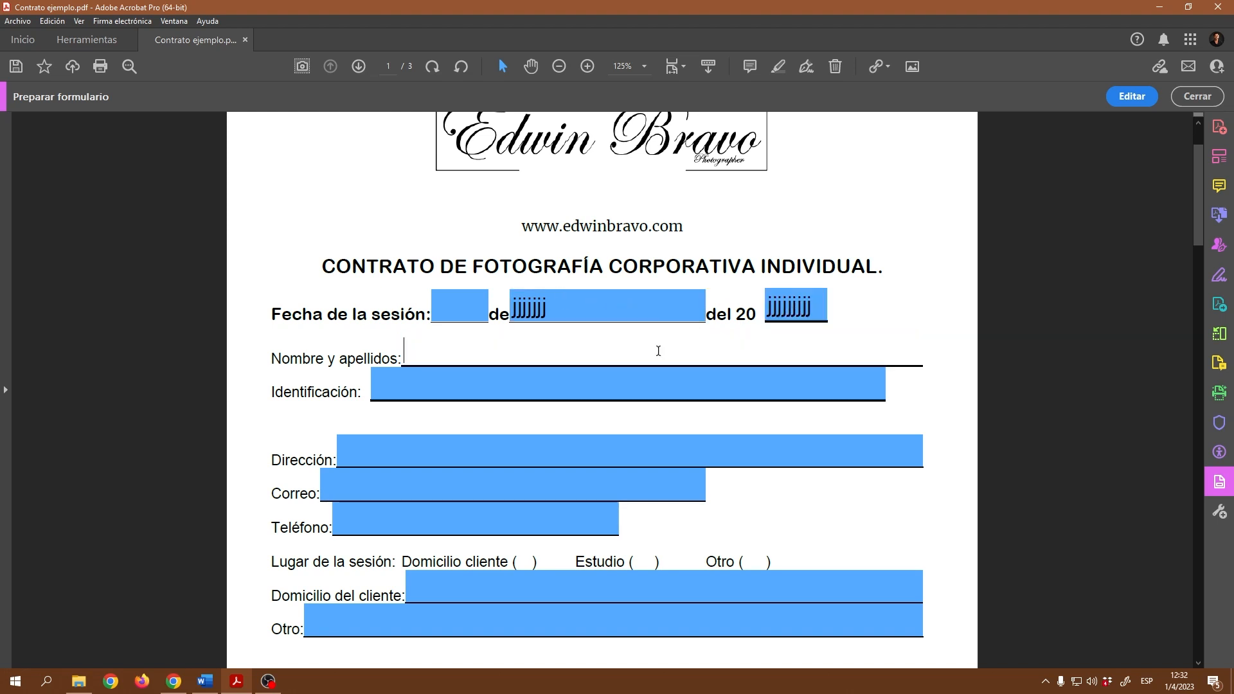
text(jjjjj)
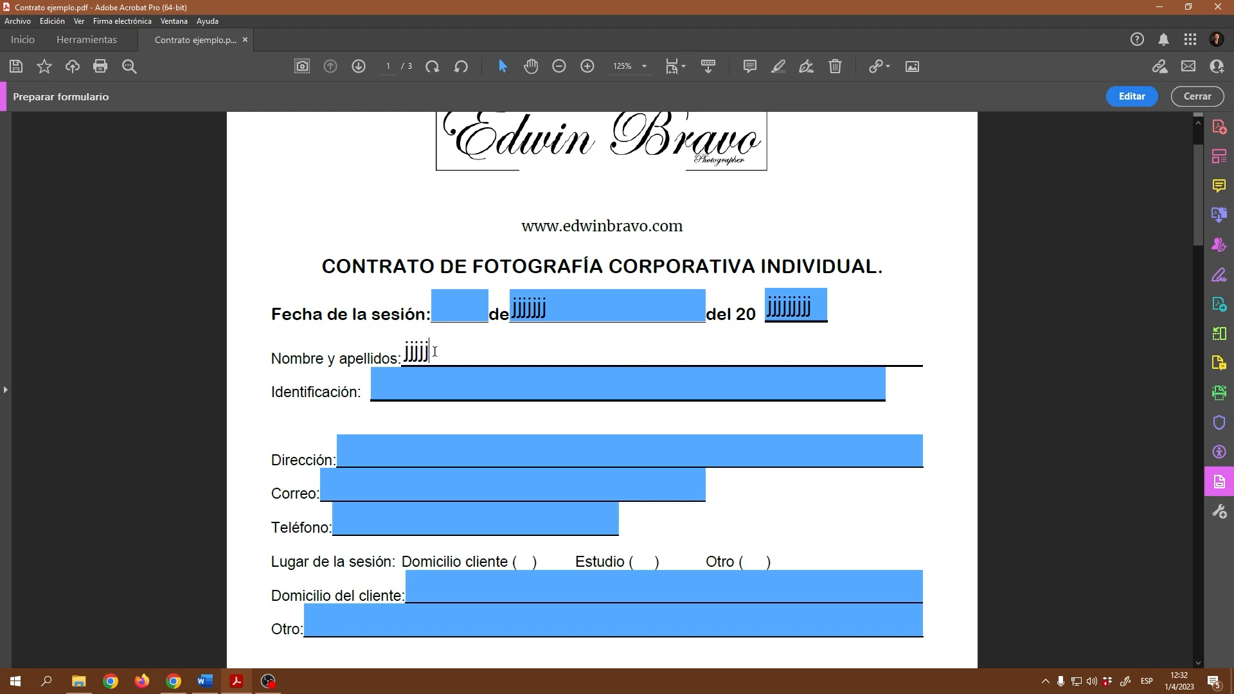
Clear the test text from the Nombre y apellidos, month and year fields
click(453, 382)
double_click(430, 353)
key(BackSpace)
click(553, 312)
key(BackSpace)
key(BackSpace)
key(BackSpace)
key(BackSpace)
key(BackSpace)
key(BackSpace)
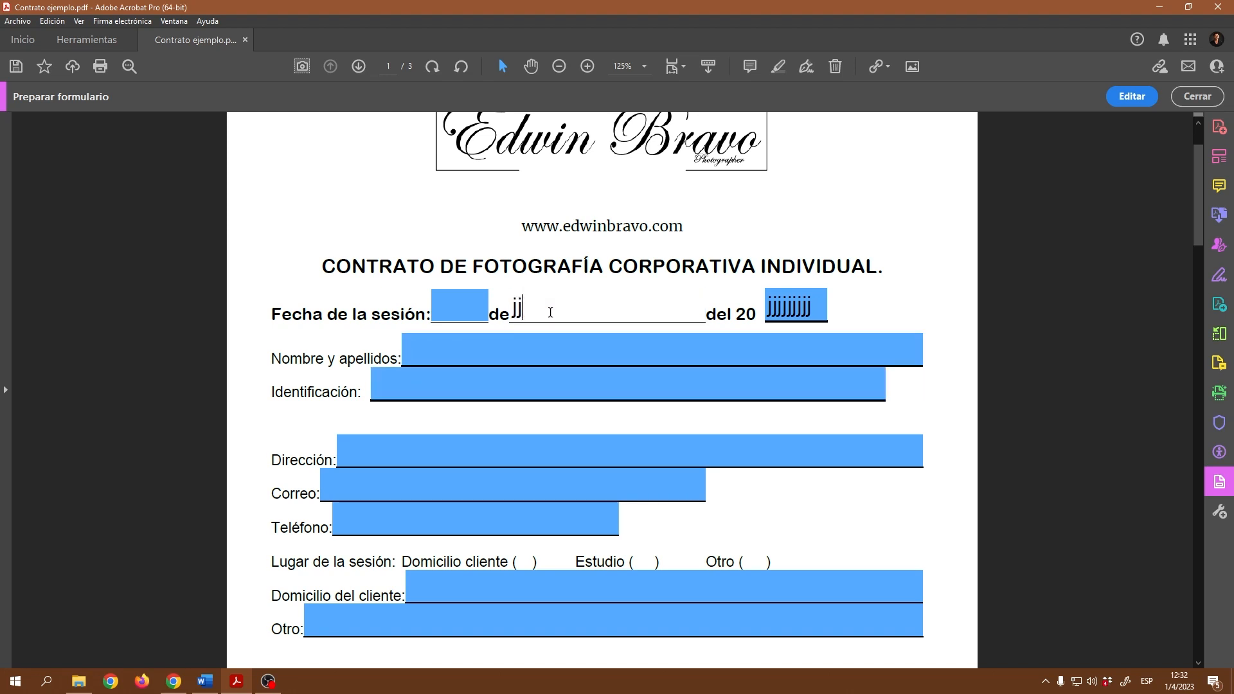
click(817, 306)
key(BackSpace)
key(BackSpace)
key(BackSpace)
key(BackSpace)
key(BackSpace)
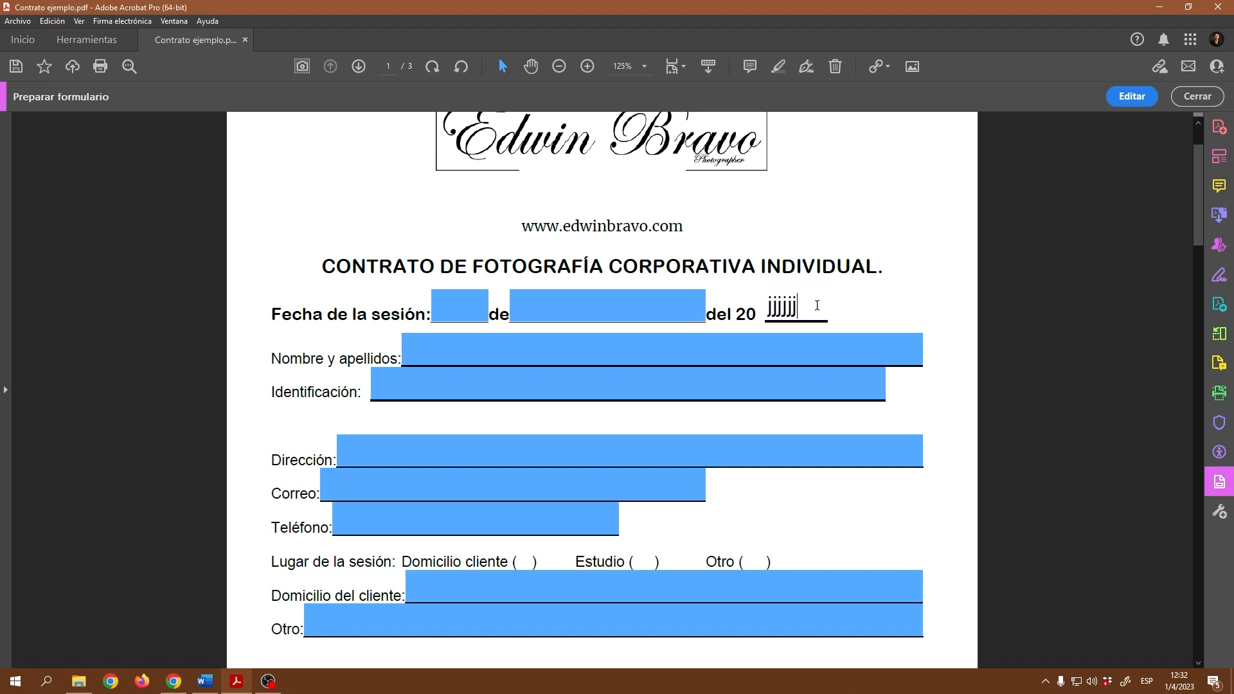
key(BackSpace)
key(BackSpace)
key(BackSpace)
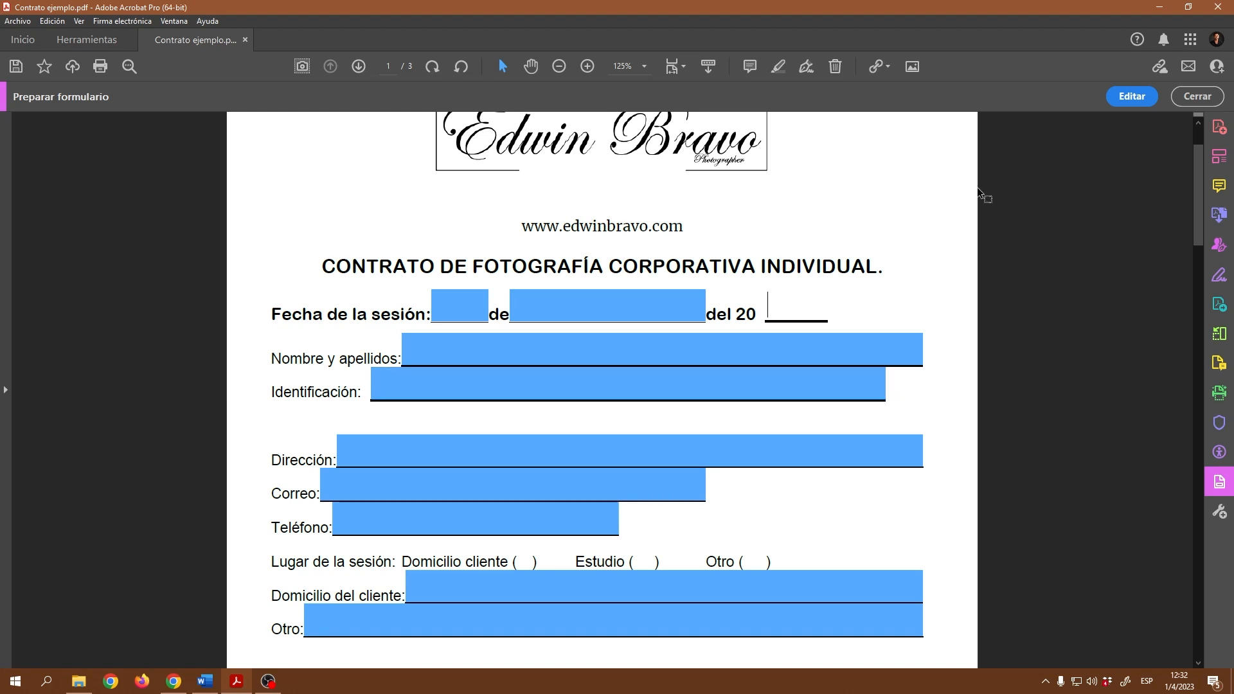
Return to form editing and review the detected fields on all three pages, down to the client signature line
click(1132, 97)
scroll(538, 459, down, 2)
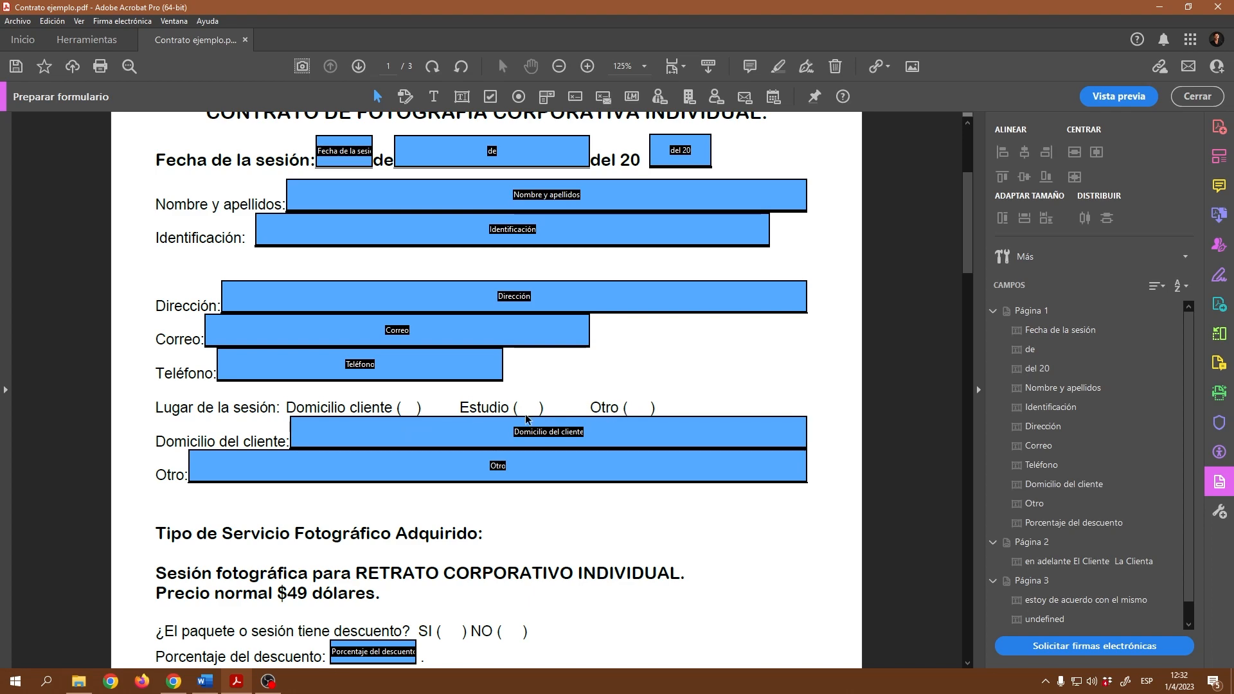
scroll(616, 522, down, 5)
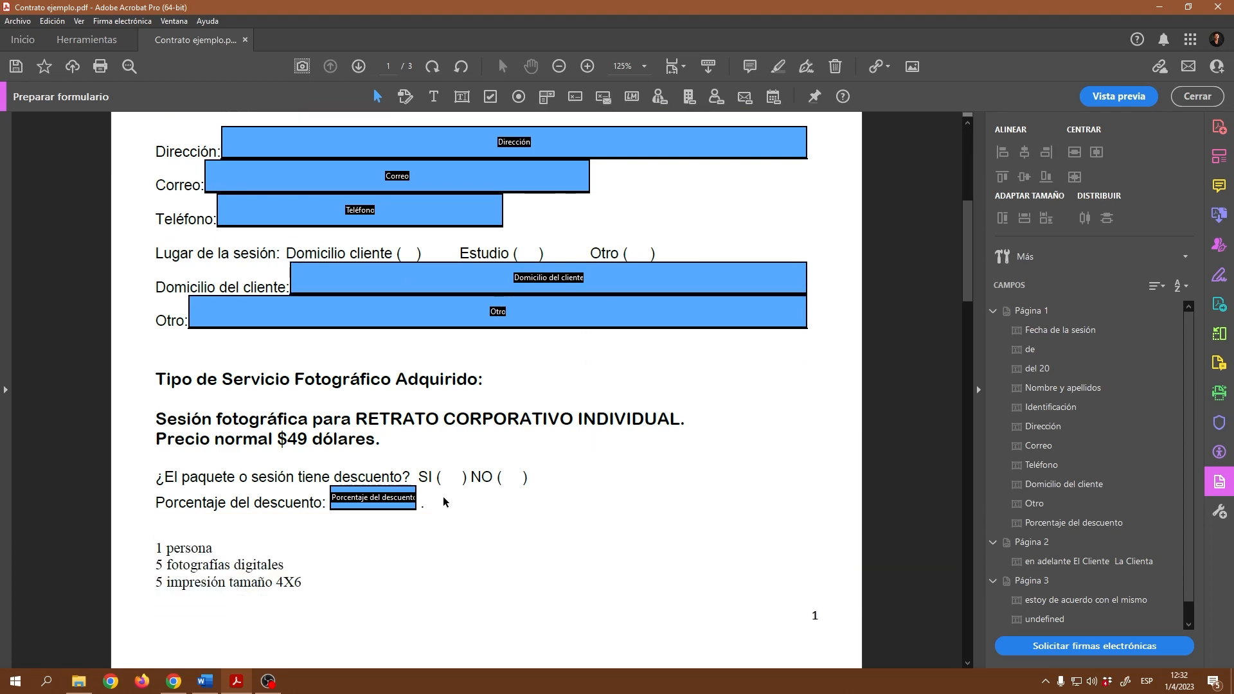
scroll(500, 483, down, 20)
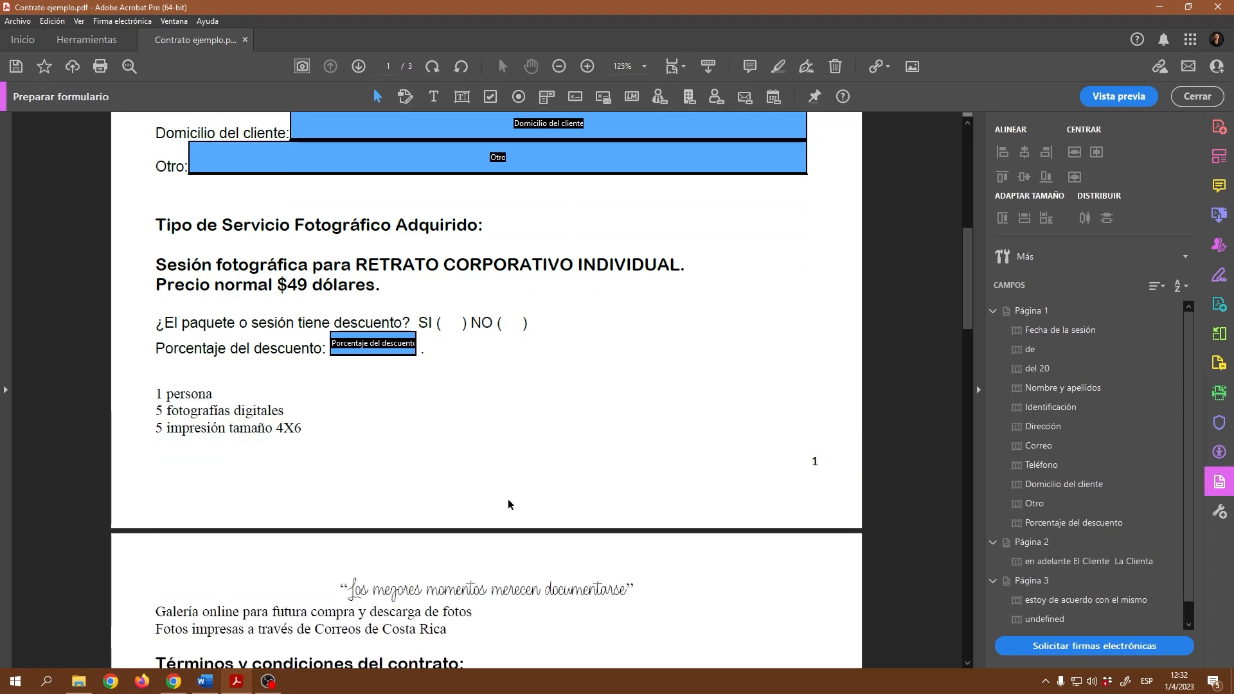
scroll(526, 501, down, 20)
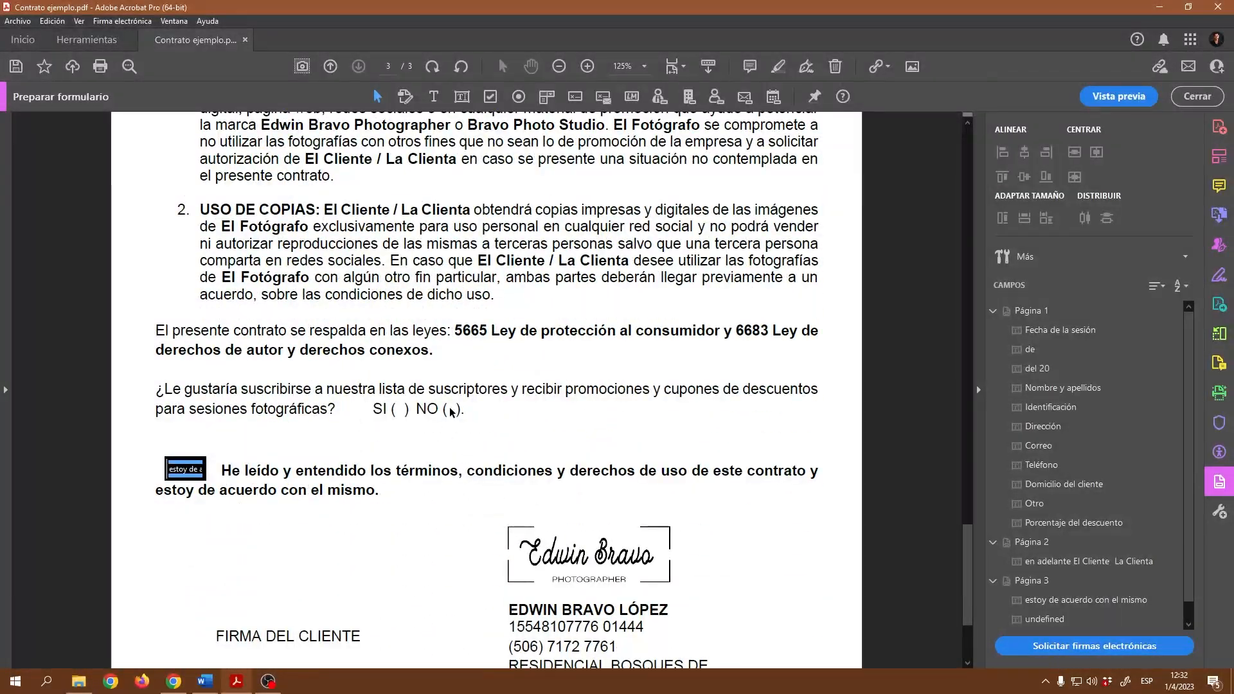
scroll(476, 495, down, 3)
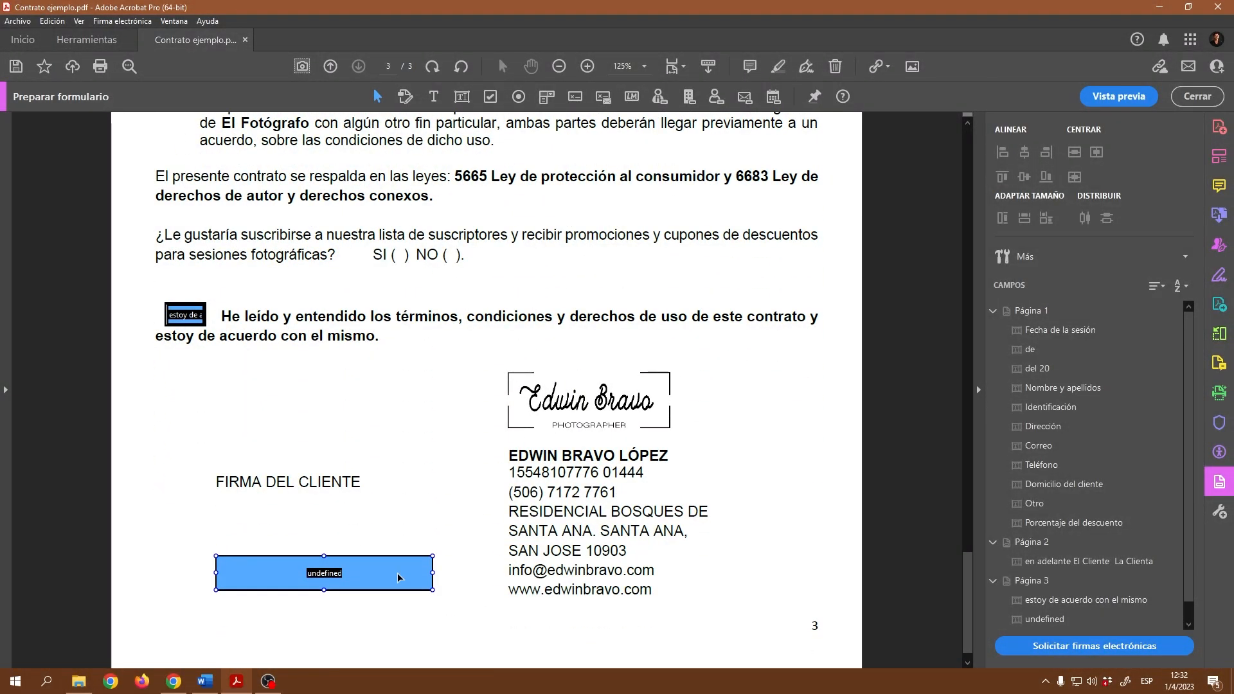
scroll(643, 451, up, 11)
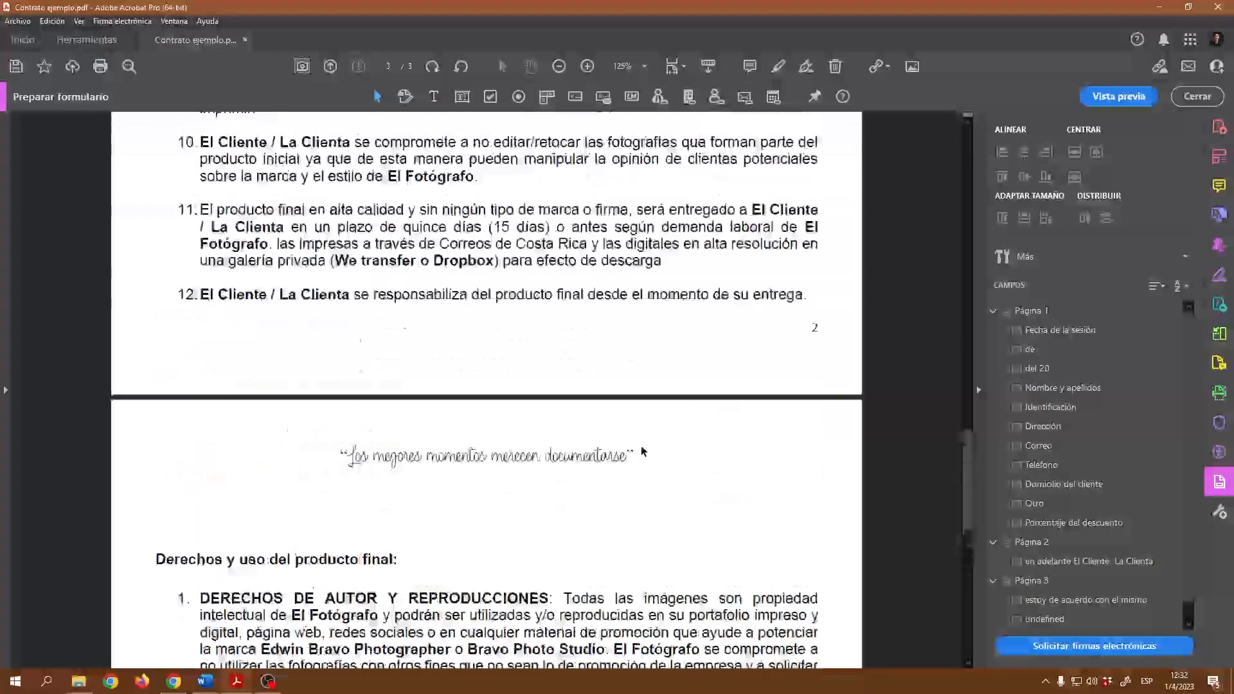
Return to page 1 and review the general properties of the Fecha de la sesión field, leaving them as they are
scroll(643, 451, up, 20)
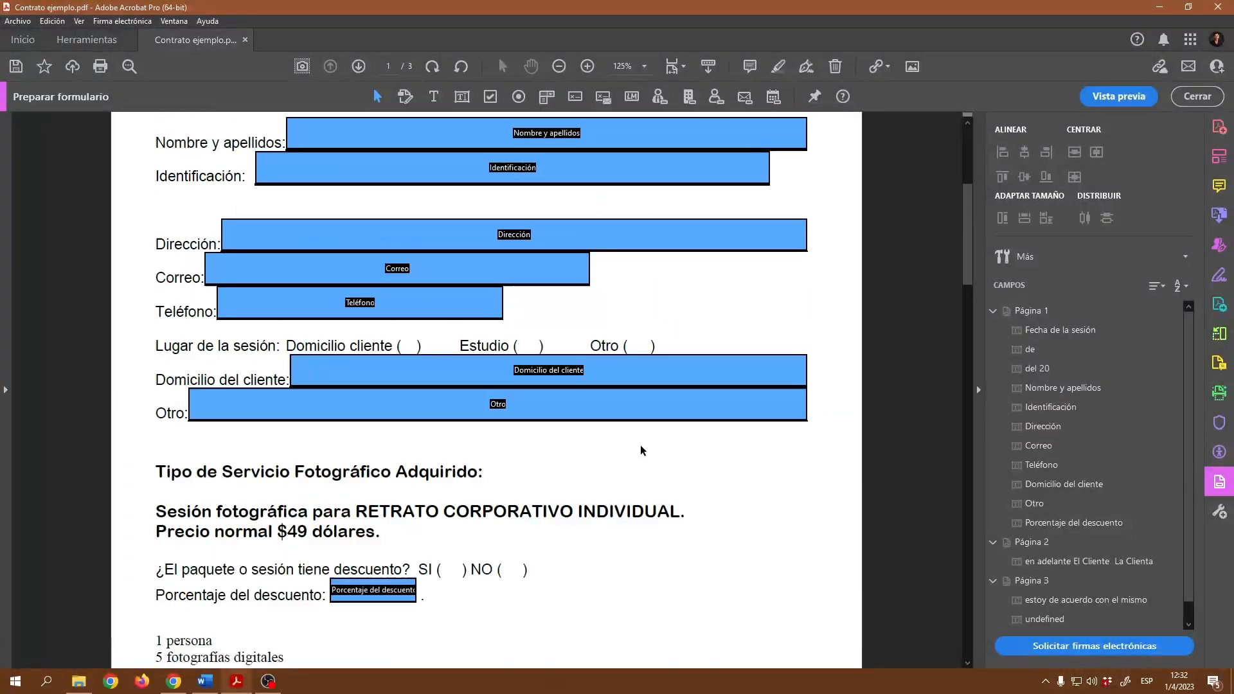
scroll(640, 445, up, 5)
click(654, 430)
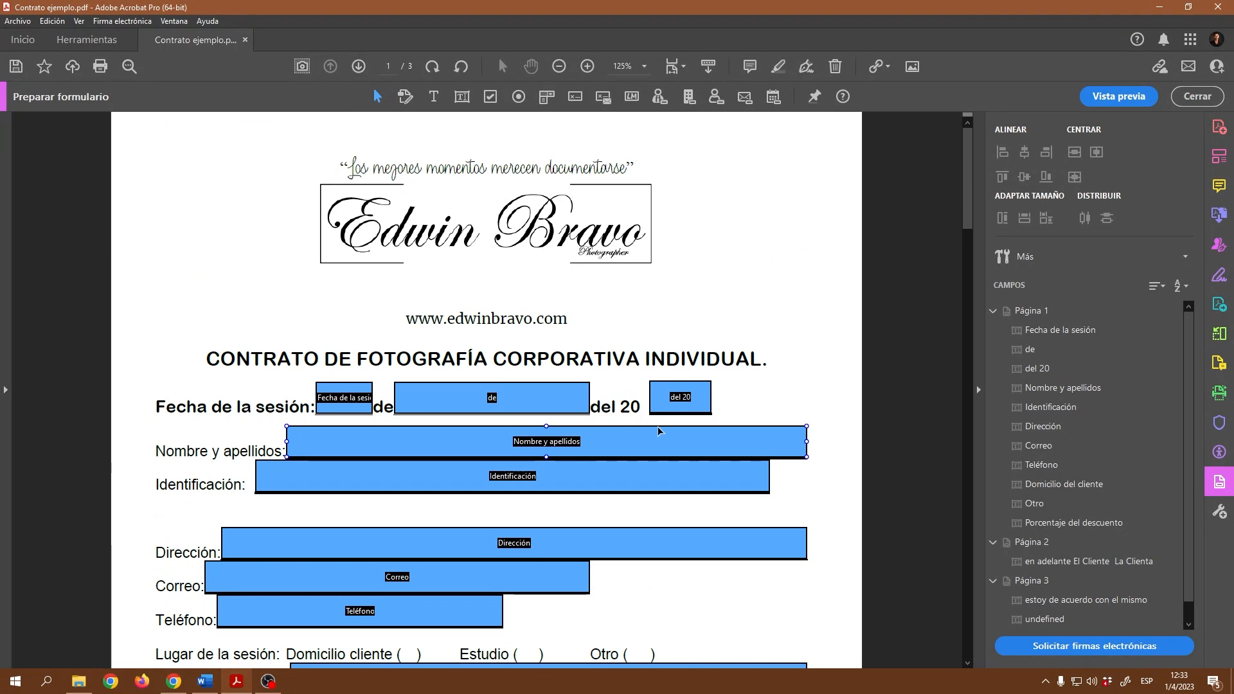
click(779, 425)
scroll(706, 470, down, 3)
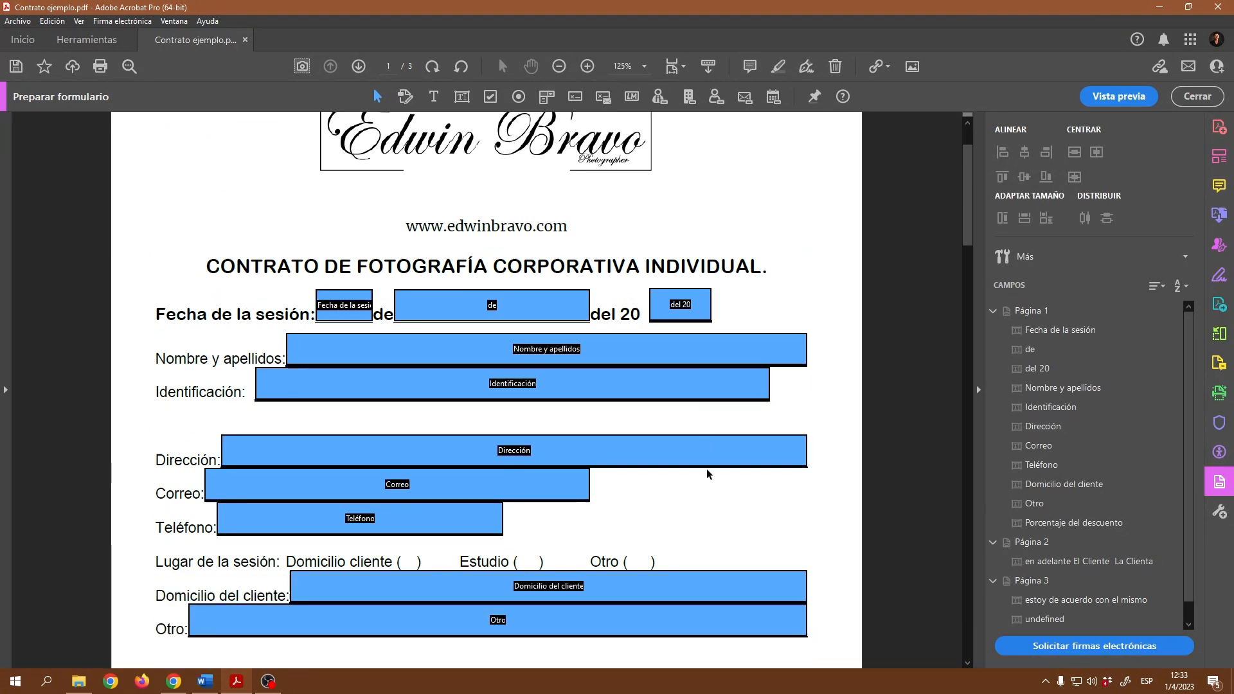
scroll(708, 474, down, 1)
scroll(706, 466, up, 1)
click(342, 358)
right_click(352, 312)
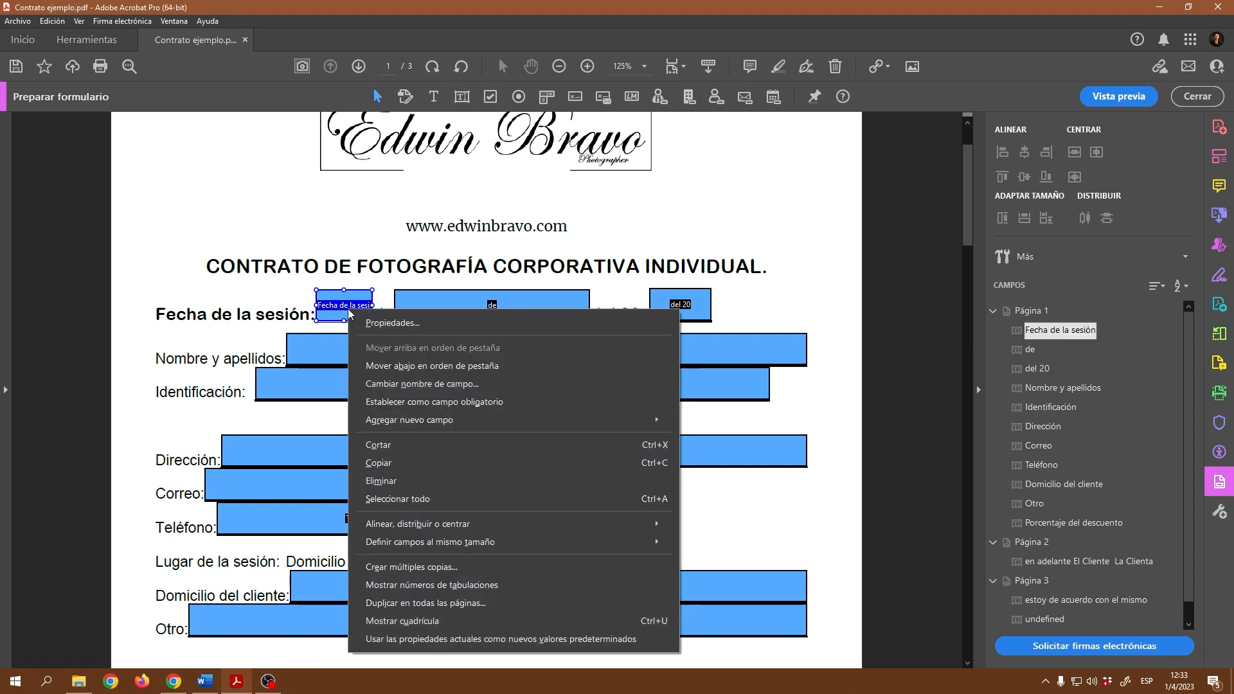
click(388, 323)
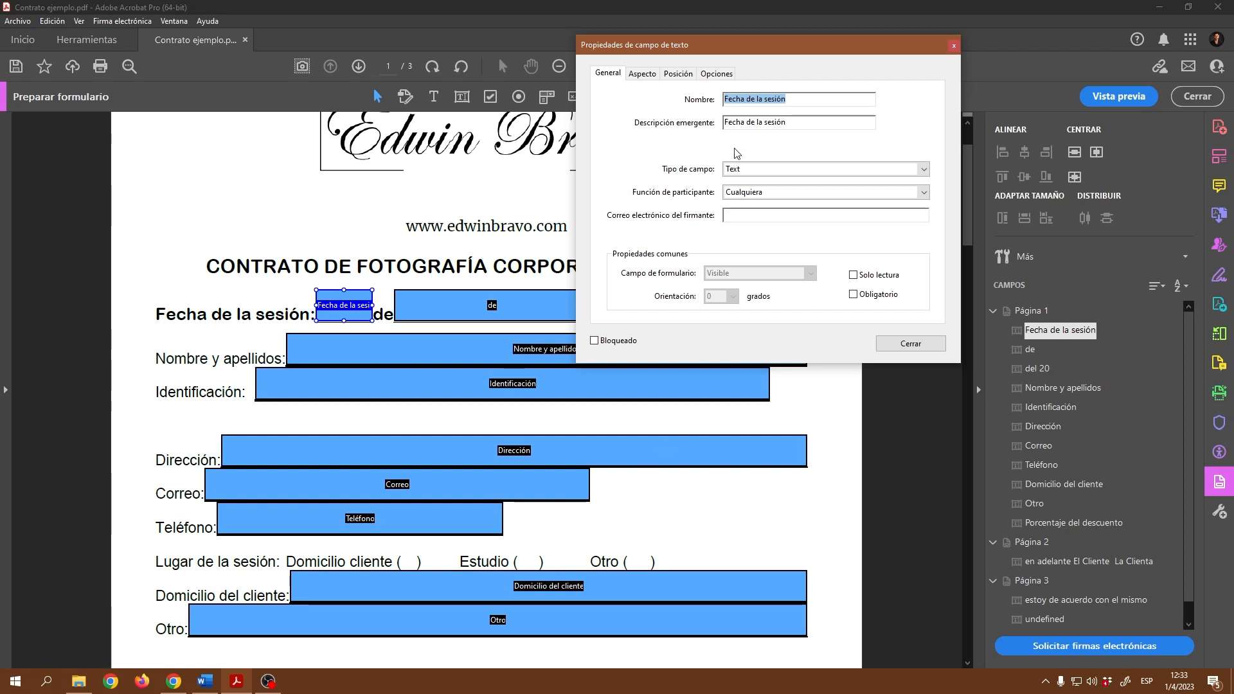
drag(821, 53, 822, 80)
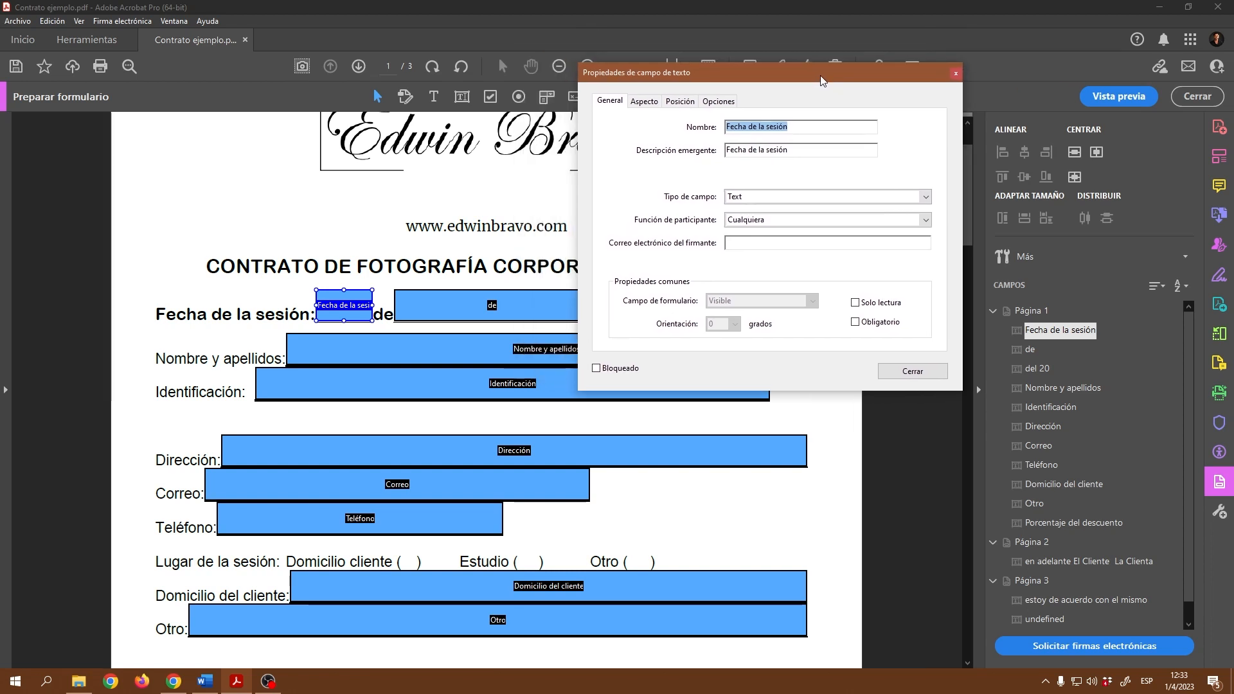
click(924, 377)
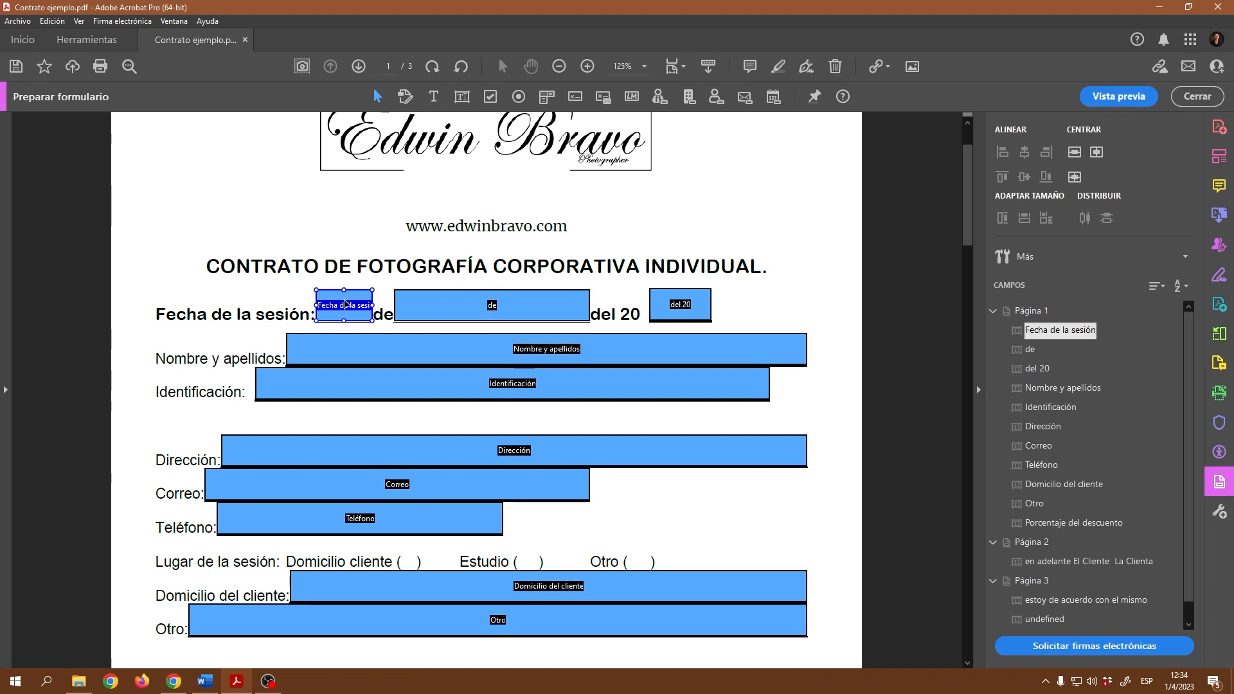
Set the Correo field's type to Correo electrónico in its field properties
click(523, 309)
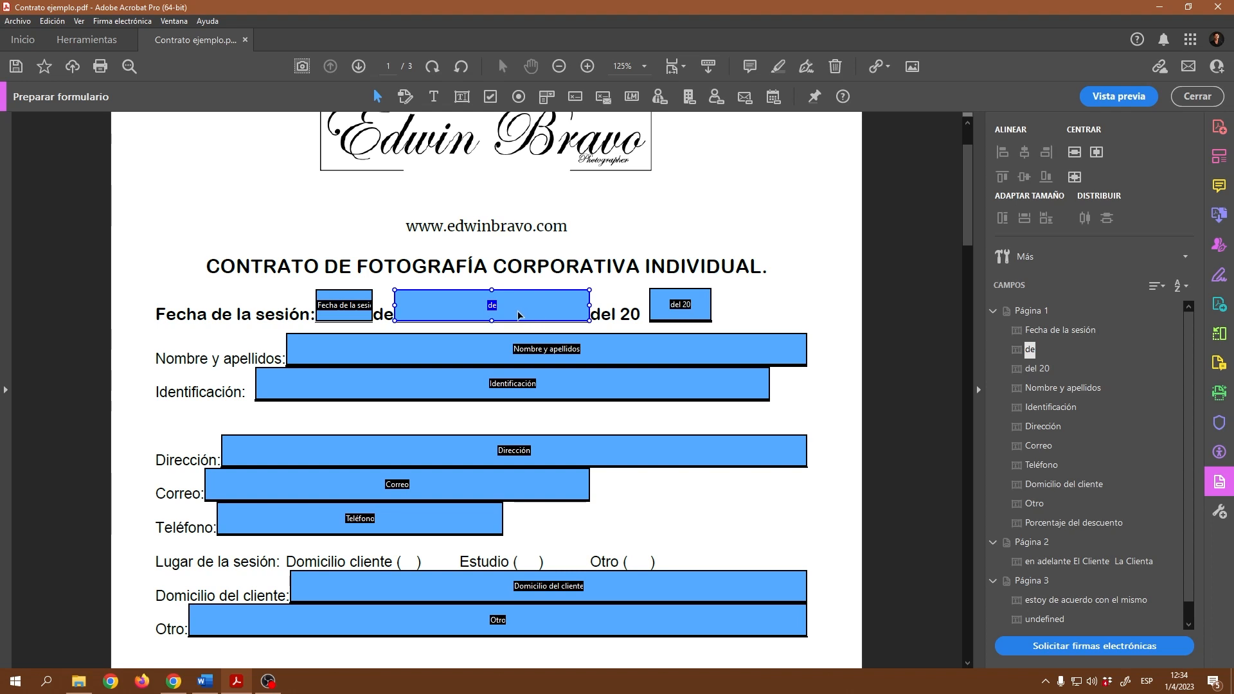
click(681, 311)
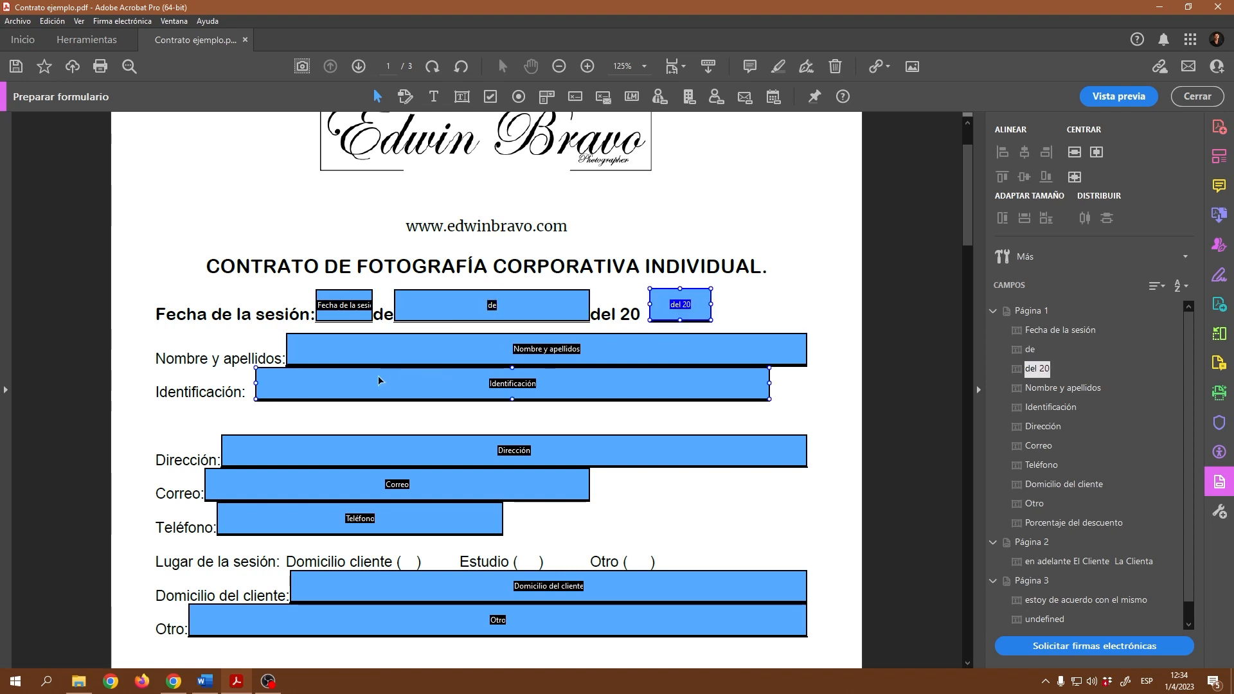
click(406, 349)
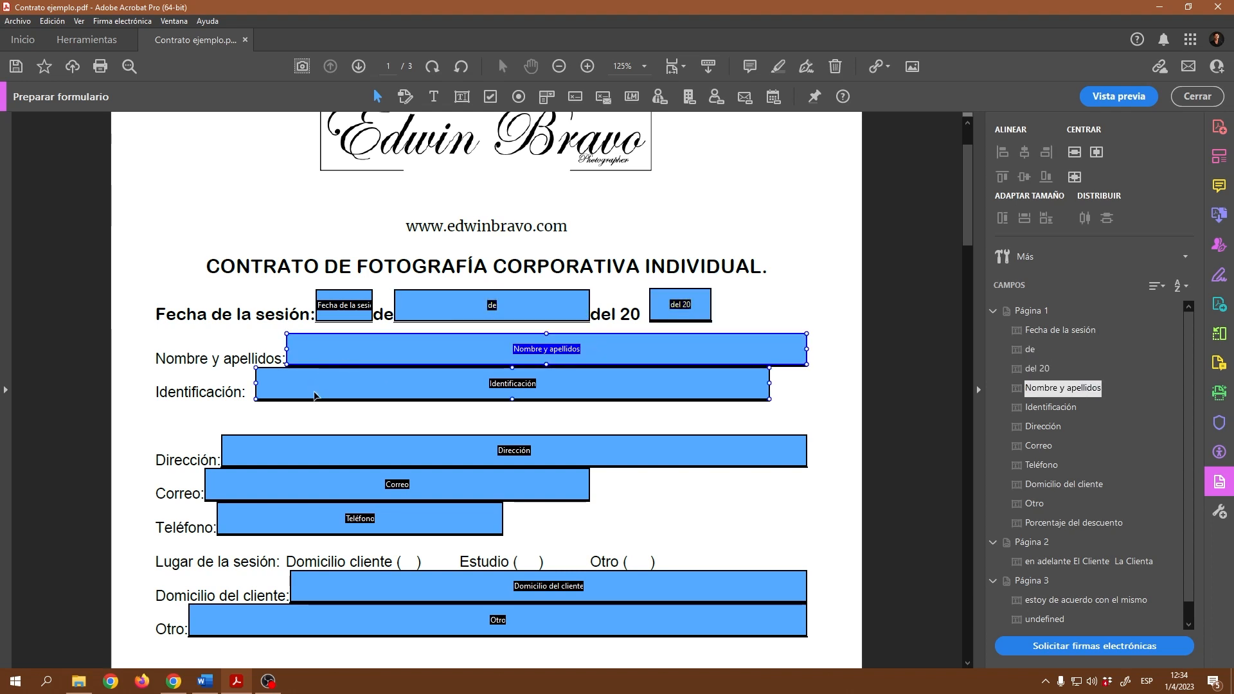
scroll(361, 400, down, 2)
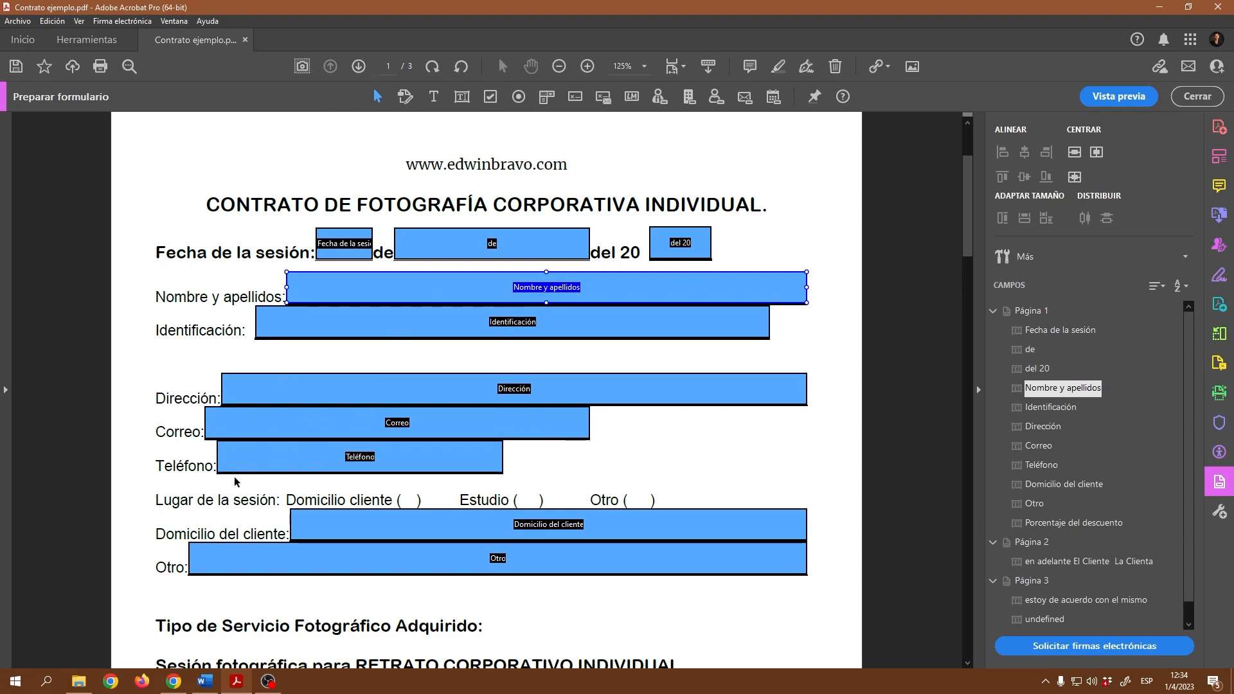
click(288, 423)
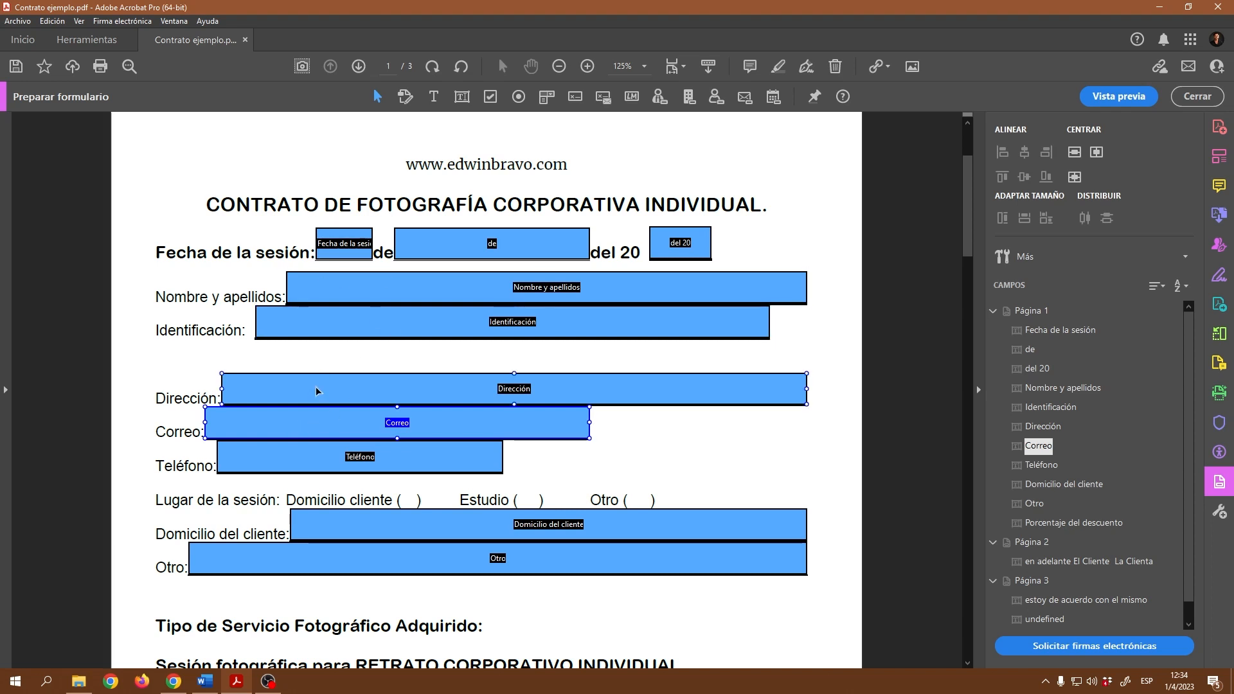
right_click(297, 422)
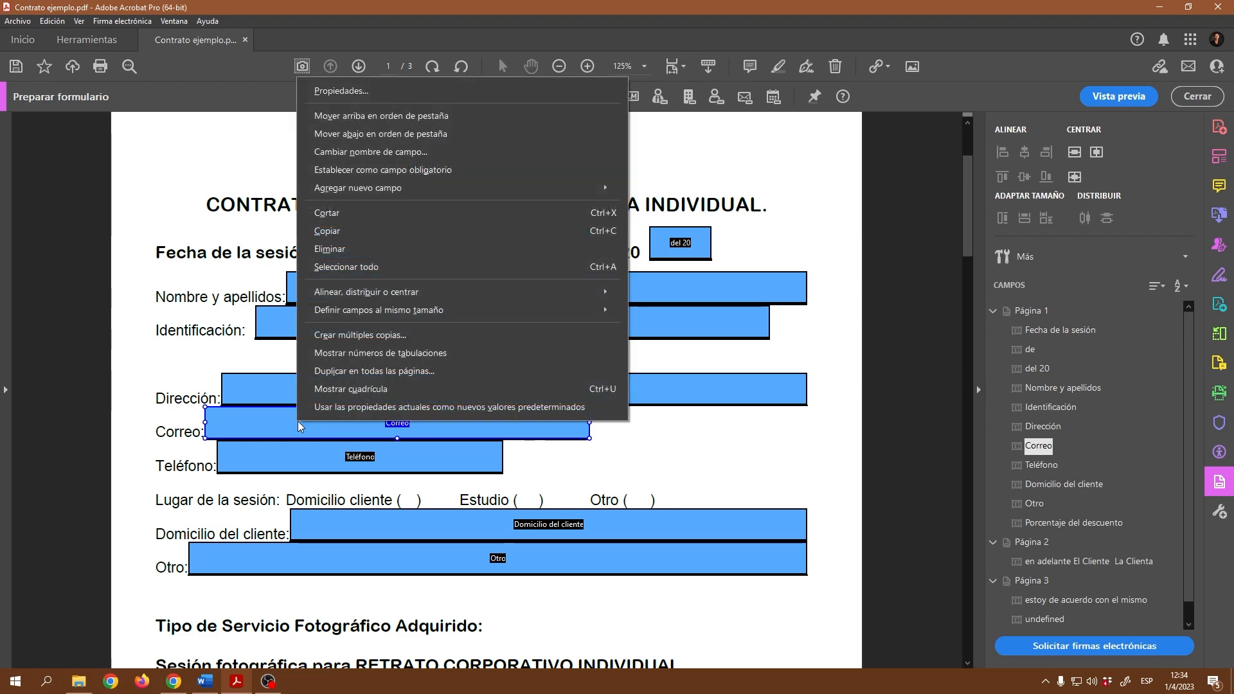
click(349, 92)
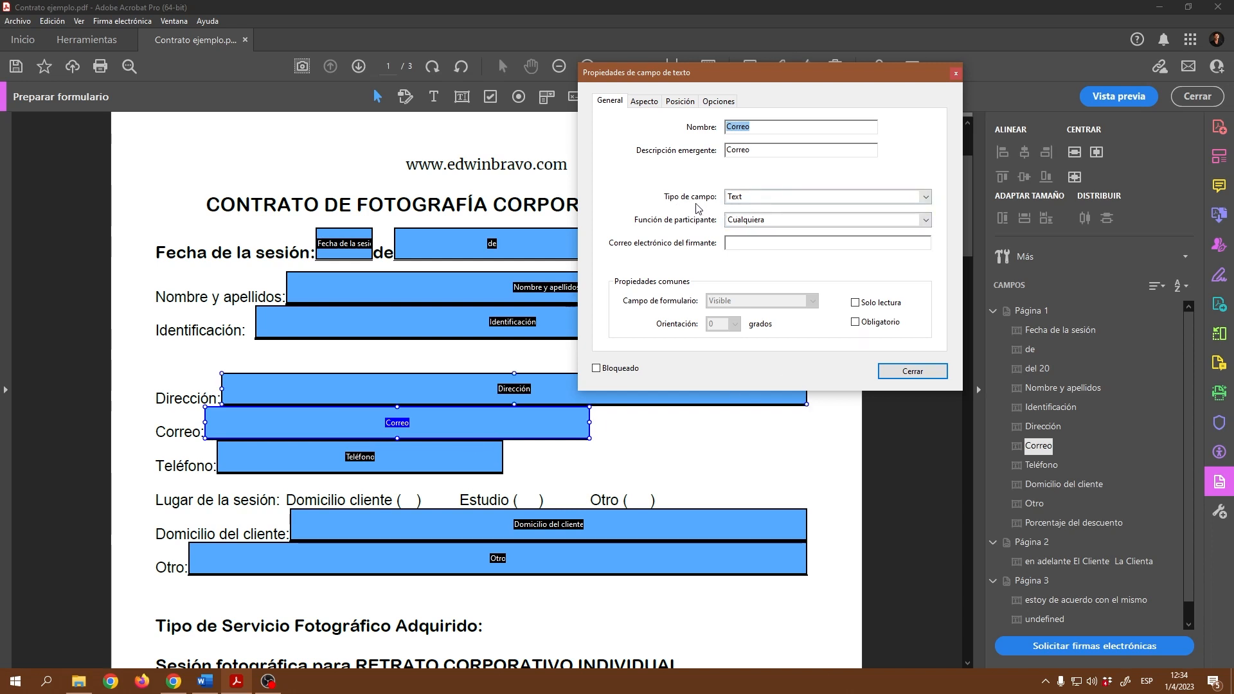
click(928, 197)
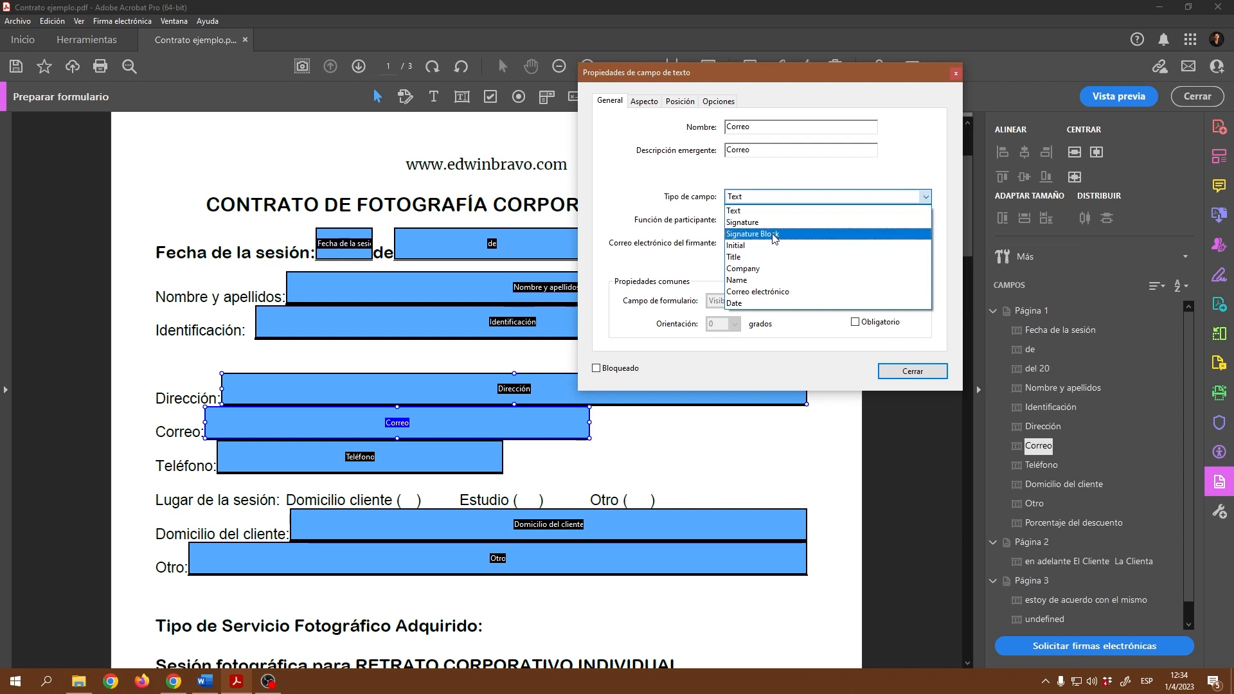
click(756, 293)
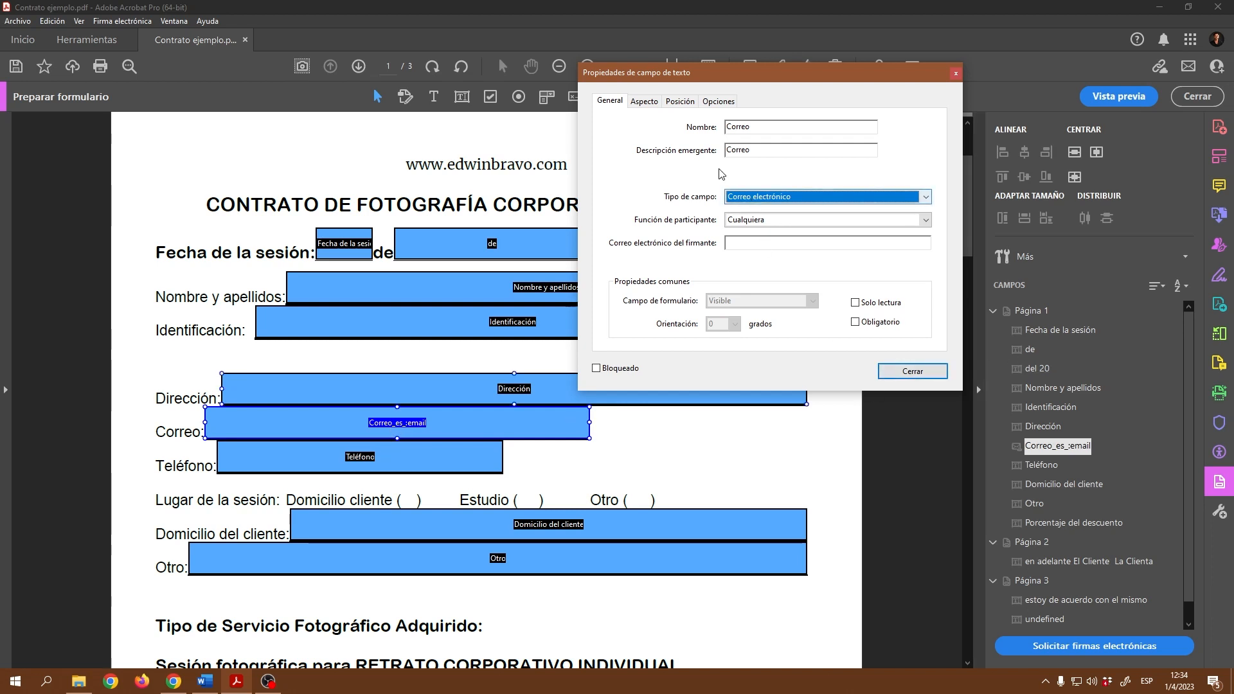
Review the Correo field's appearance, position and options settings, and mark the field as Obligatorio
click(645, 103)
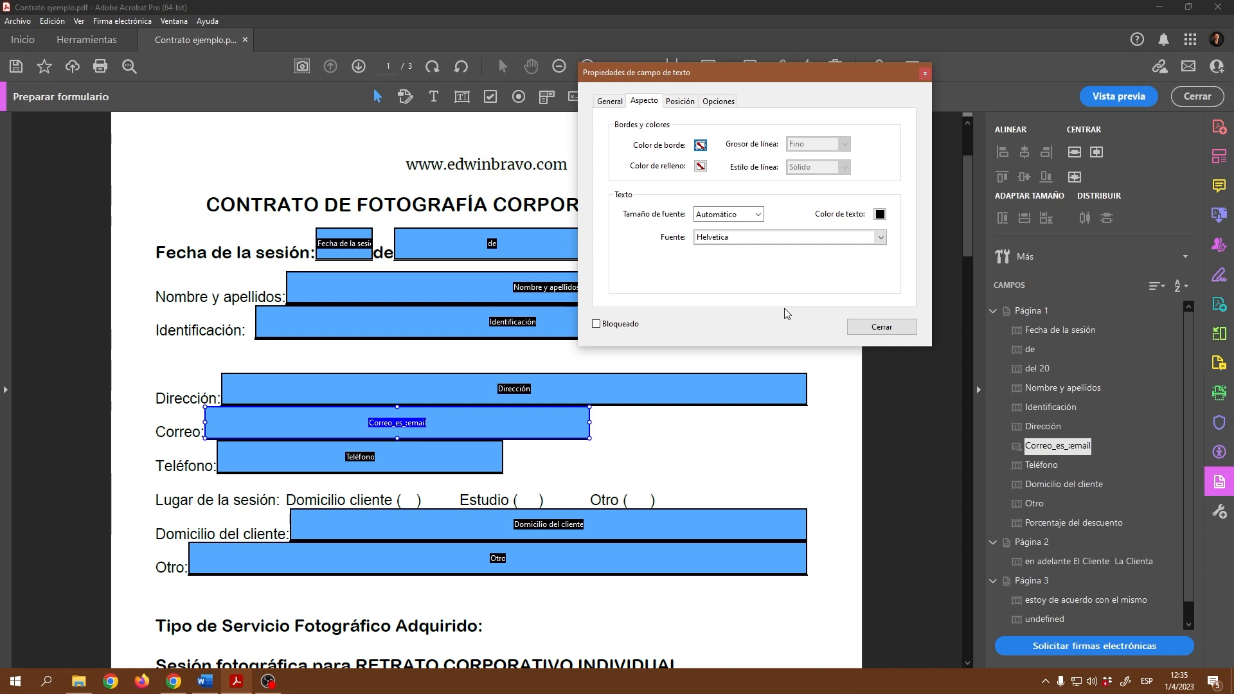
click(779, 238)
click(785, 236)
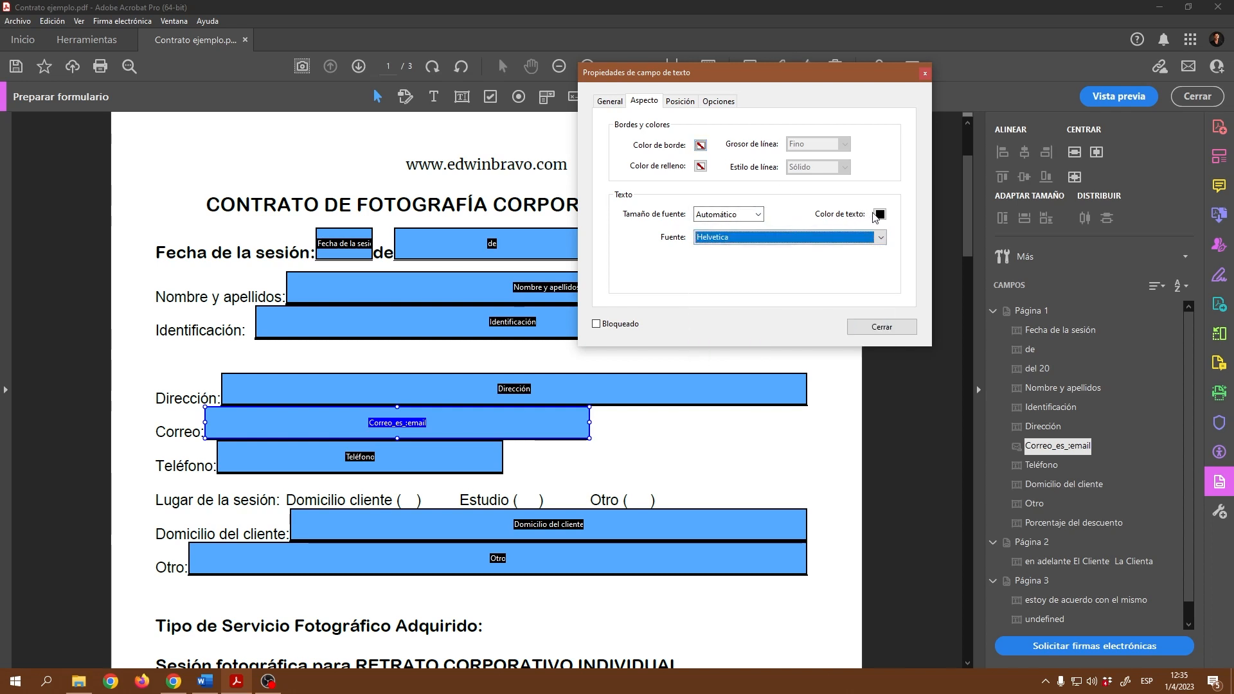
click(682, 102)
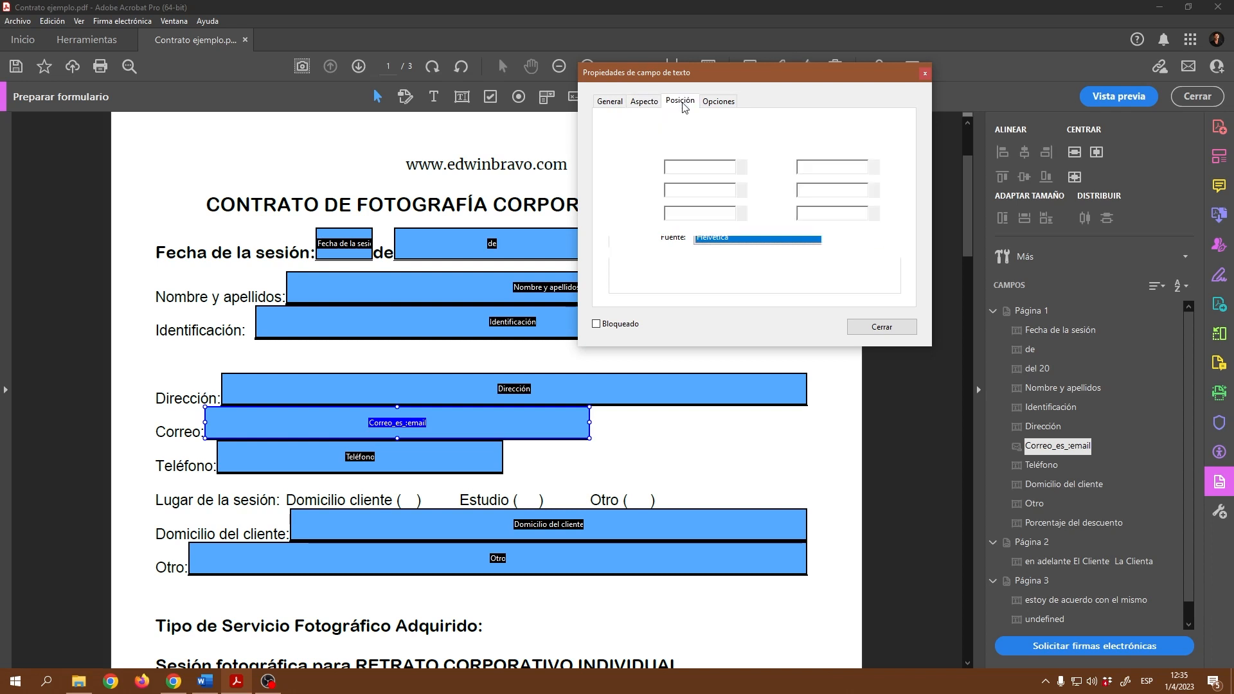
click(723, 103)
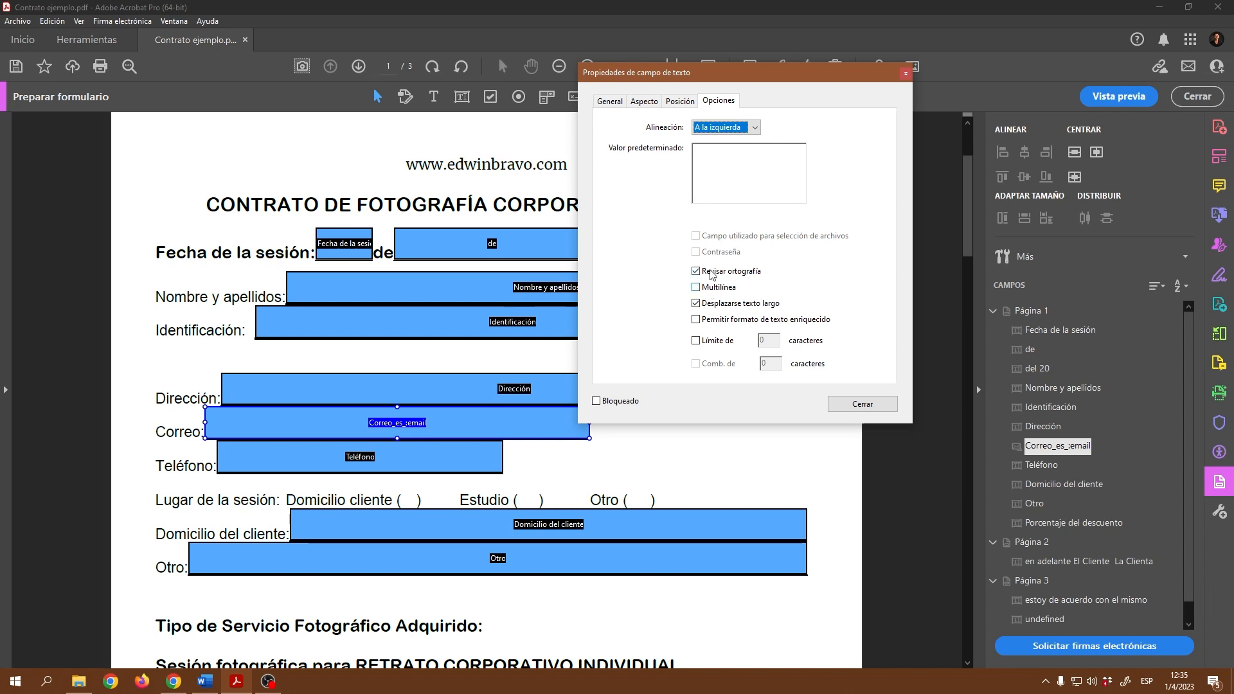
click(610, 104)
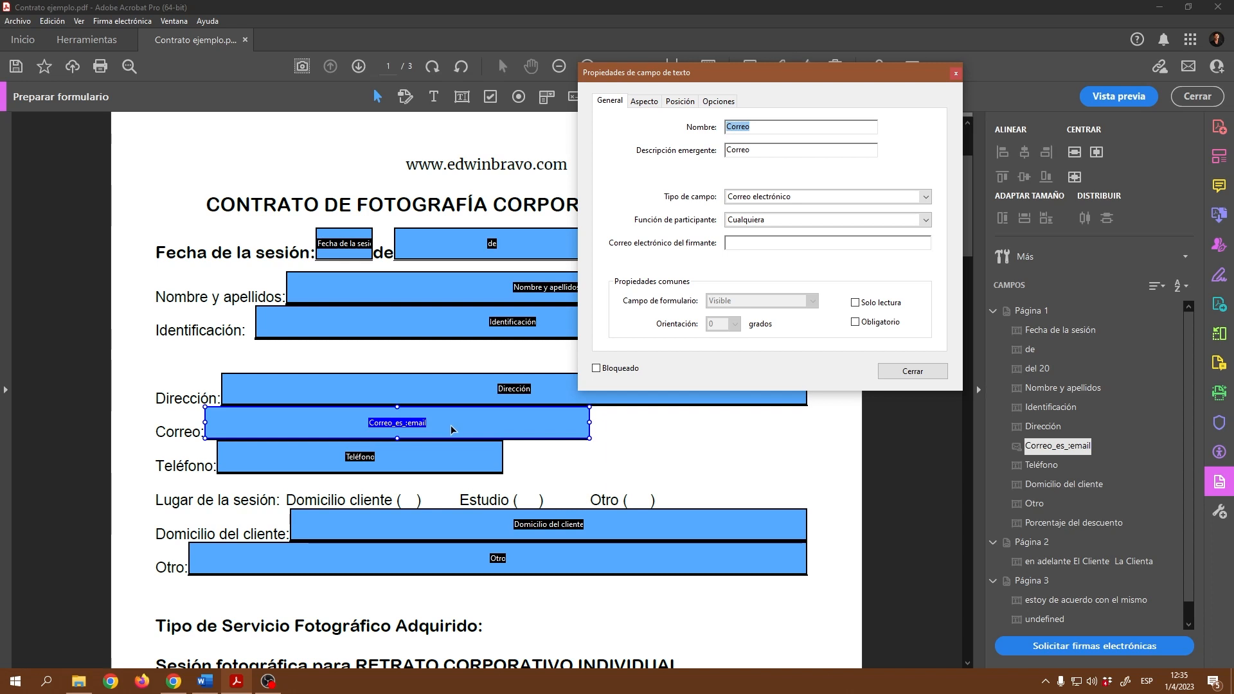
click(855, 325)
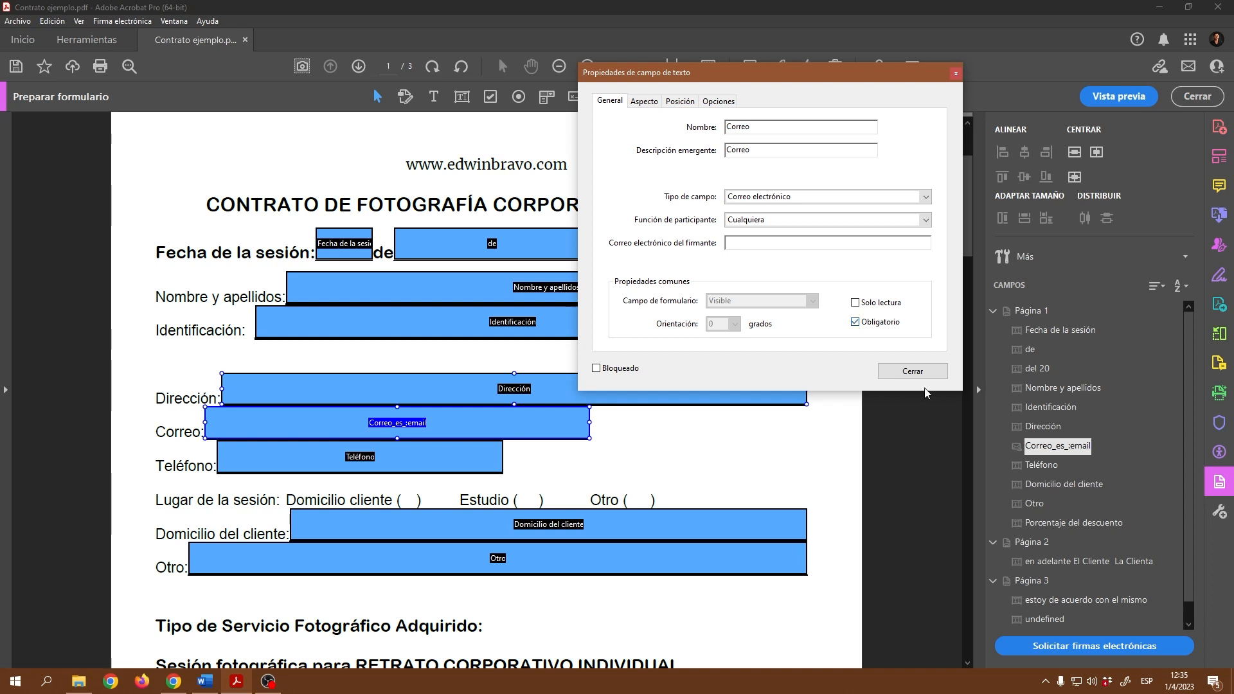
click(912, 371)
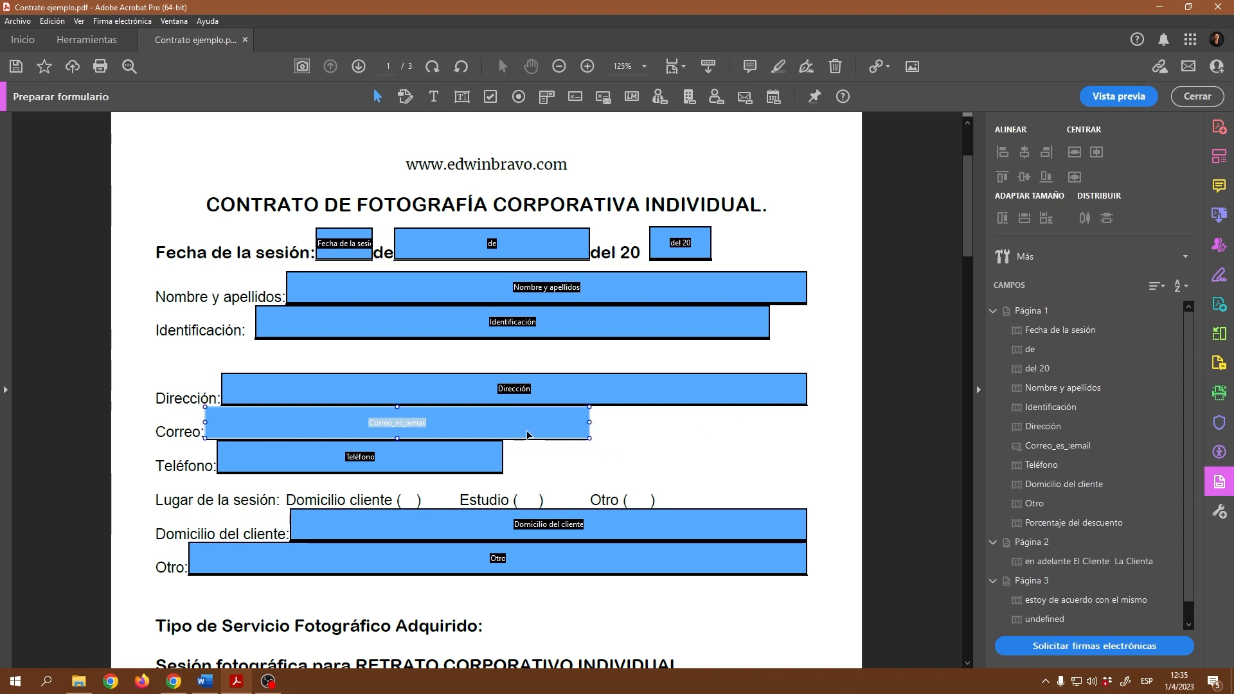
Set the highlight color for required fields to red in the Formularios preferences
click(51, 21)
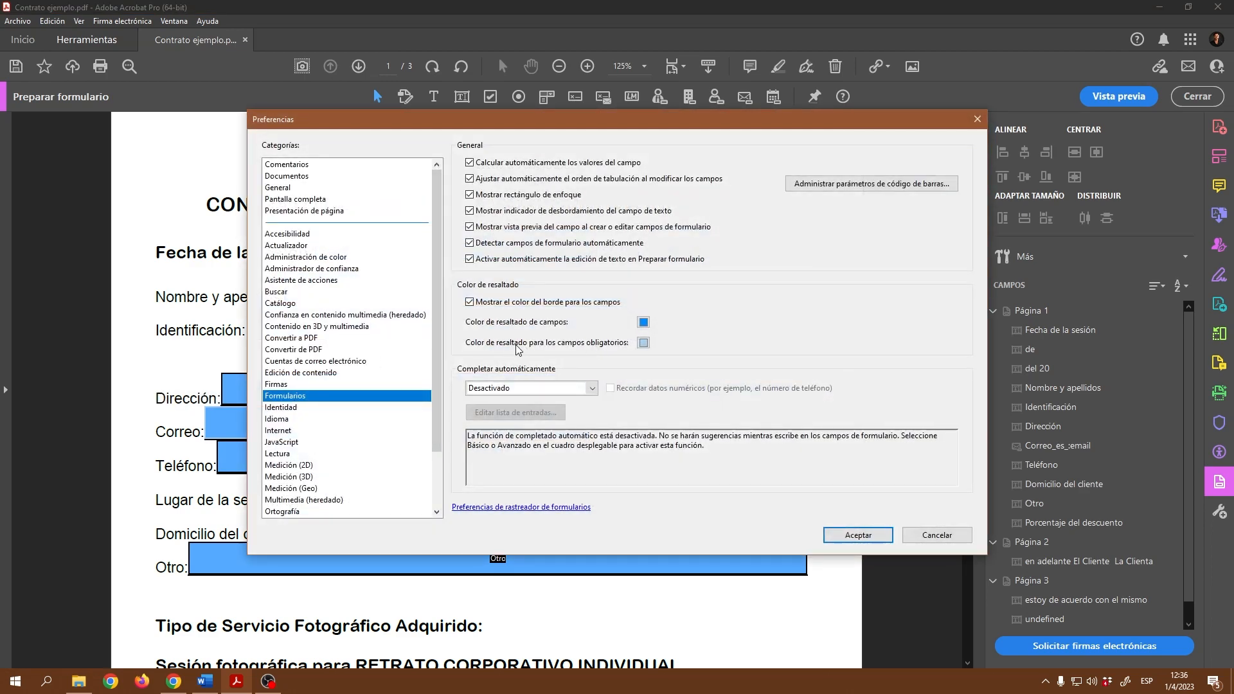
click(644, 343)
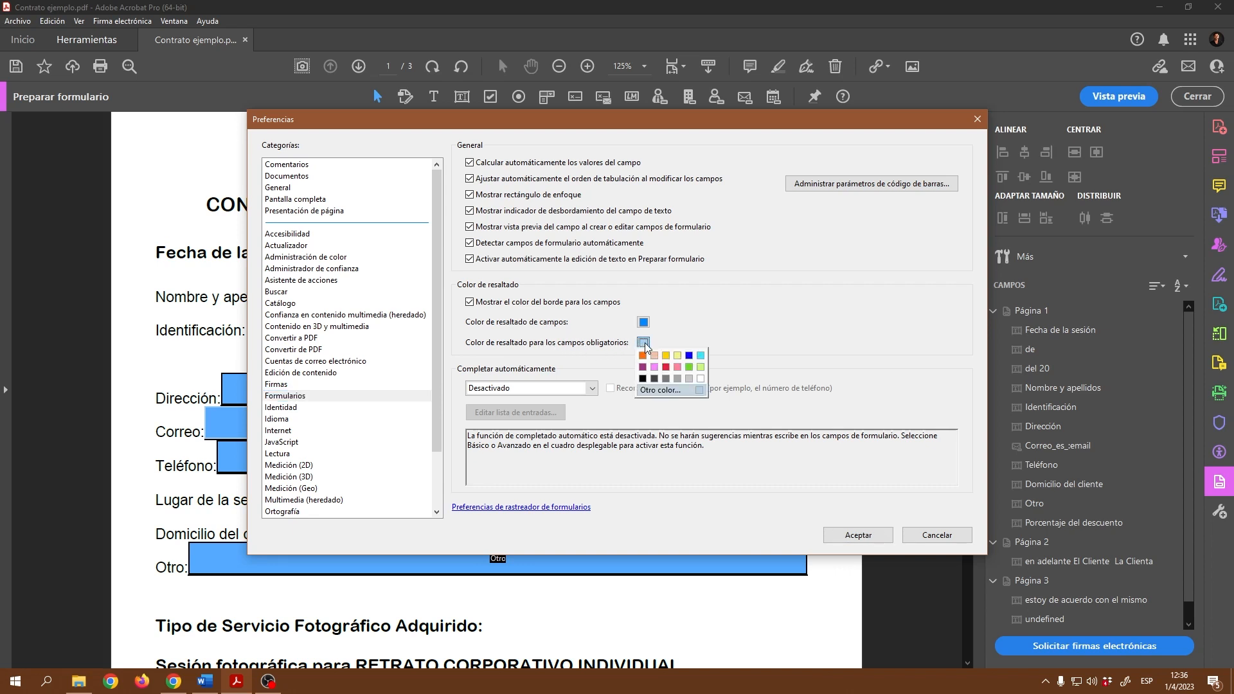
click(668, 368)
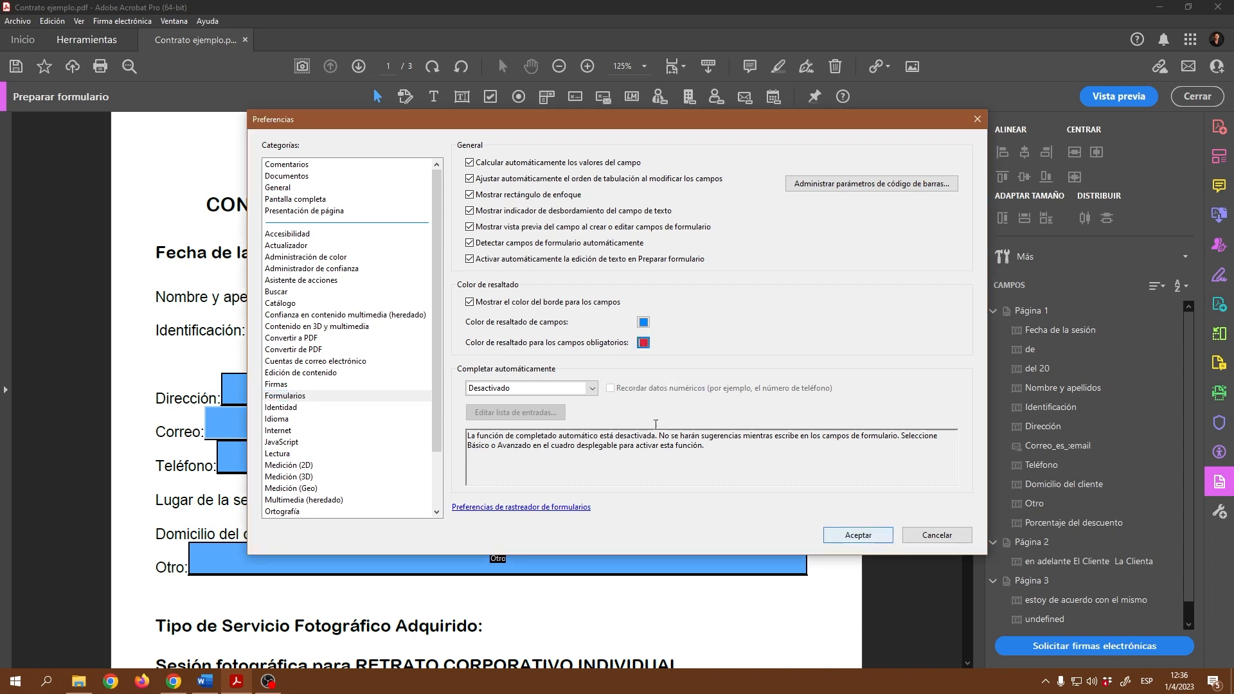
Set the general field highlight color to a custom teal (RGB 77, 155, 179), apply the preferences, and check the colors in a form preview
click(643, 323)
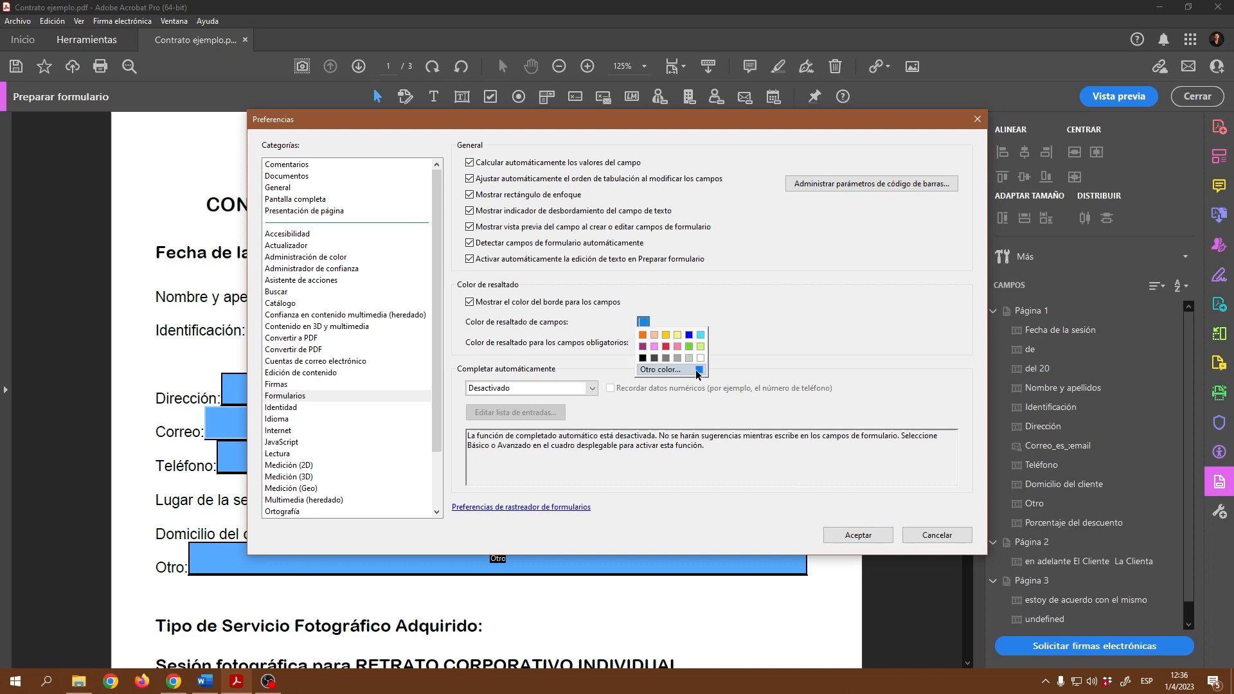
click(663, 369)
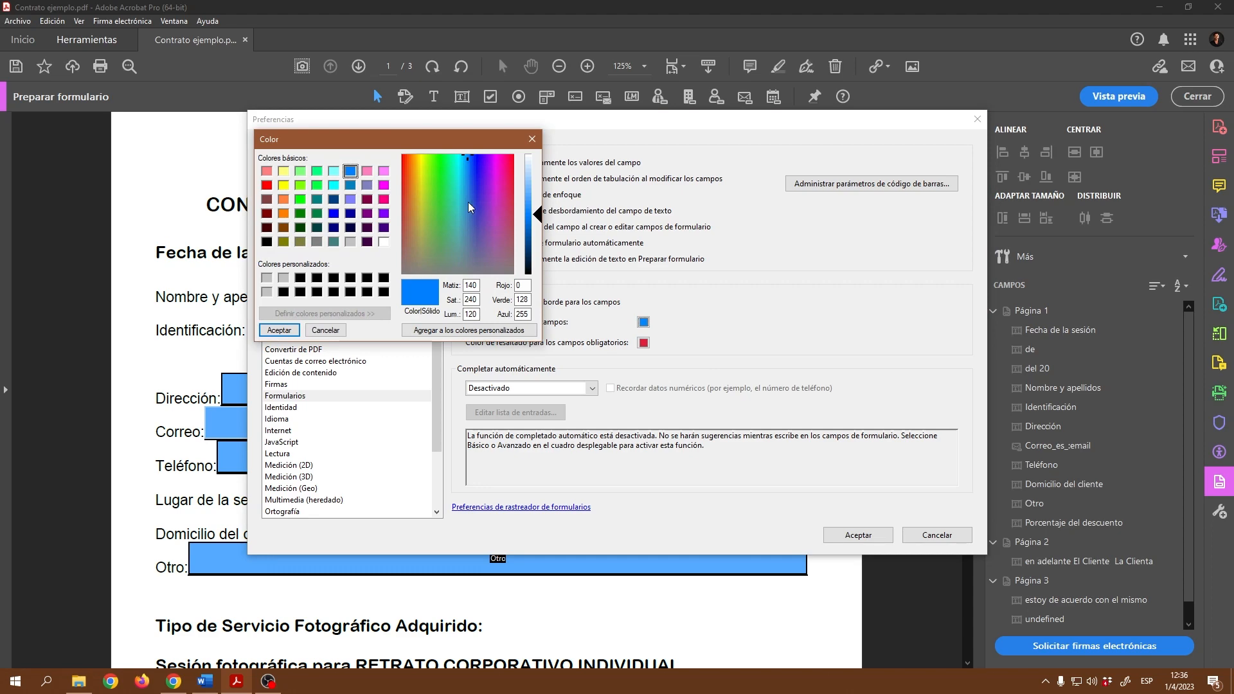
click(461, 226)
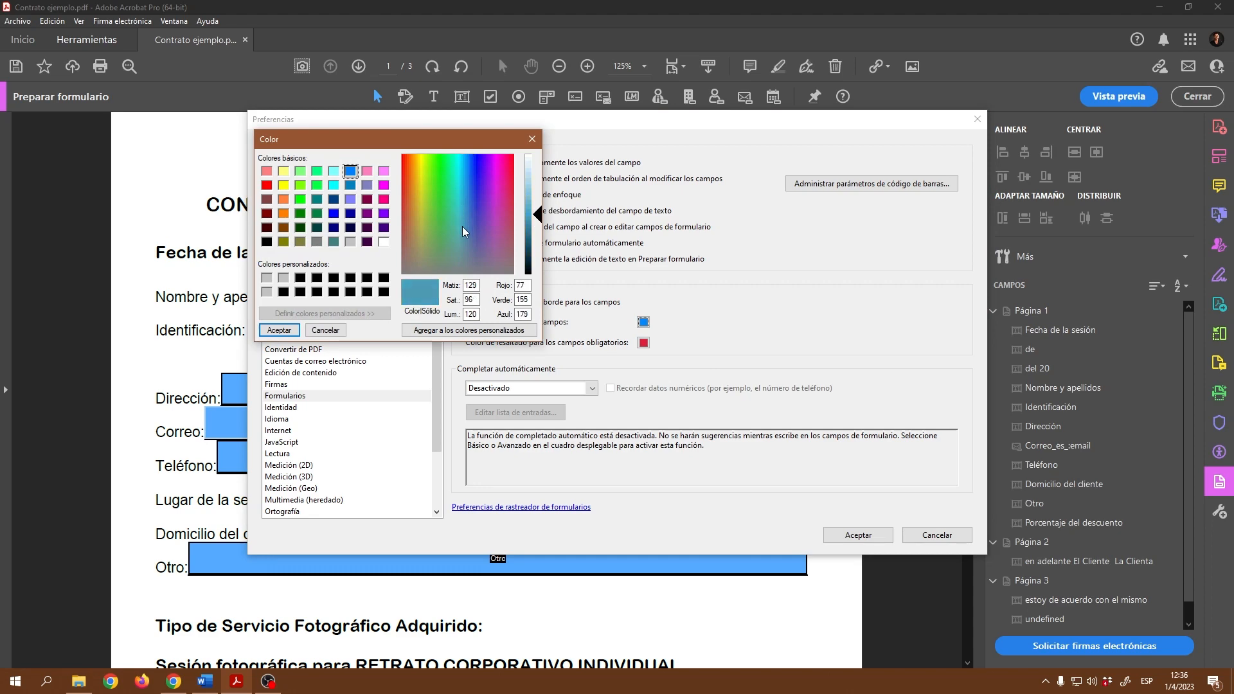
click(279, 330)
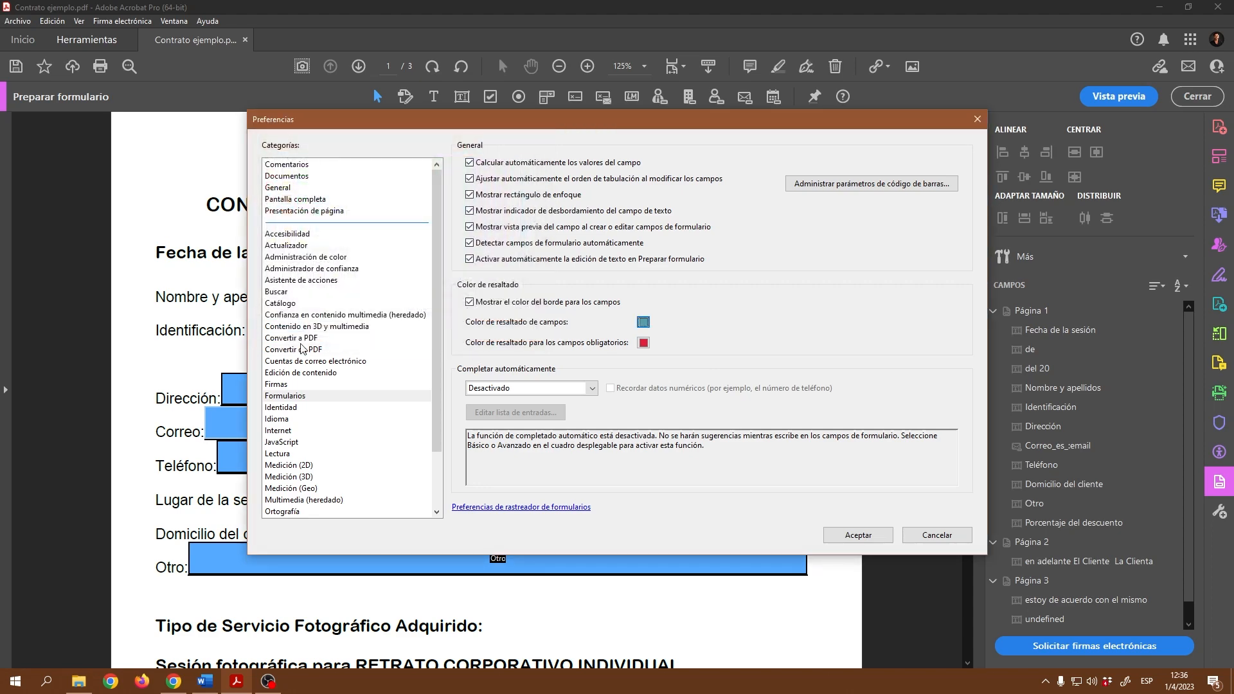
click(858, 534)
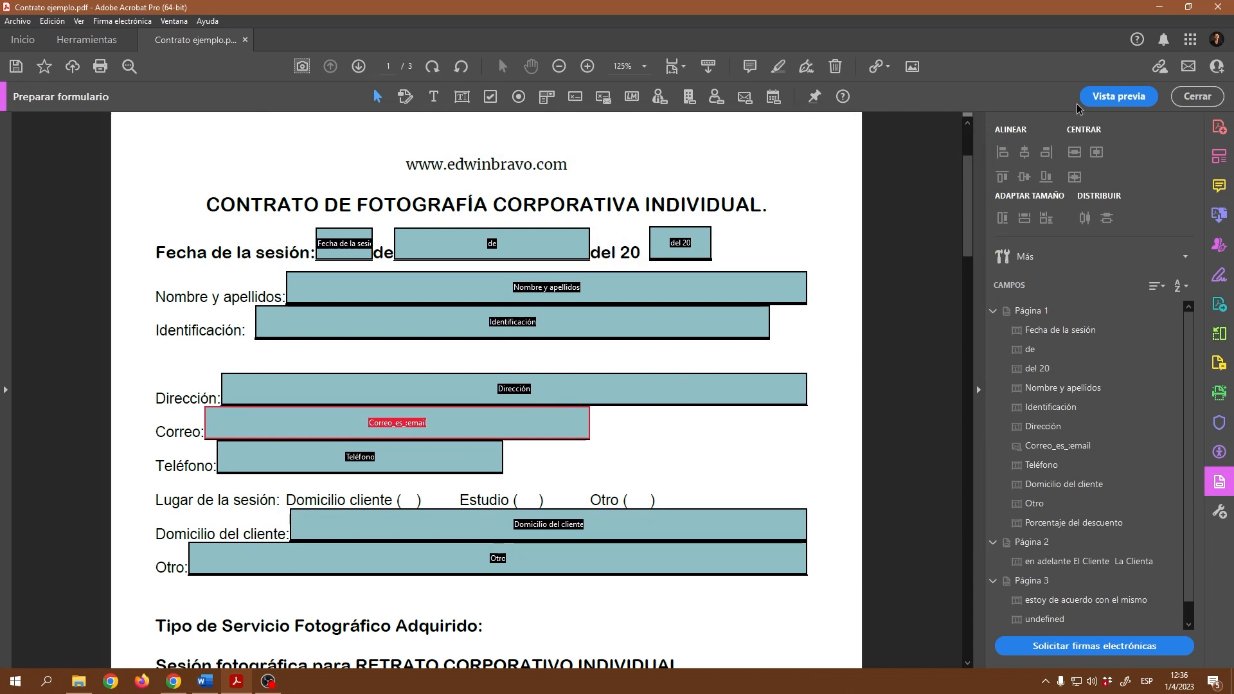
click(1093, 90)
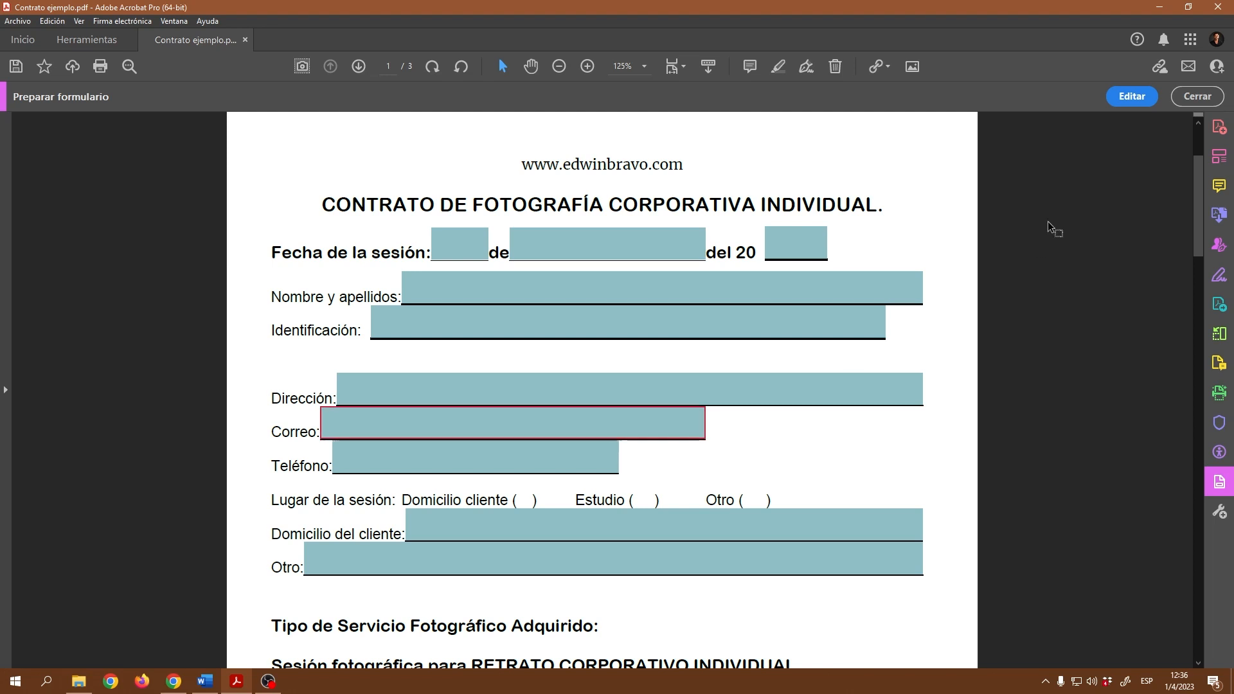
click(1125, 100)
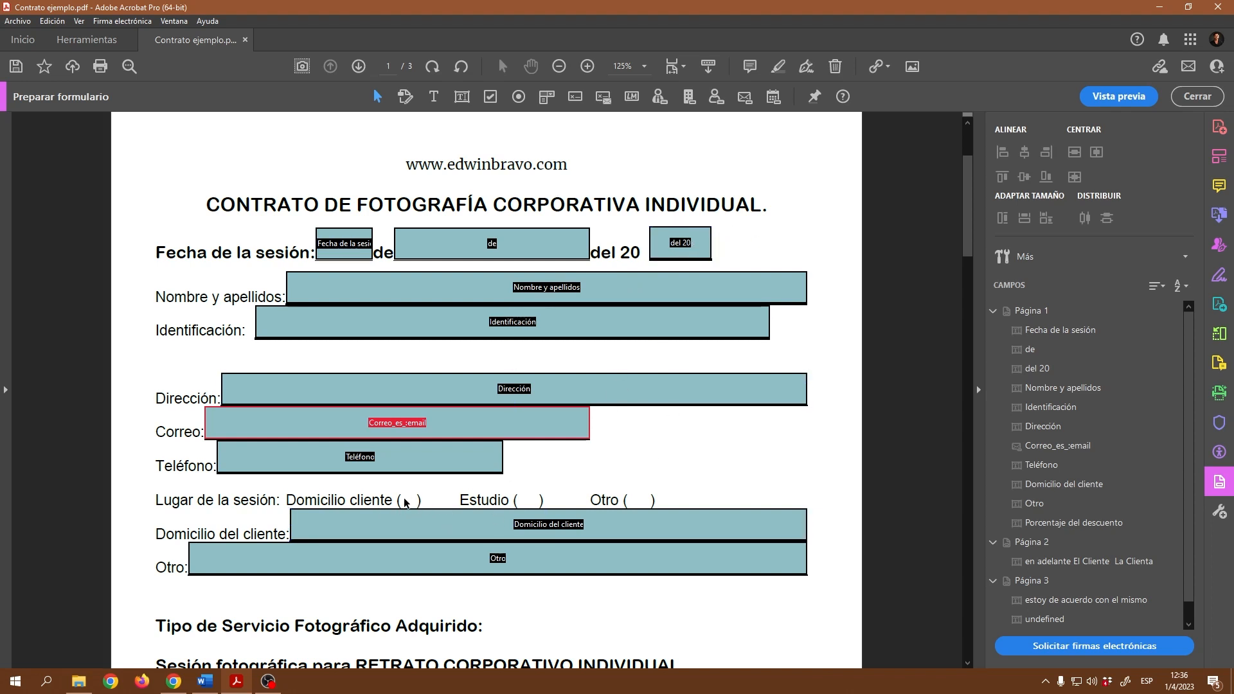
Remove the parentheses after Otro and Estudio in the Lugar de la sesión line of the contract text
click(455, 520)
click(497, 458)
click(537, 502)
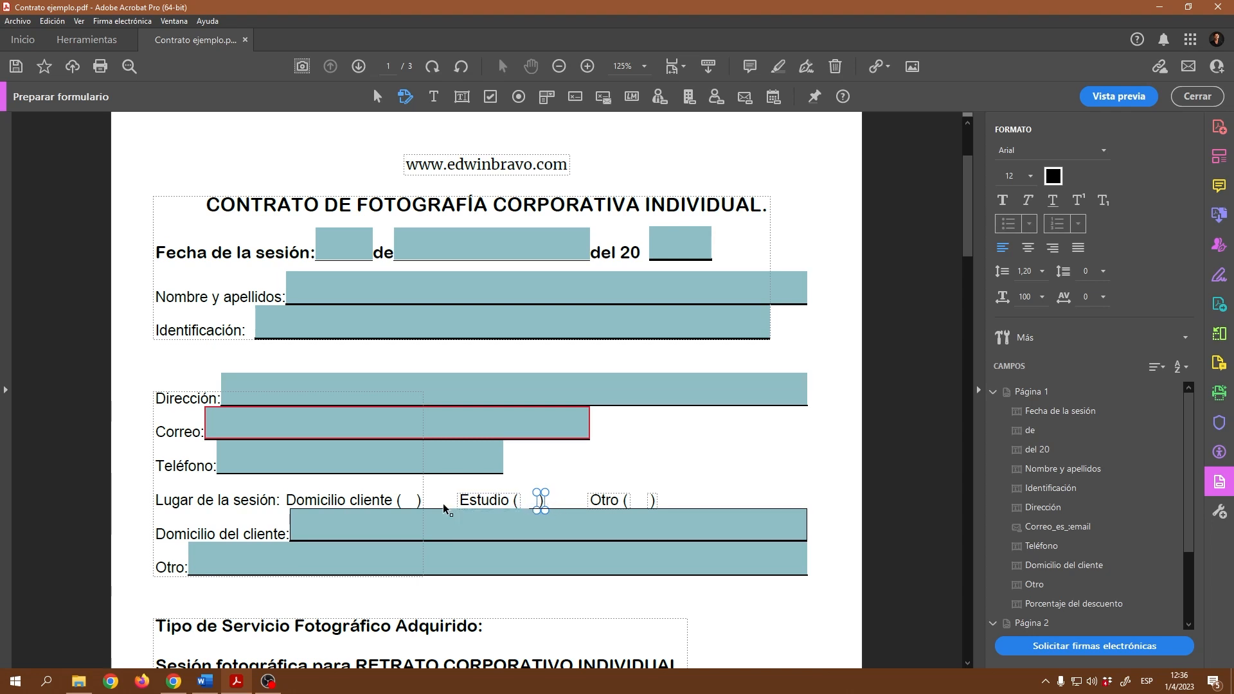
click(419, 499)
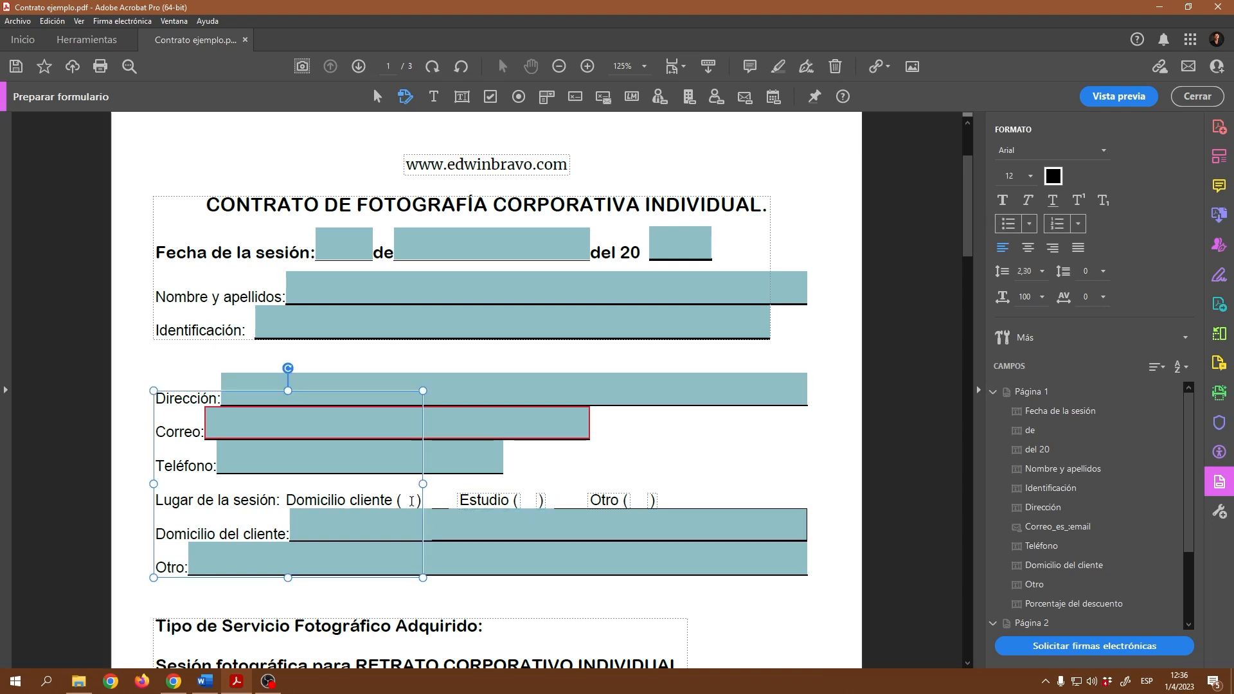
click(741, 462)
click(652, 501)
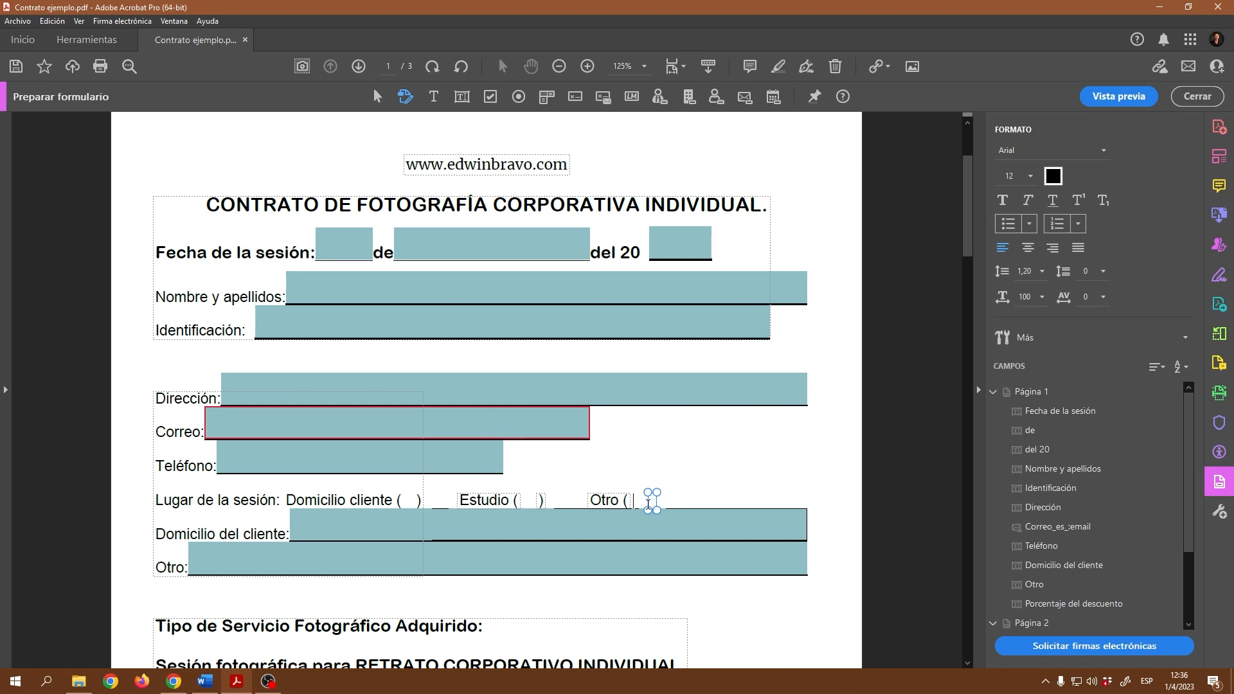
click(627, 501)
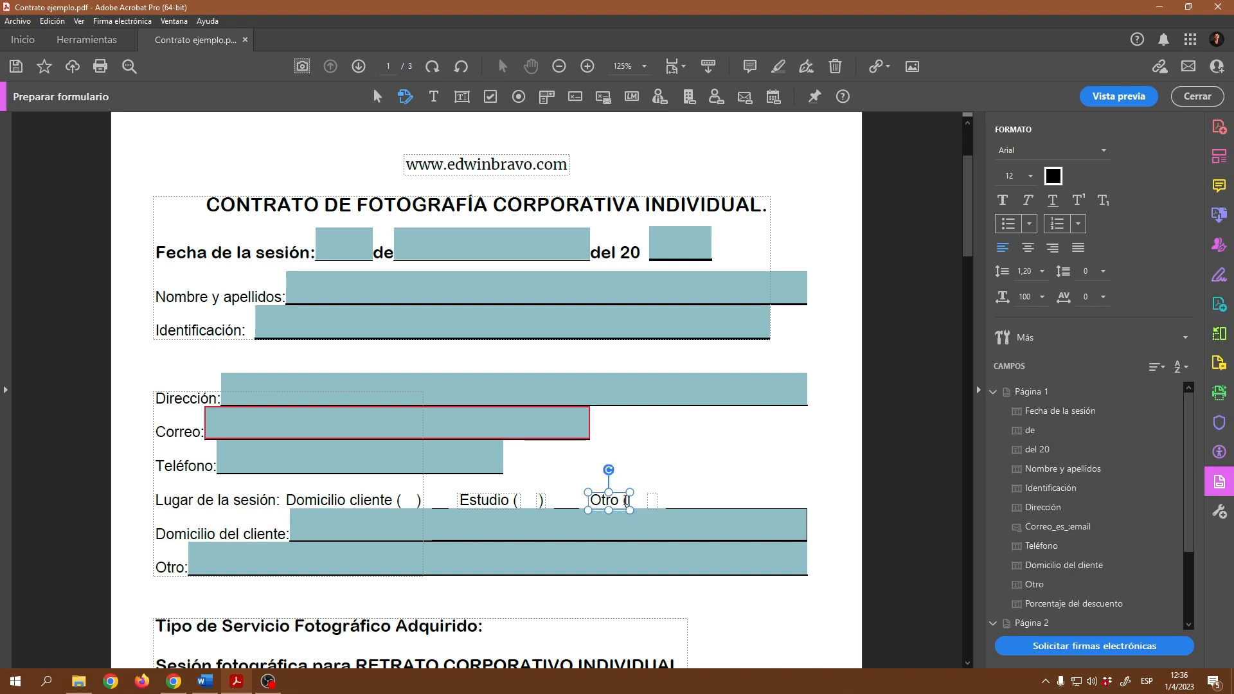
click(541, 500)
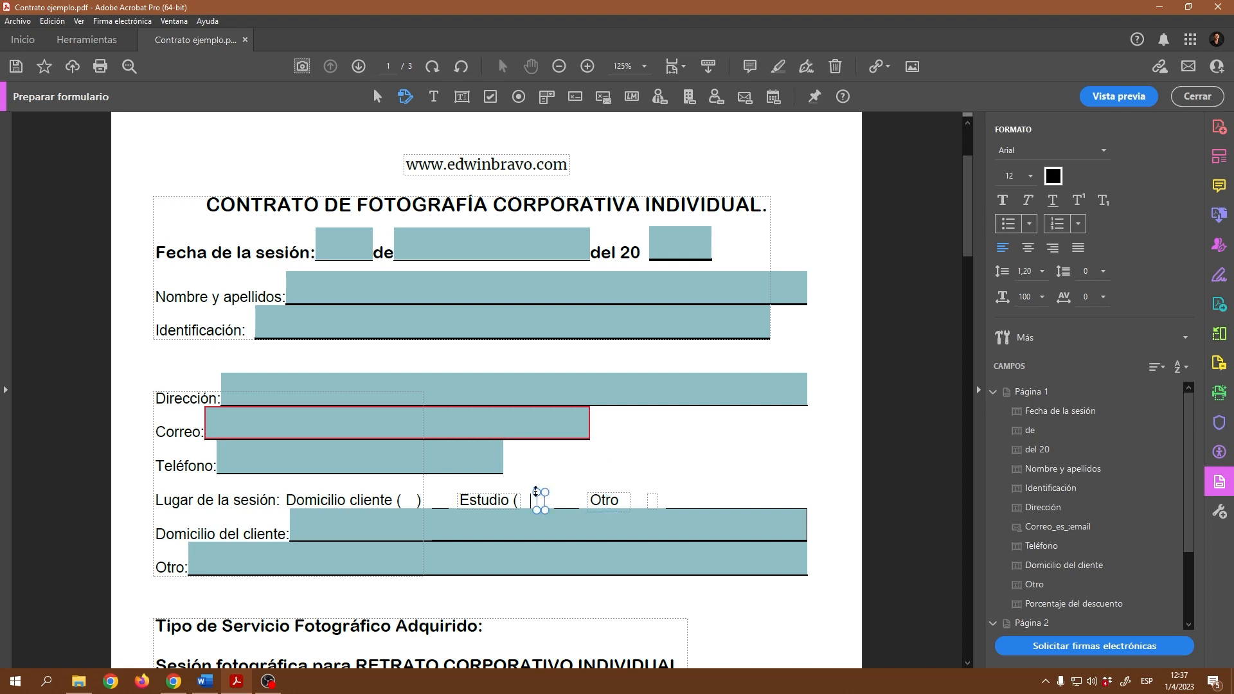
click(512, 501)
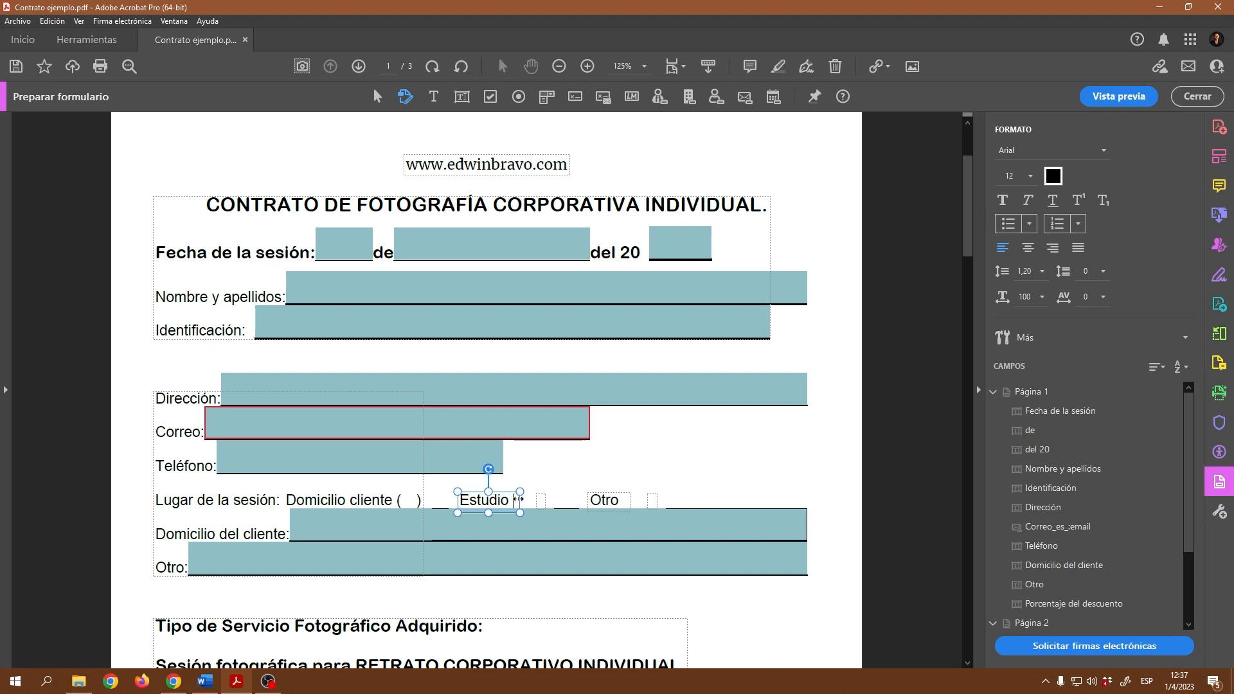
click(417, 496)
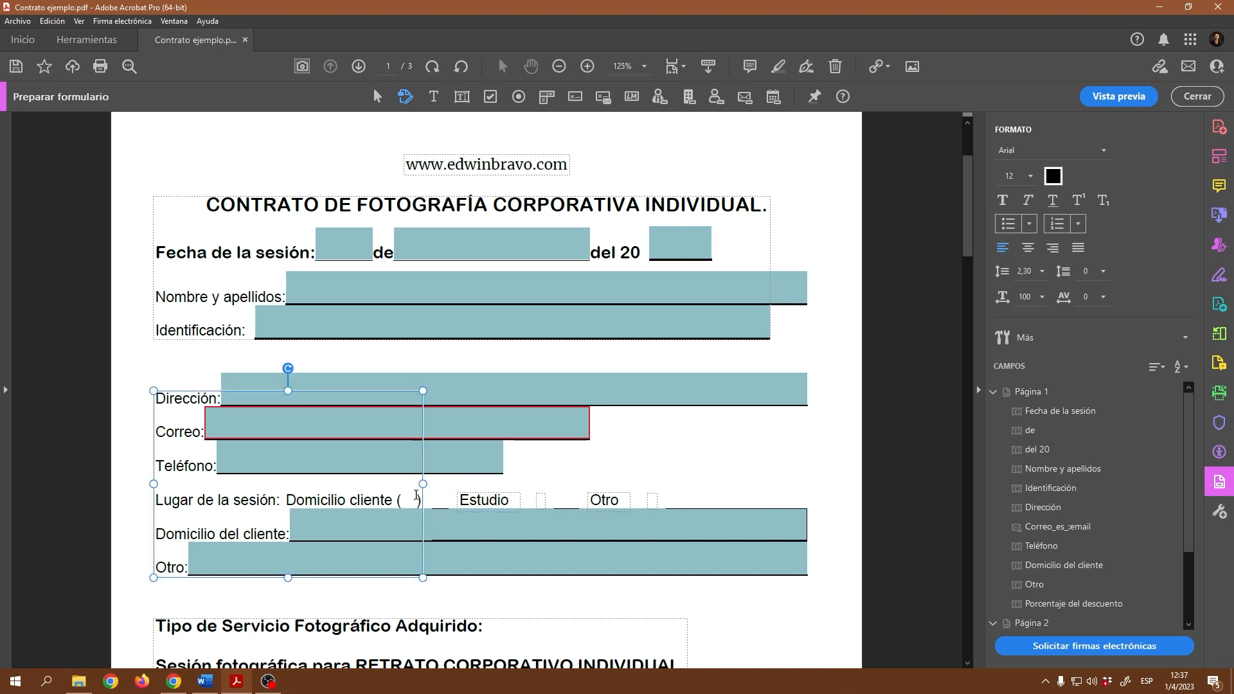
key(BackSpace)
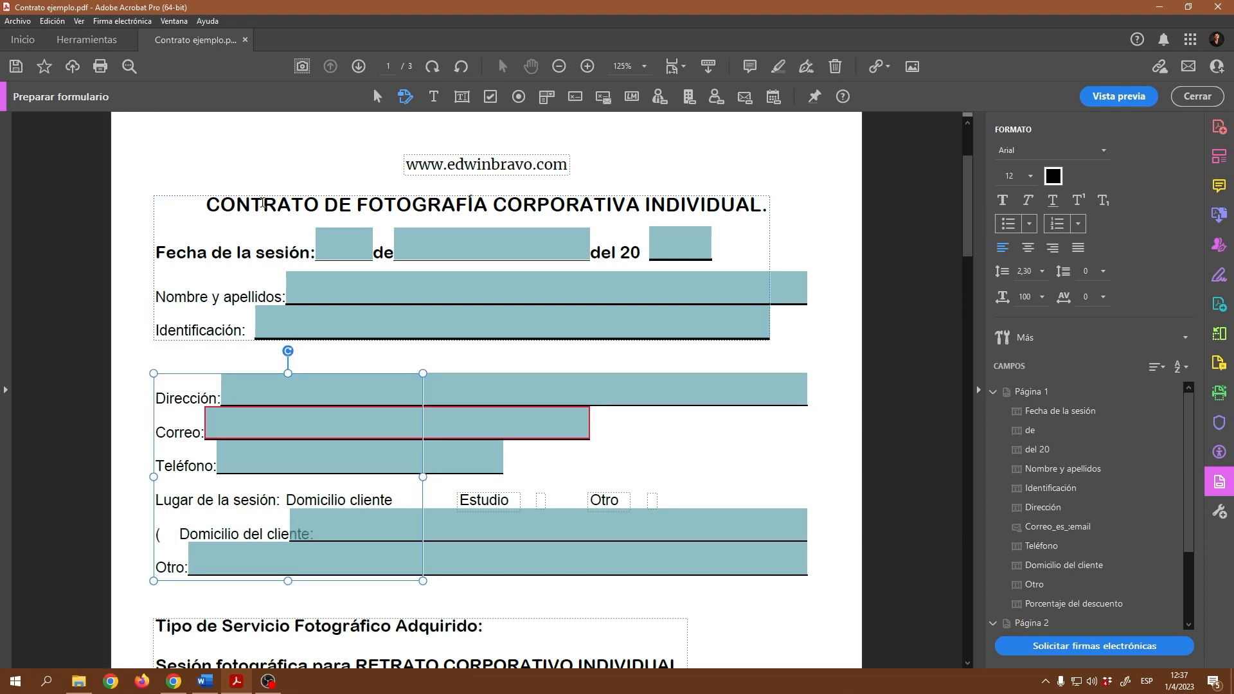
click(256, 211)
click(406, 518)
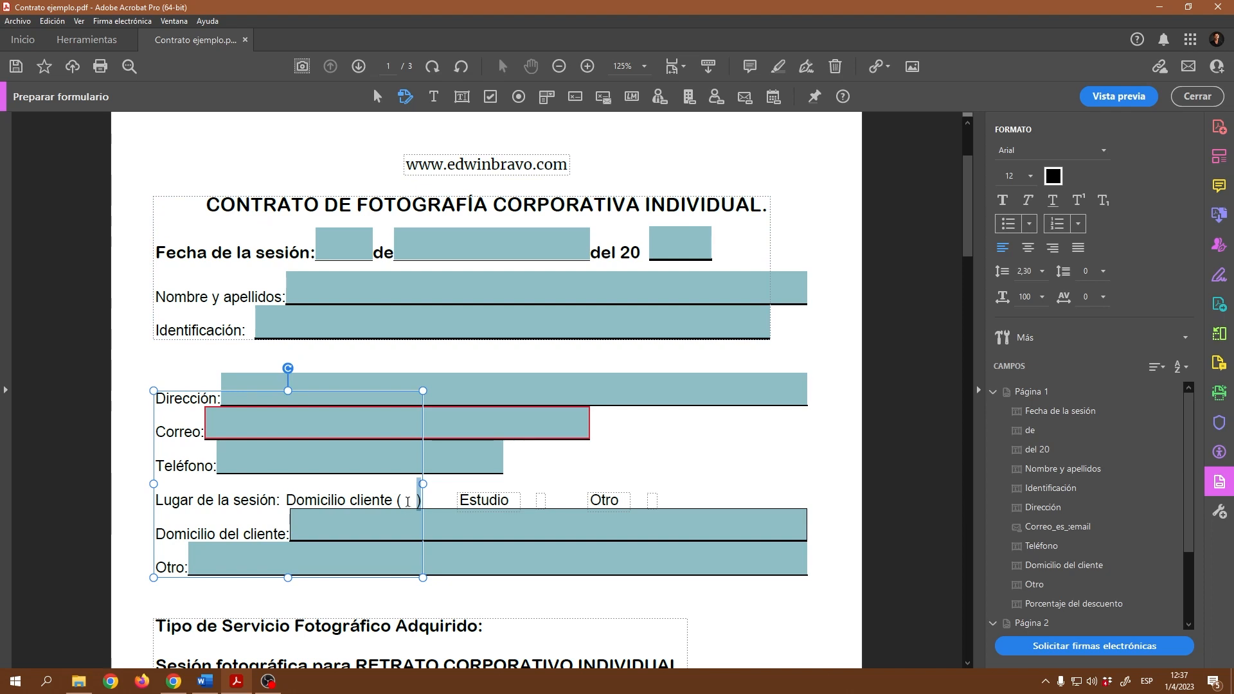
Delete the parentheses after Domicilio cliente in the Lugar de la sesión line, keeping Domicilio del cliente on its own line
click(406, 503)
key(BackSpace)
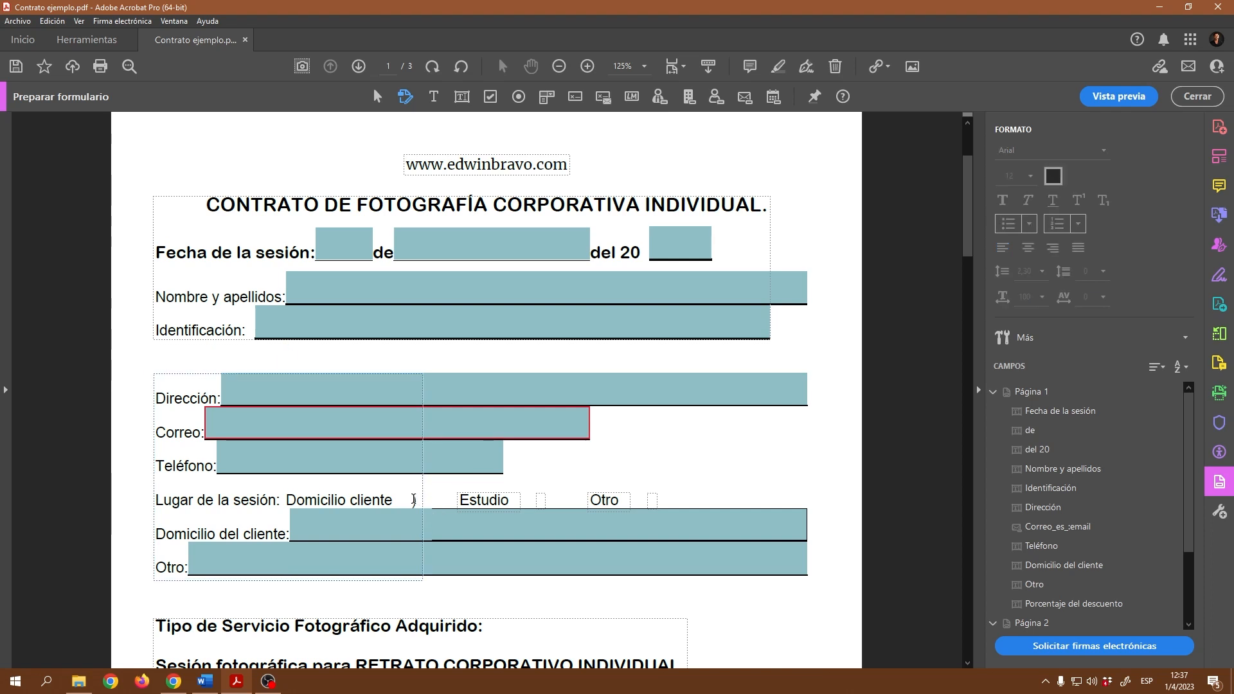
key(BackSpace)
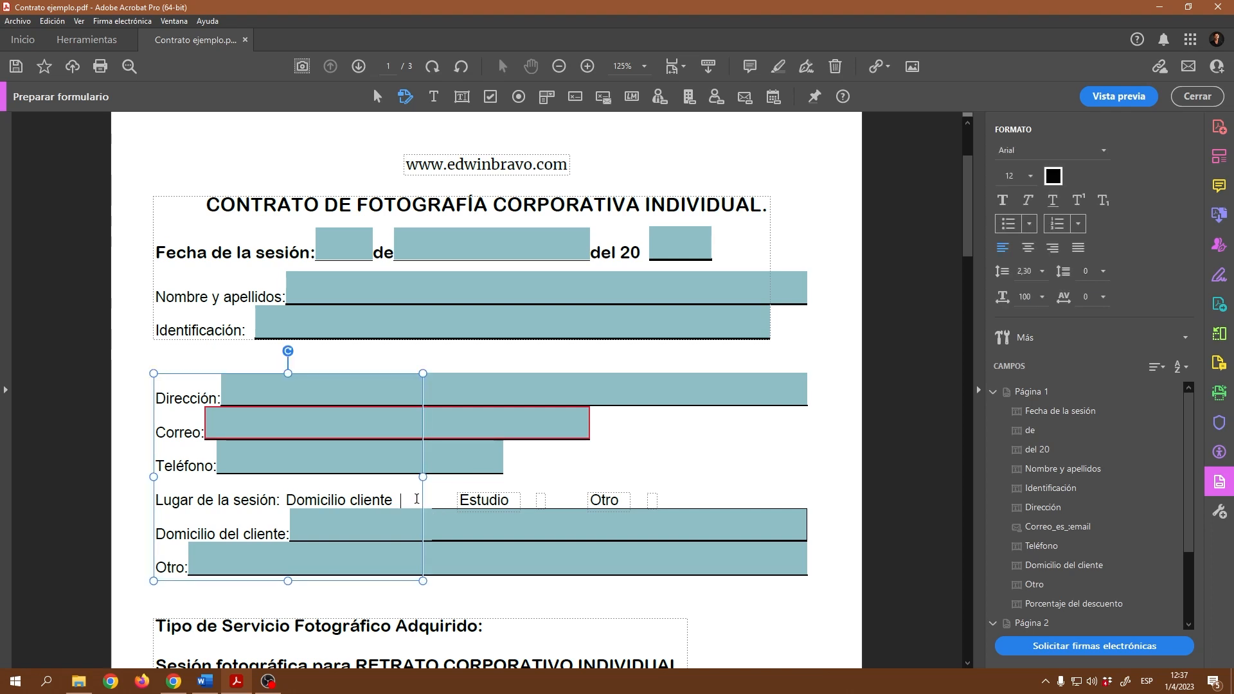
click(605, 483)
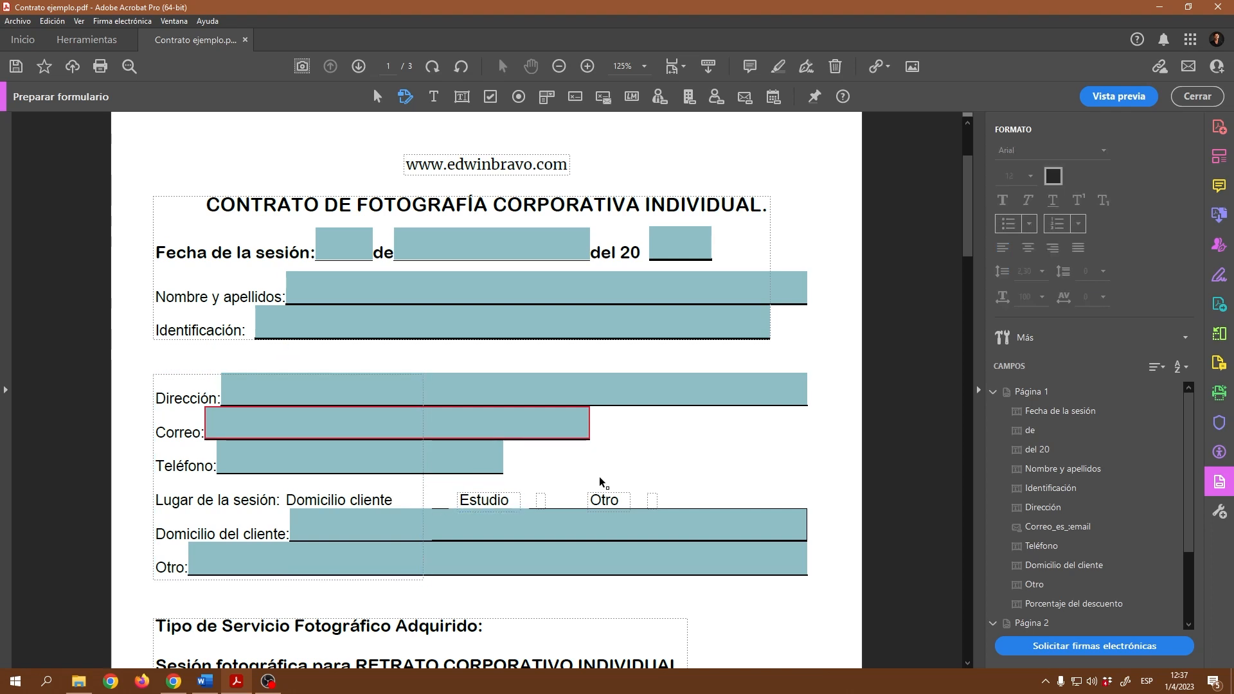
Remove the parentheses after SI and NO in the question about the package or session discount
scroll(670, 462, down, 3)
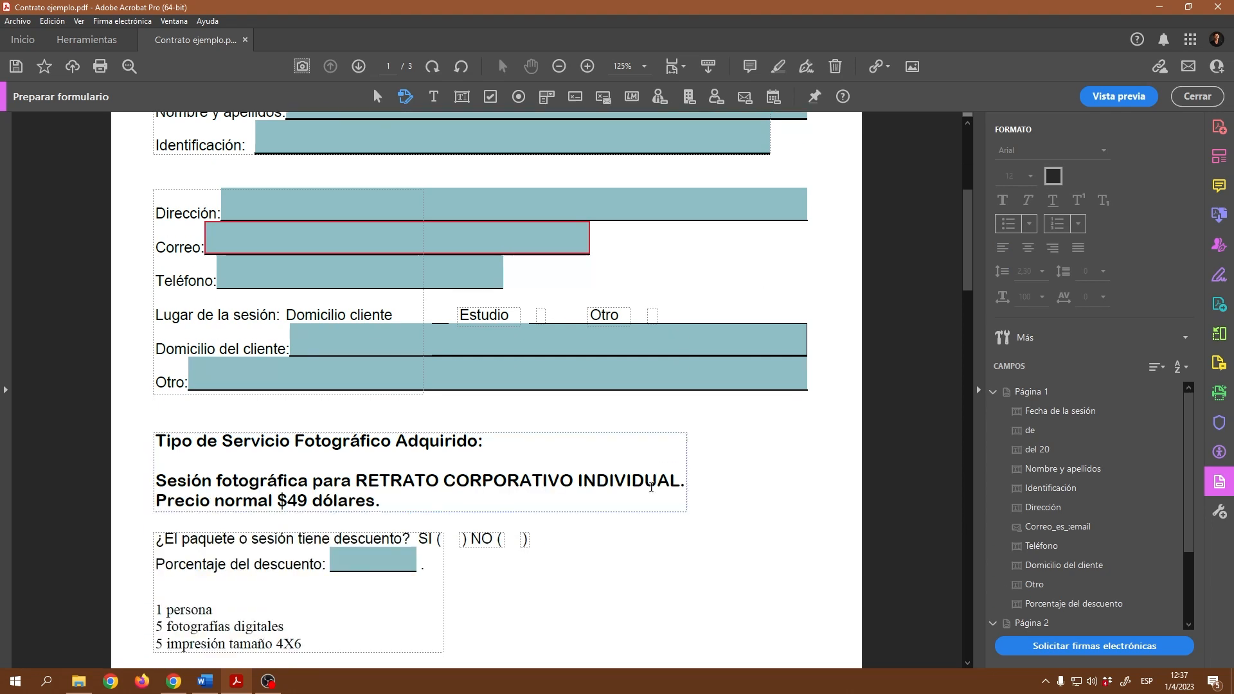
scroll(624, 484, down, 2)
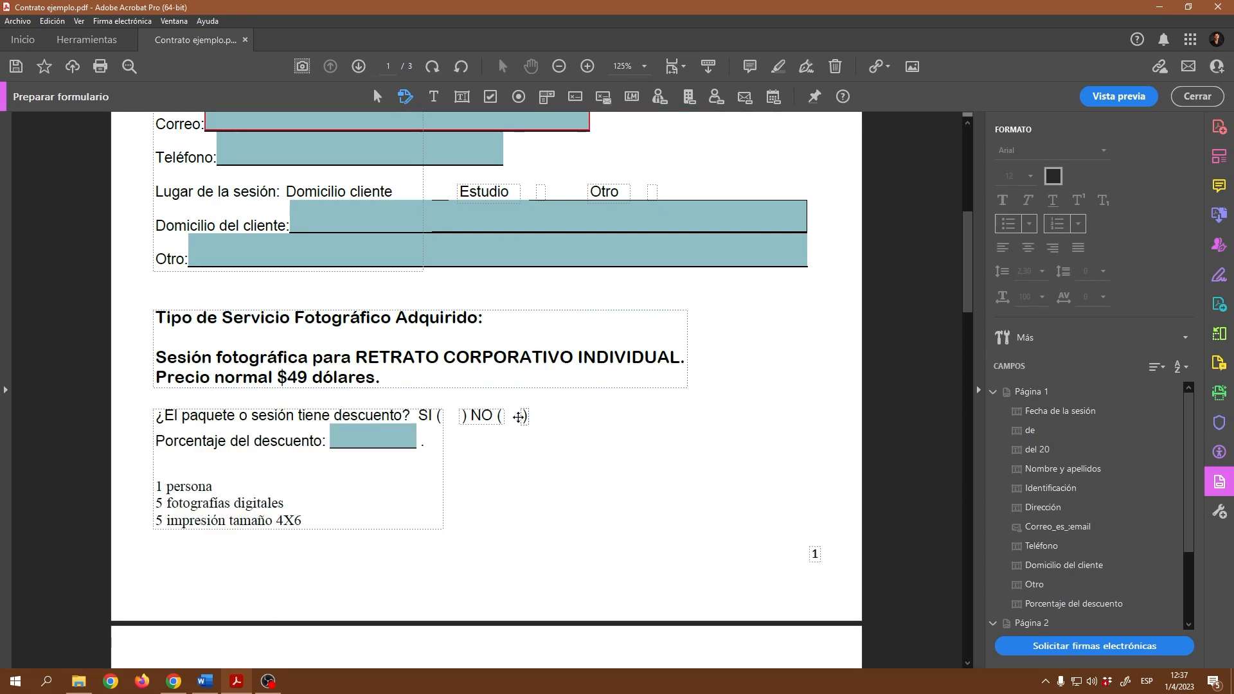
click(439, 415)
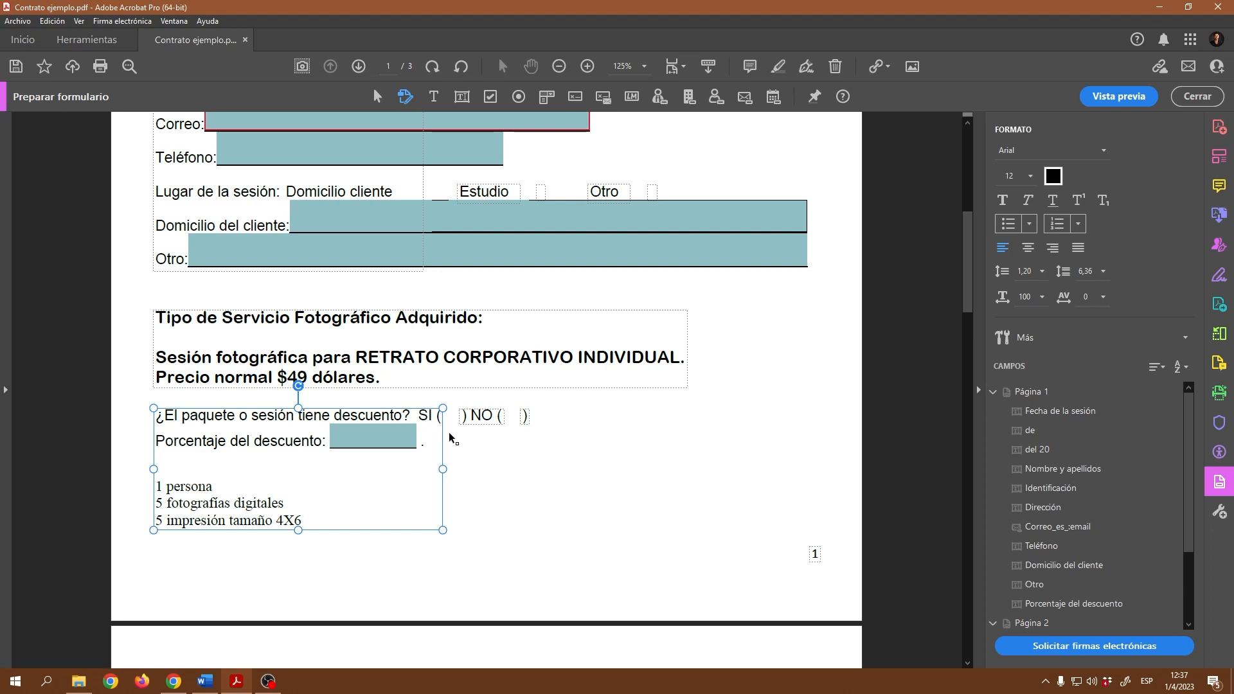
key(BackSpace)
click(467, 415)
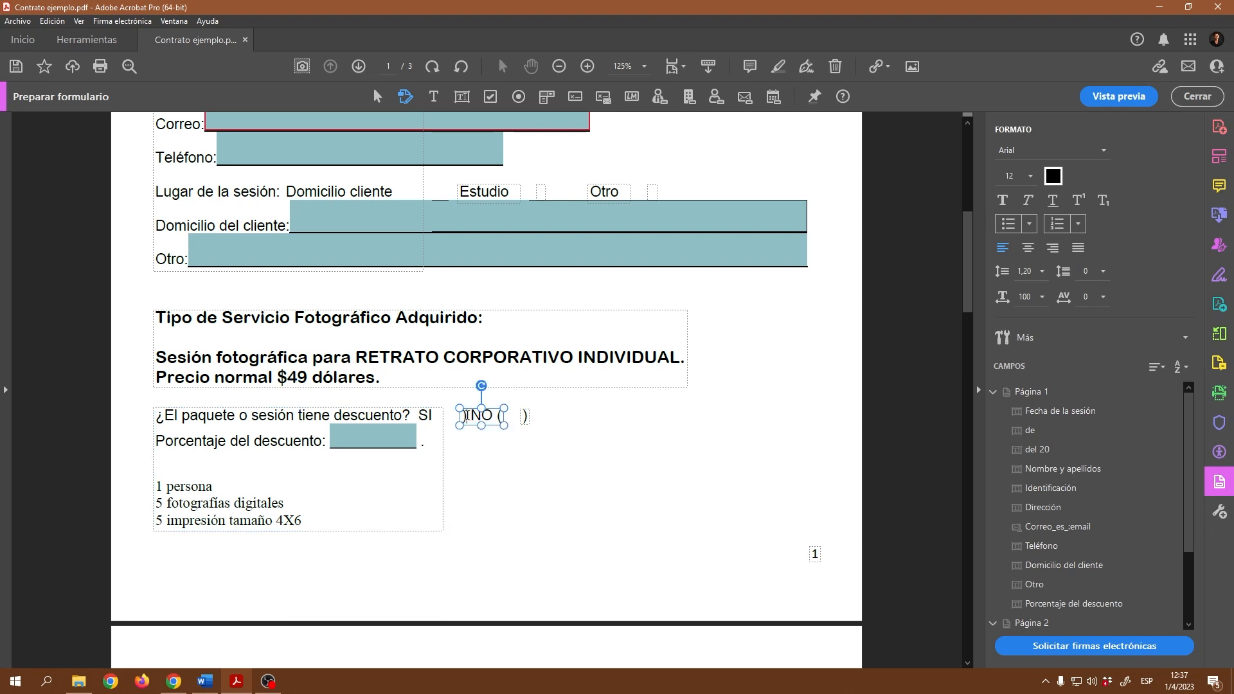
key(BackSpace)
click(490, 418)
key(BackSpace)
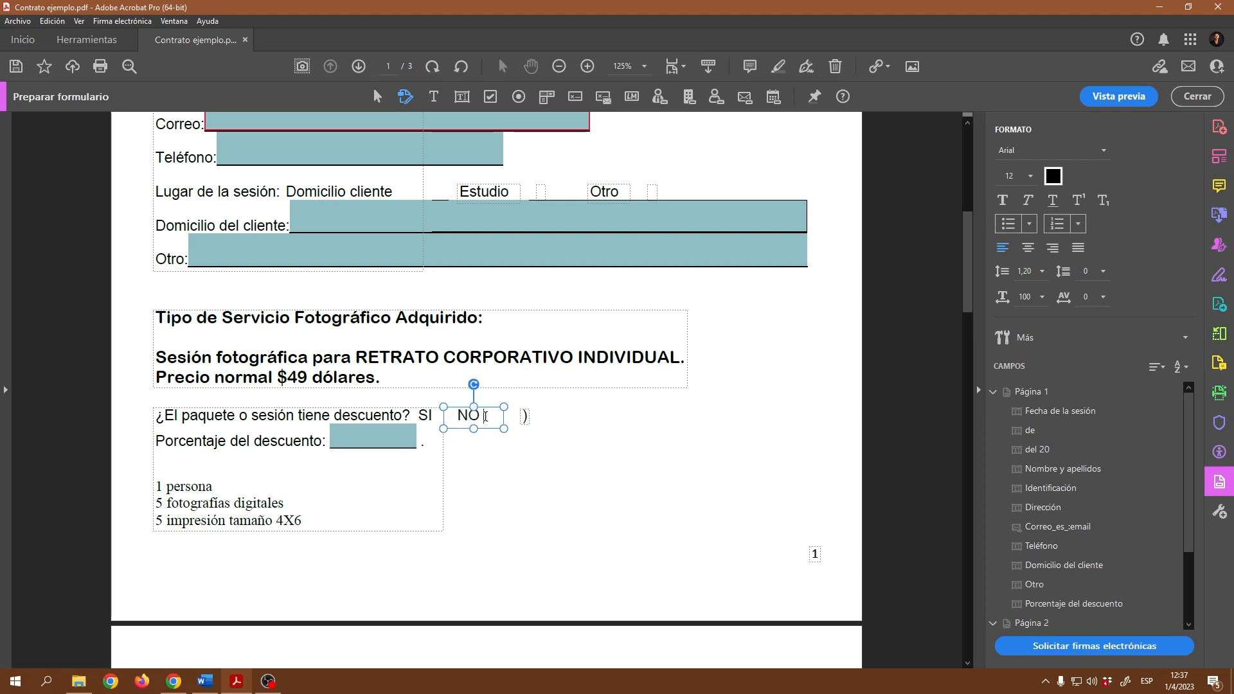
click(526, 415)
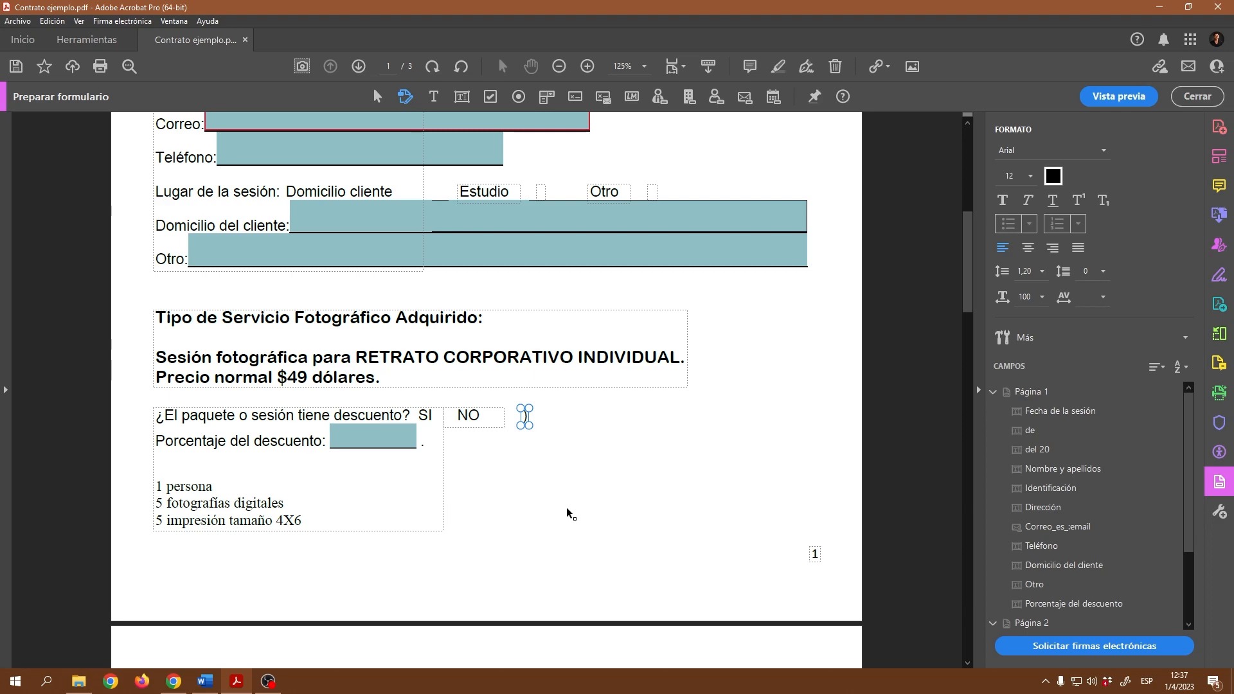
key(Delete)
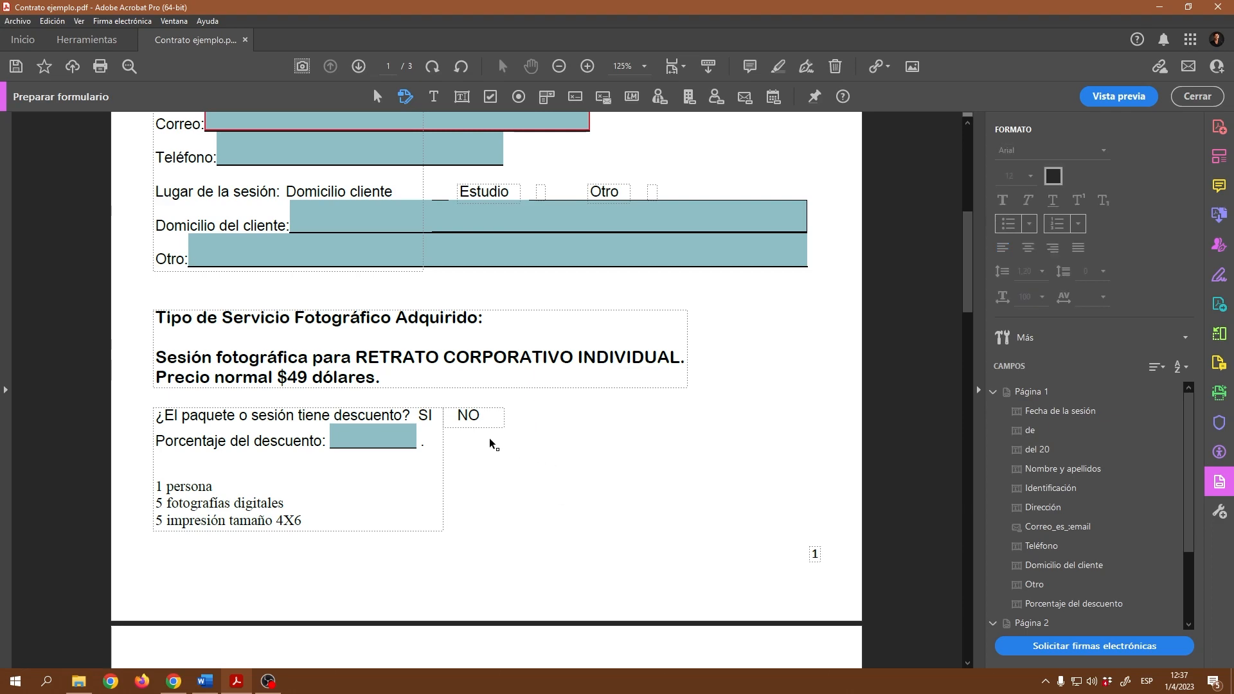
Delete the parentheses after NO and SI in the subscriber-list question on page 3
scroll(517, 448, down, 10)
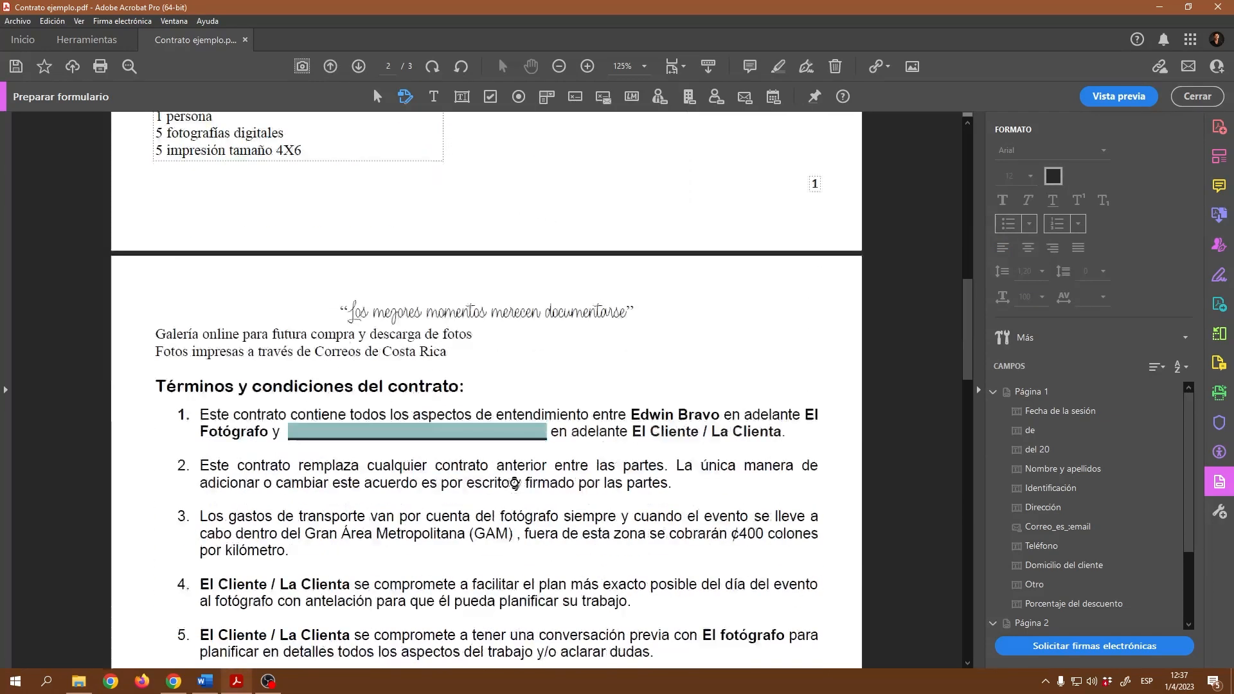
scroll(521, 472, down, 12)
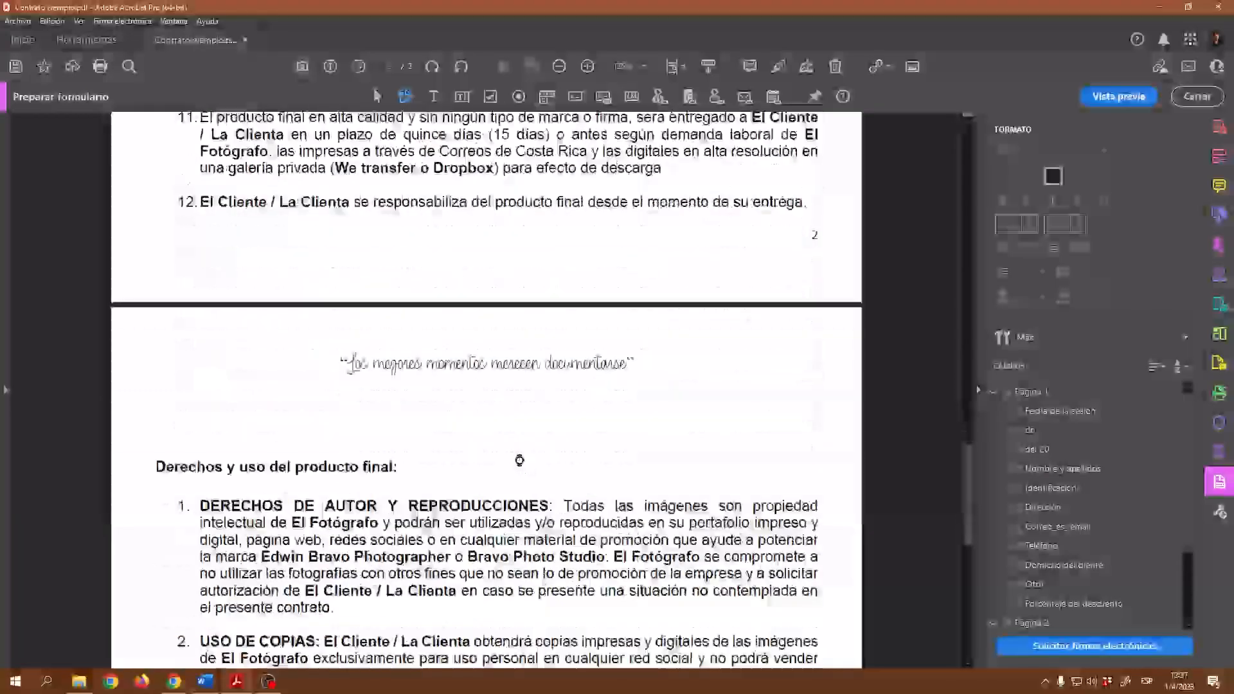
click(464, 379)
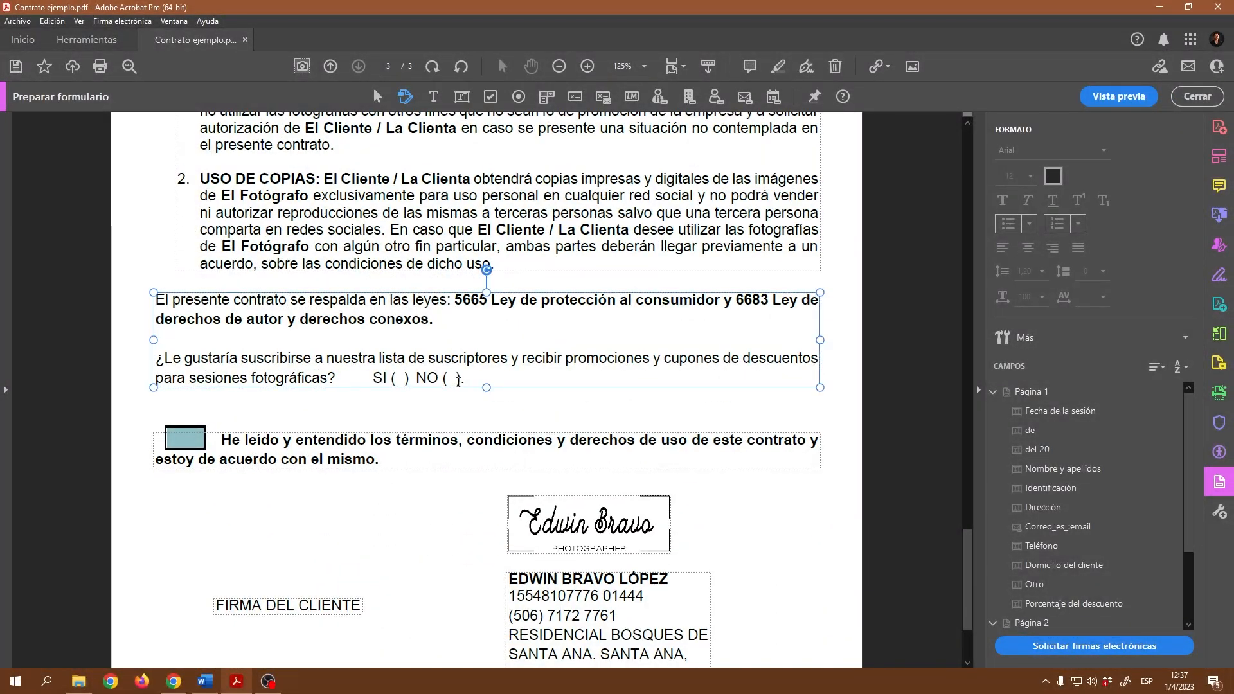
drag(464, 379, 447, 379)
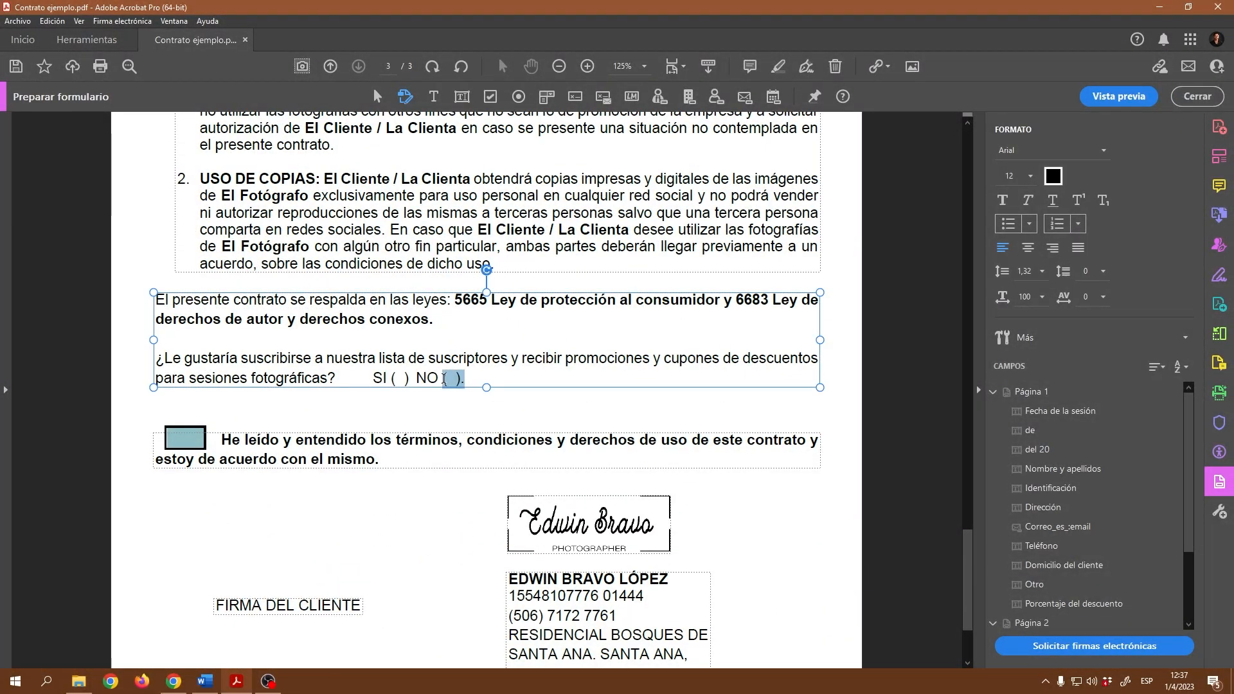
key(Delete)
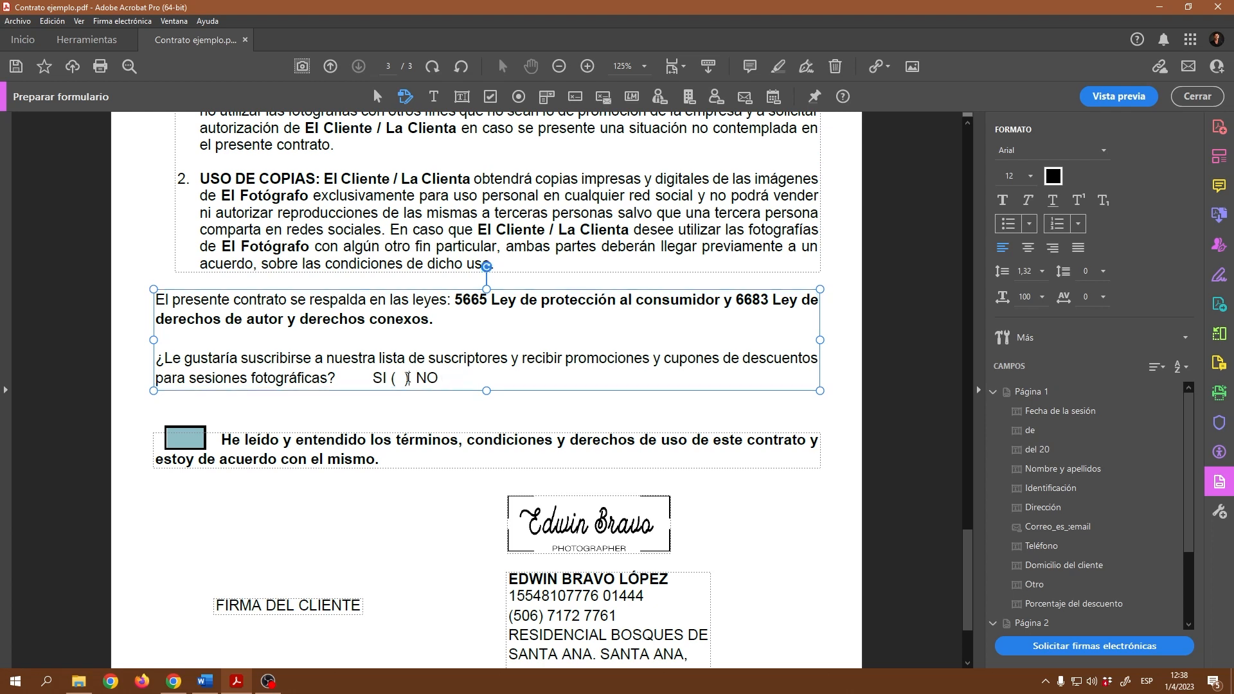
drag(409, 378, 388, 378)
key(Delete)
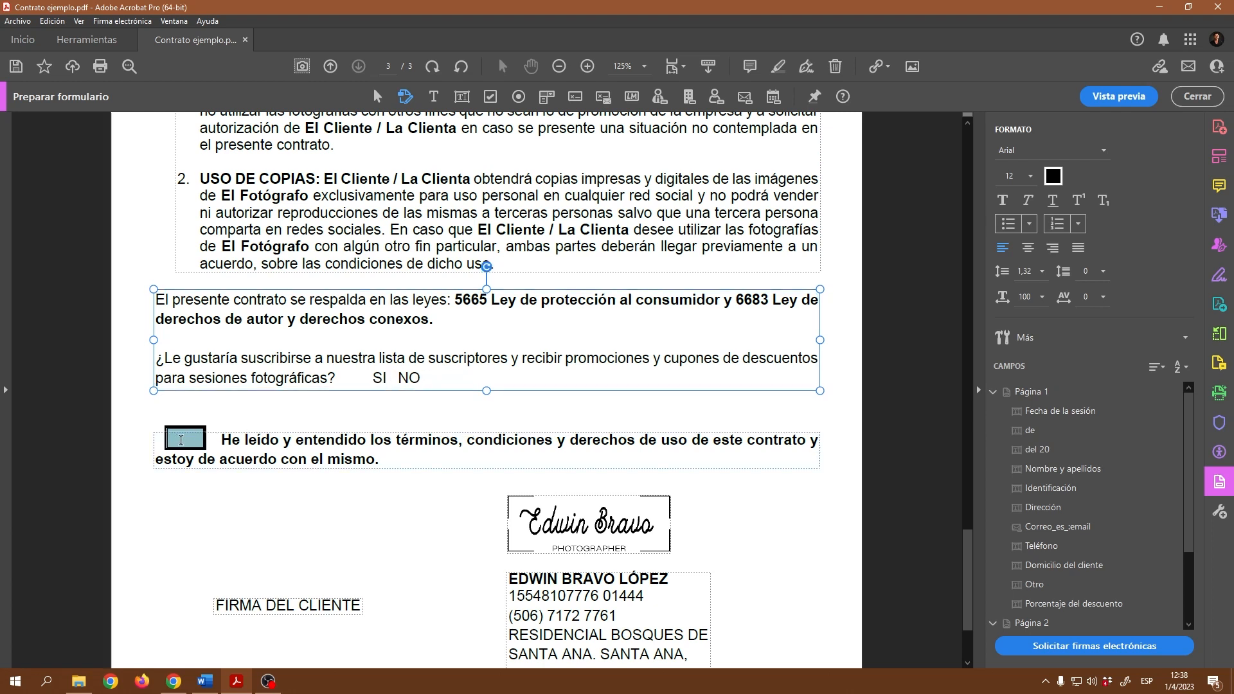
Widen the gap between SI and NO in the subscriber-list question with extra spaces
click(180, 441)
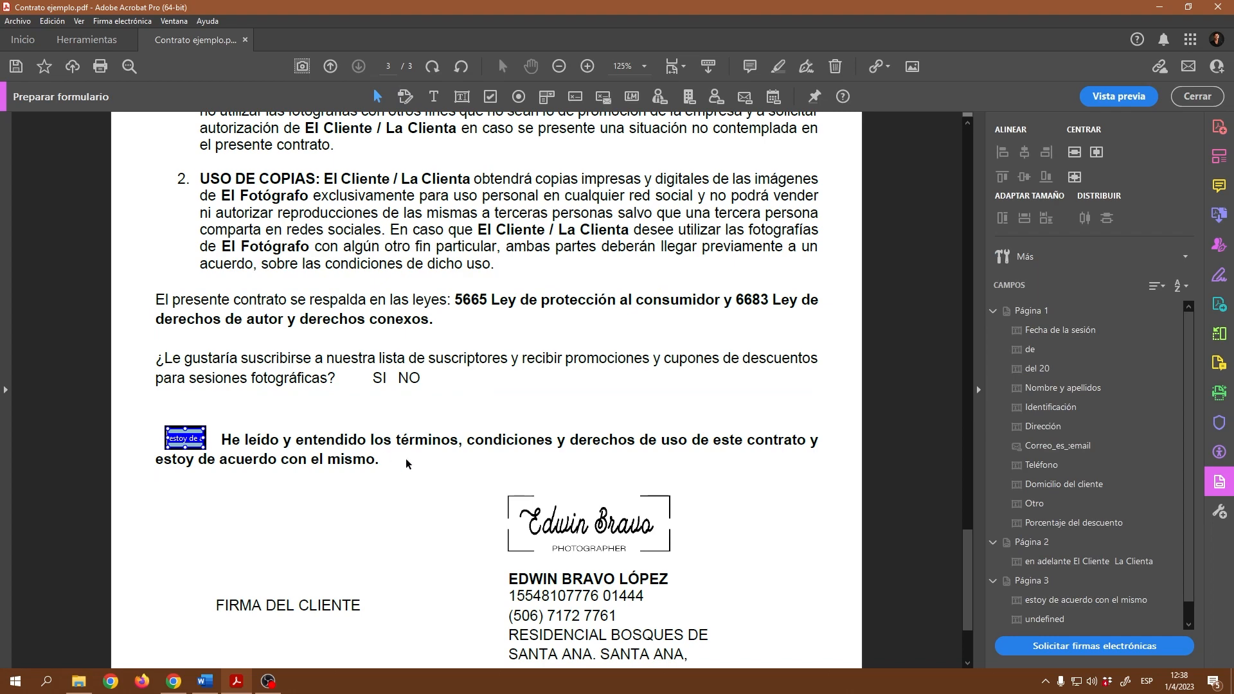
scroll(418, 423, up, 1)
click(396, 410)
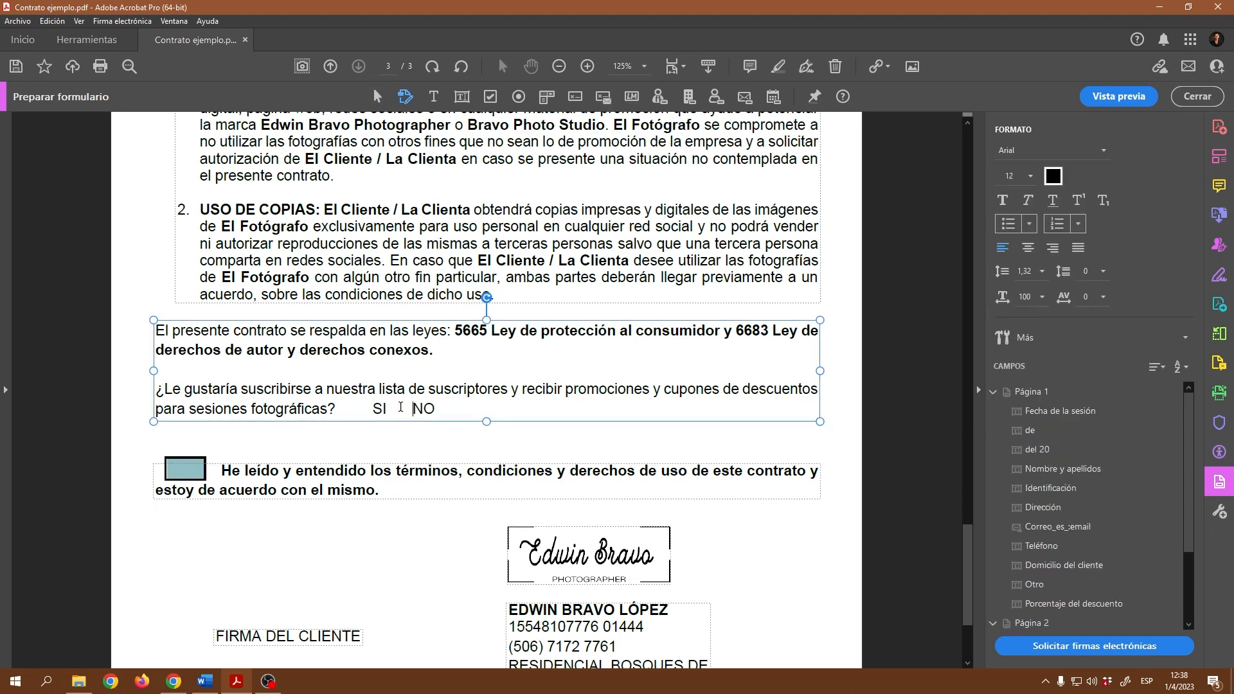
Place a radio button after Domicilio cliente in the Lugar de la sesión line on page 1 and make it a required field
scroll(461, 452, up, 20)
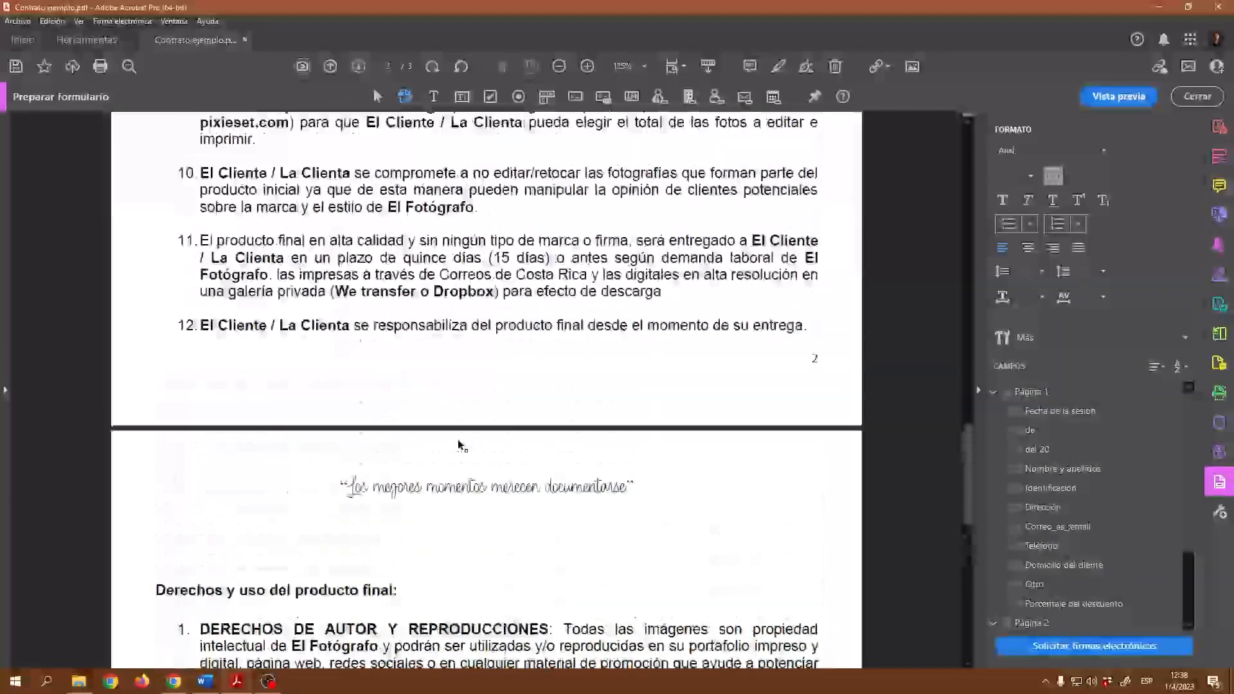
scroll(457, 438, up, 12)
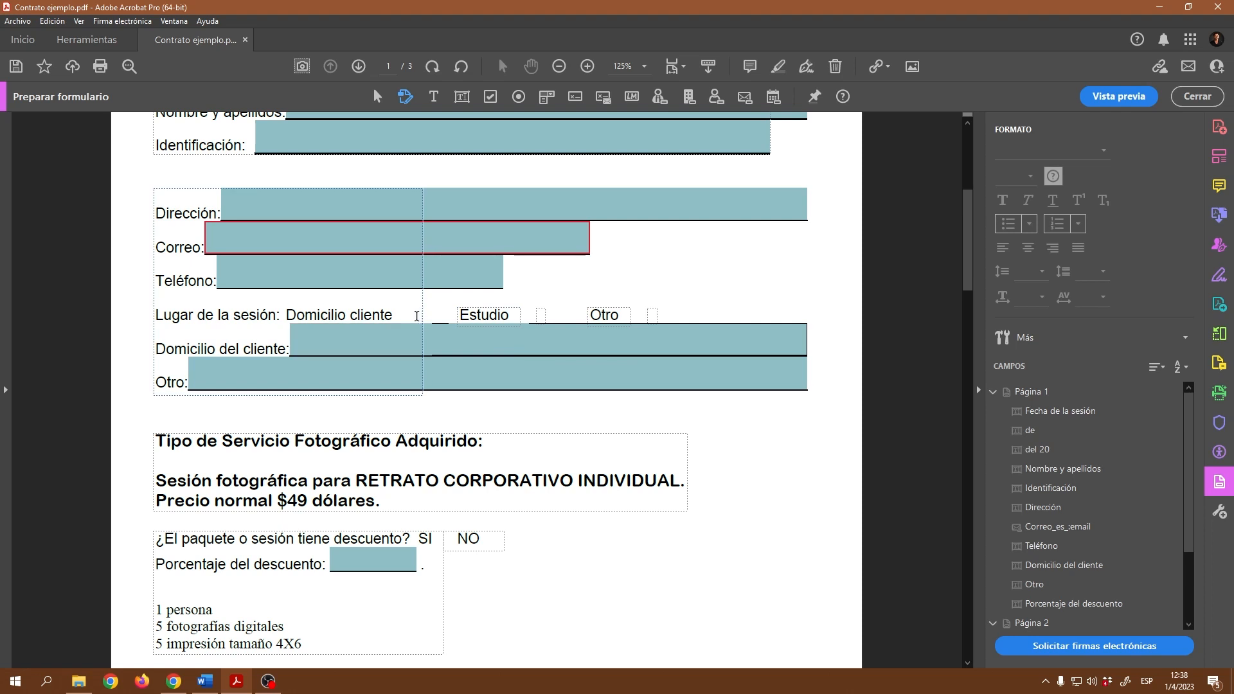
scroll(649, 348, up, 5)
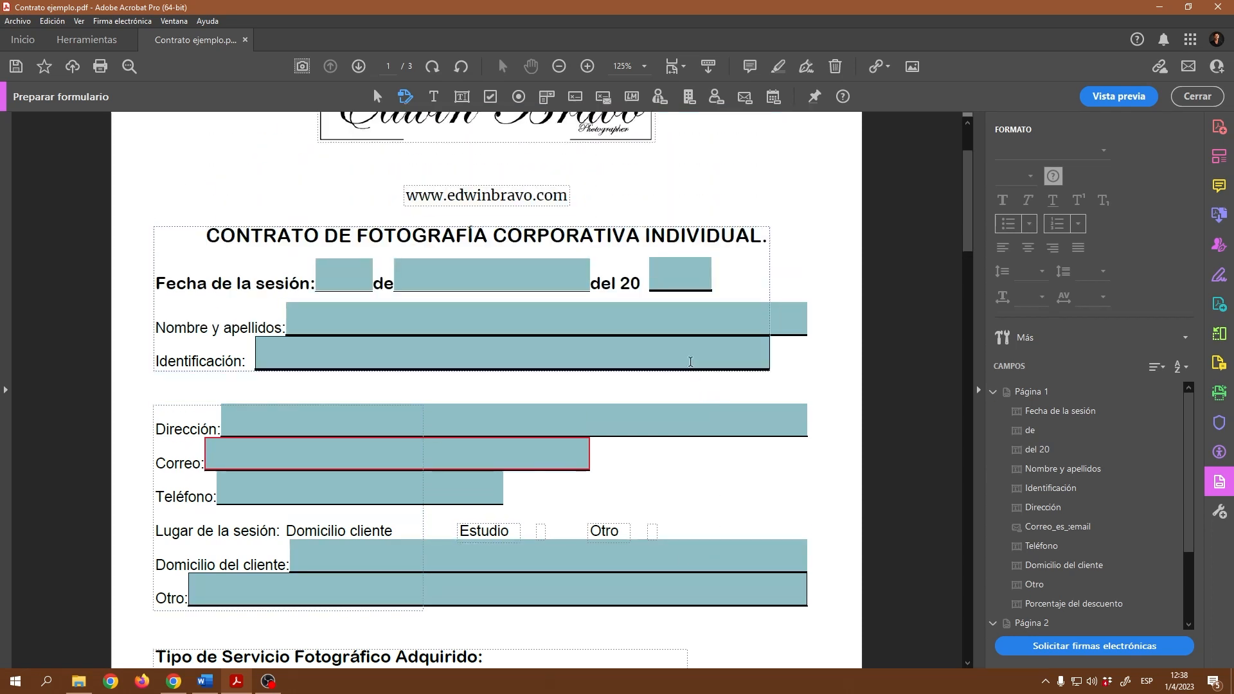
click(519, 97)
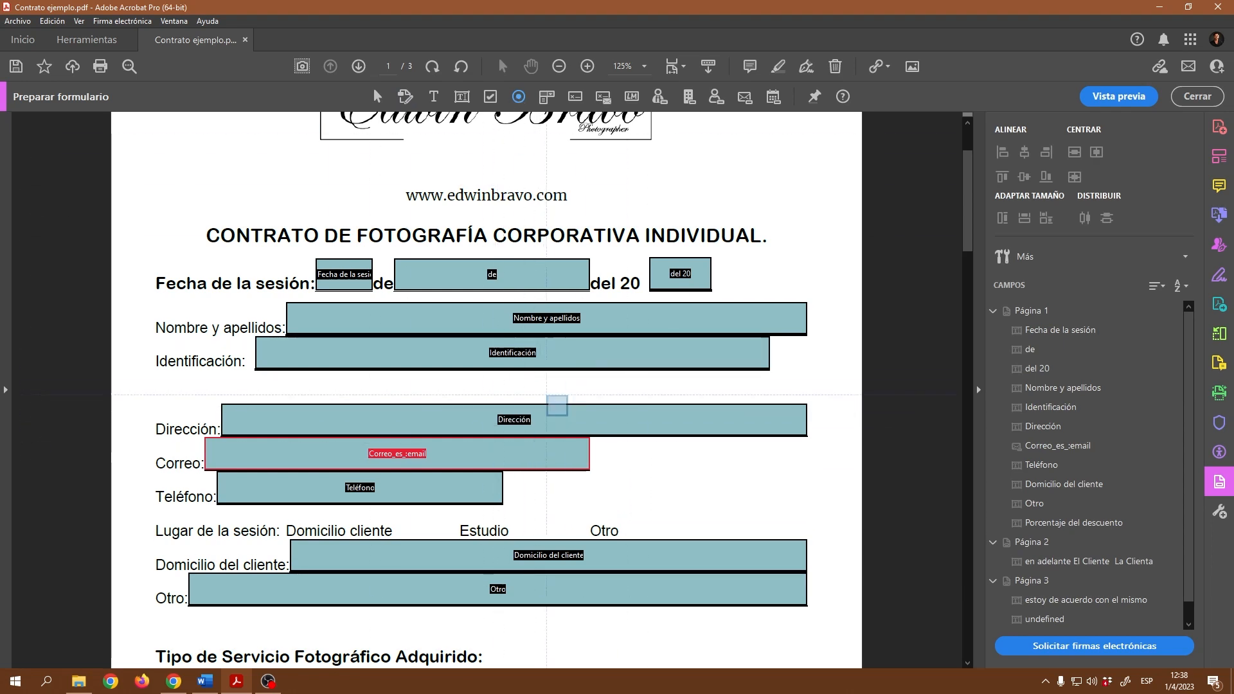
scroll(519, 402, down, 2)
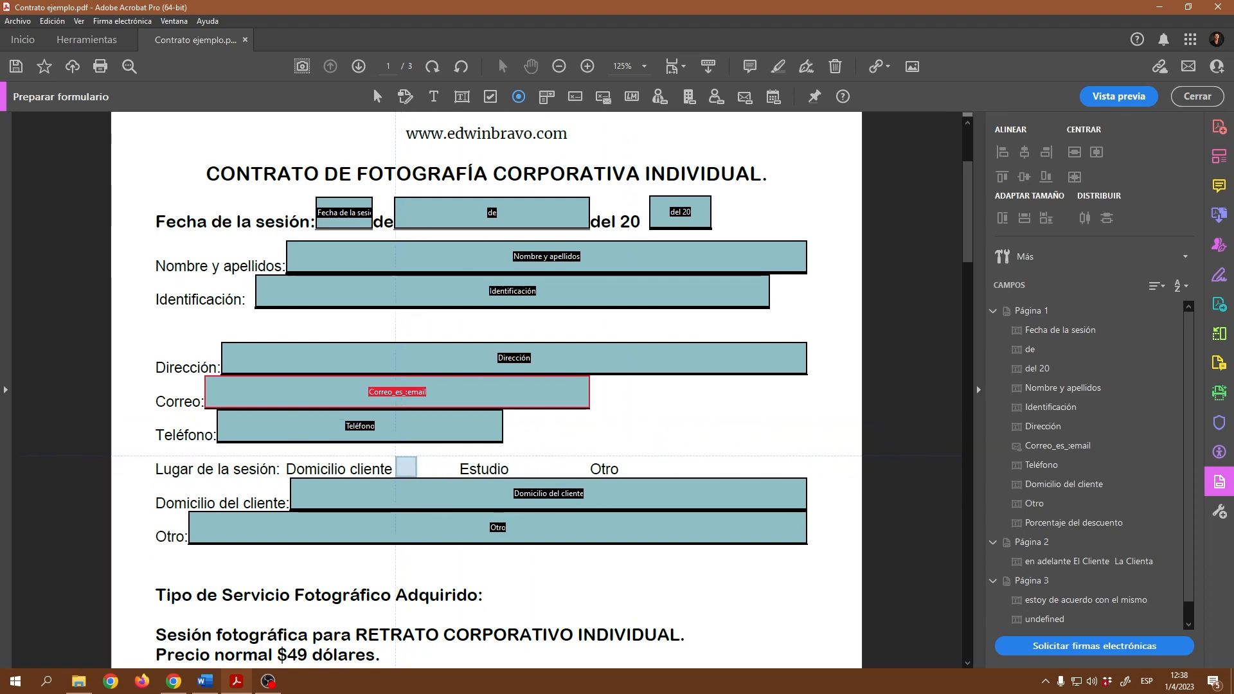
click(399, 456)
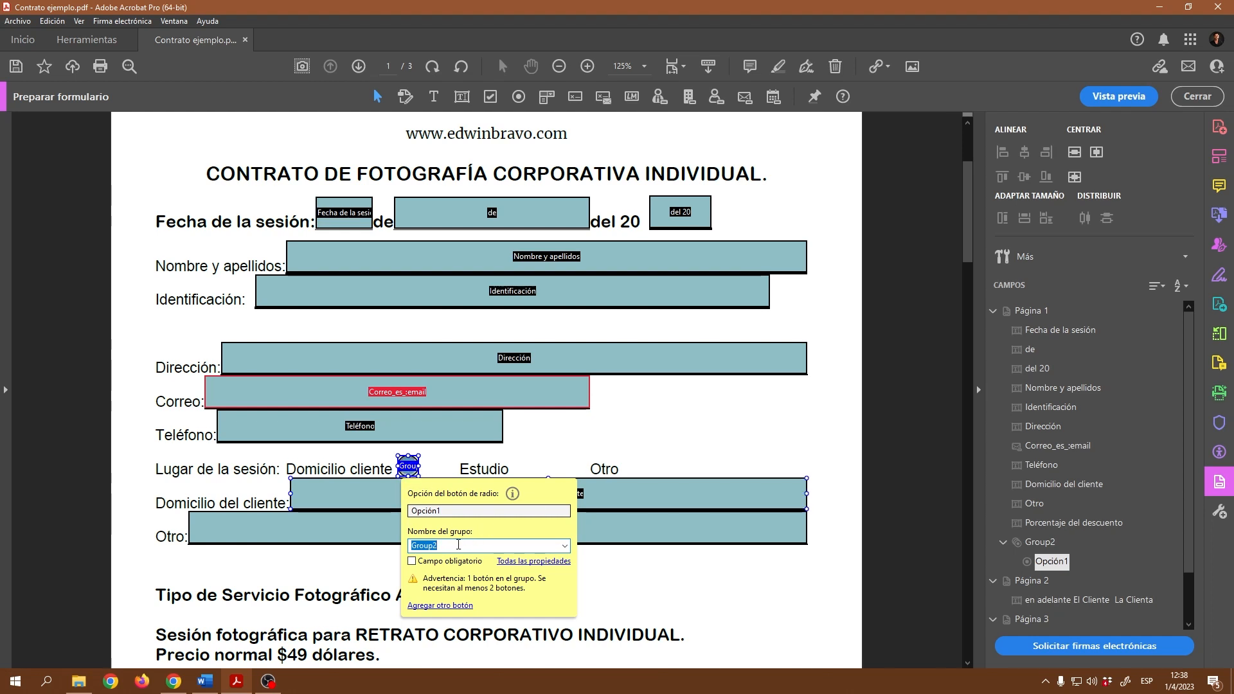
scroll(459, 545, down, 5)
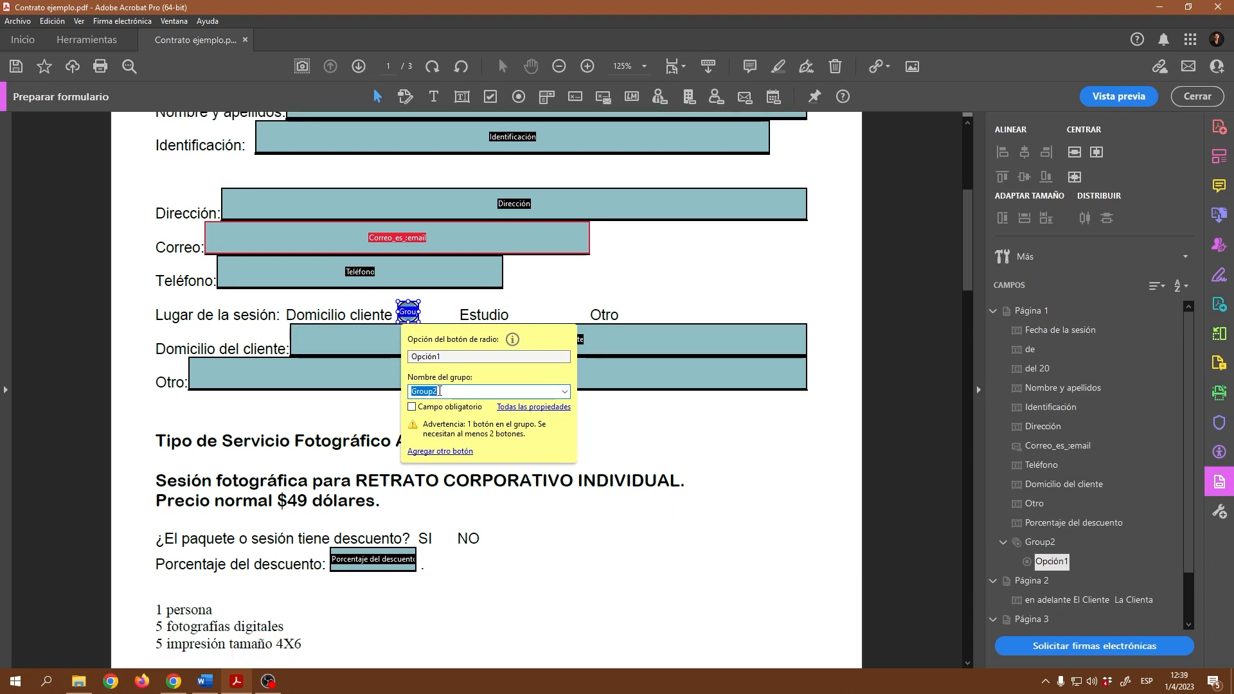
click(440, 392)
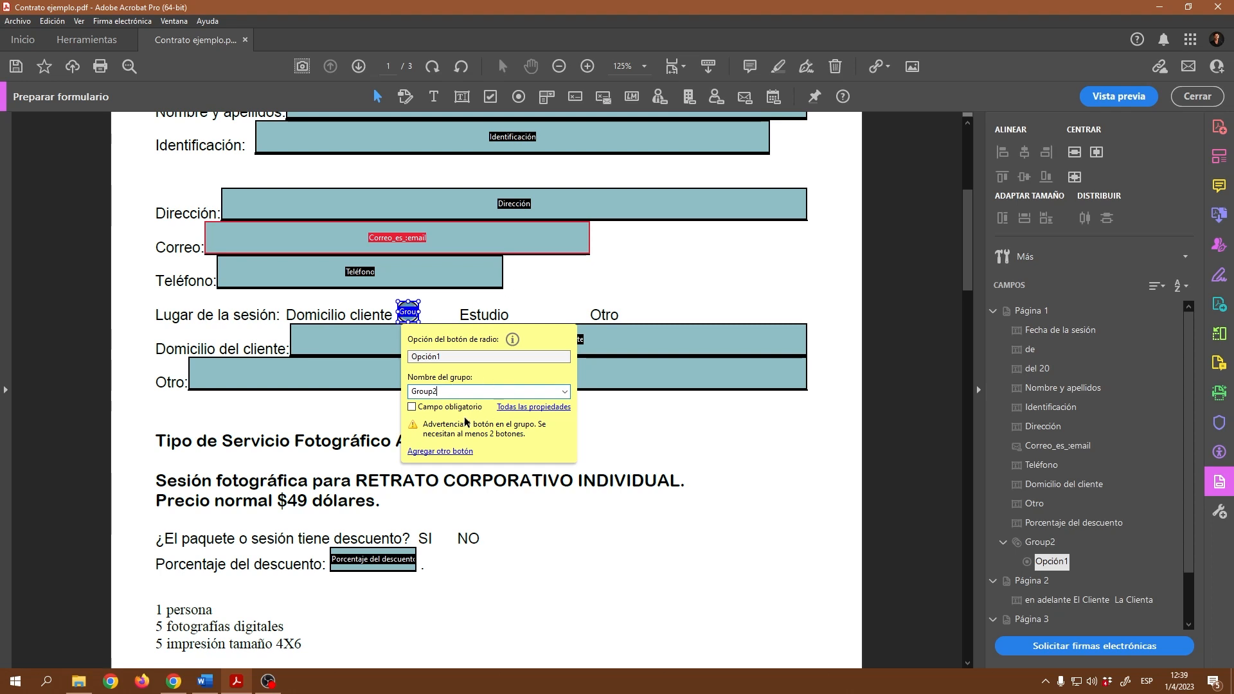
click(411, 407)
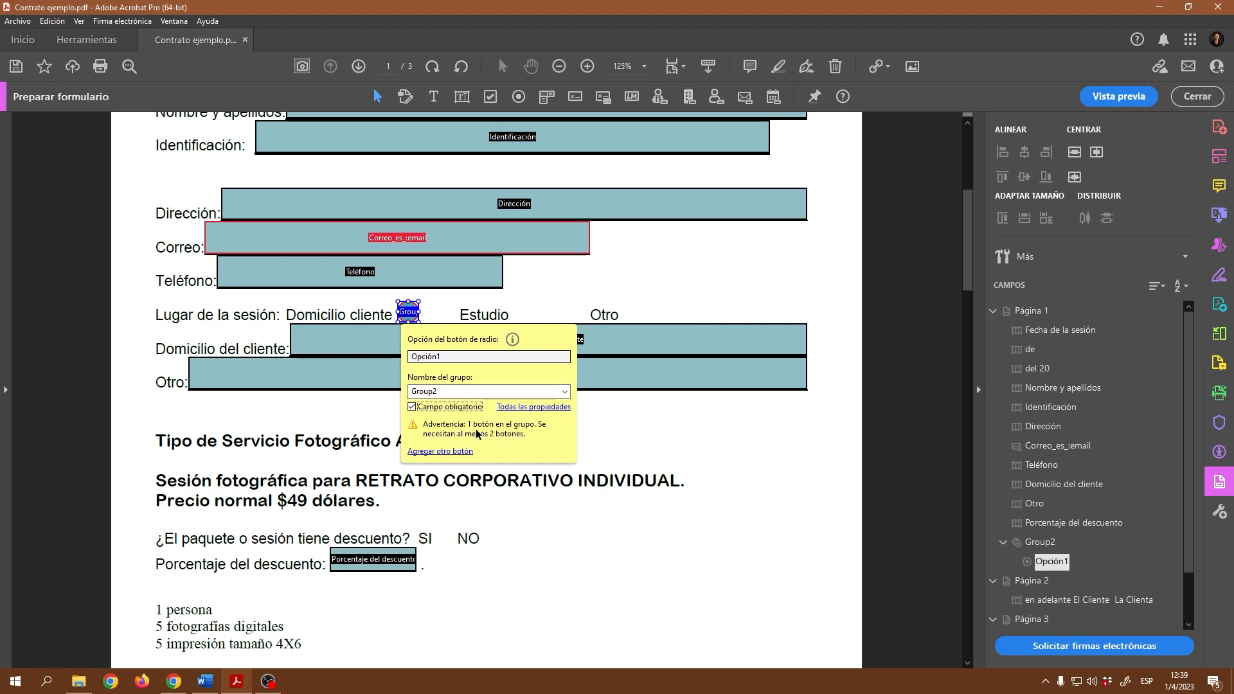
Add radio buttons after Estudio and Otro to the same group as the Domicilio cliente button
click(449, 452)
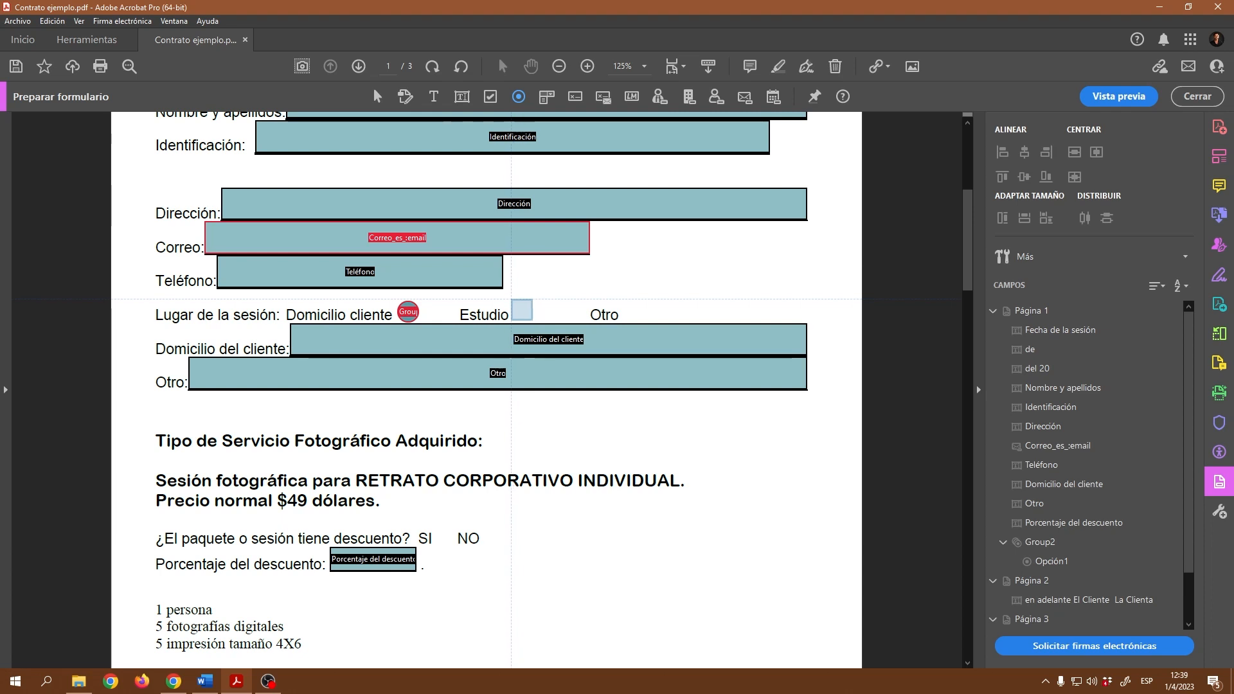
click(520, 311)
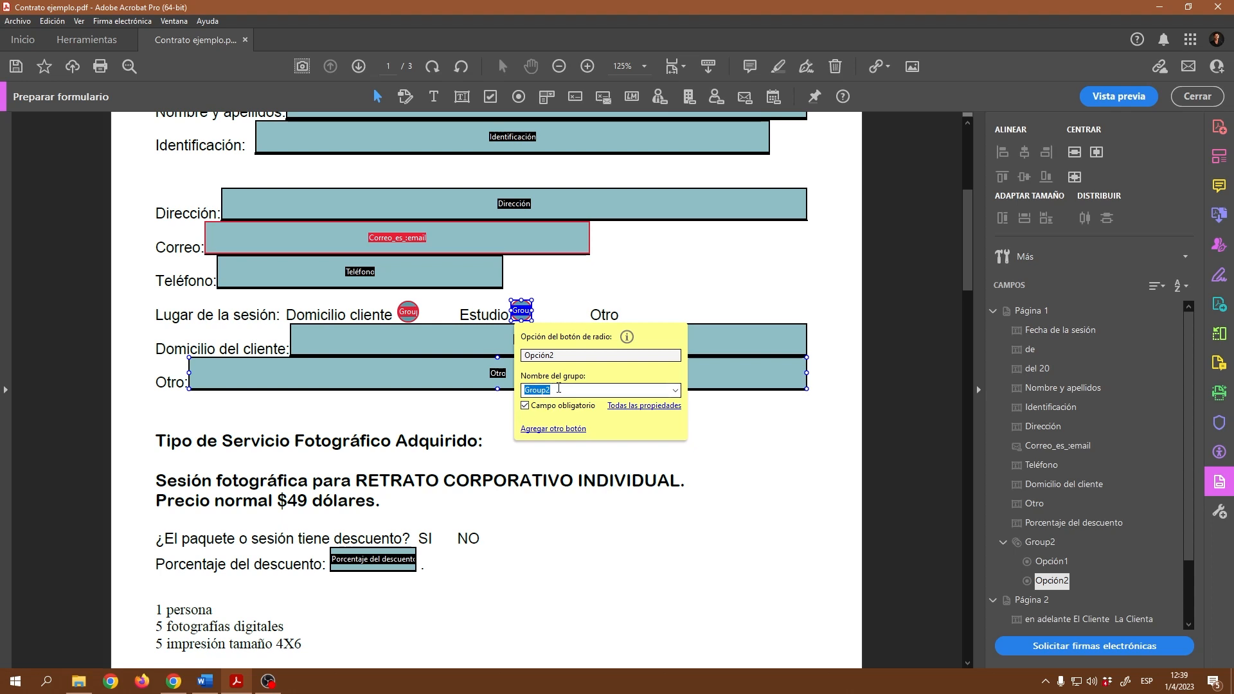
click(567, 430)
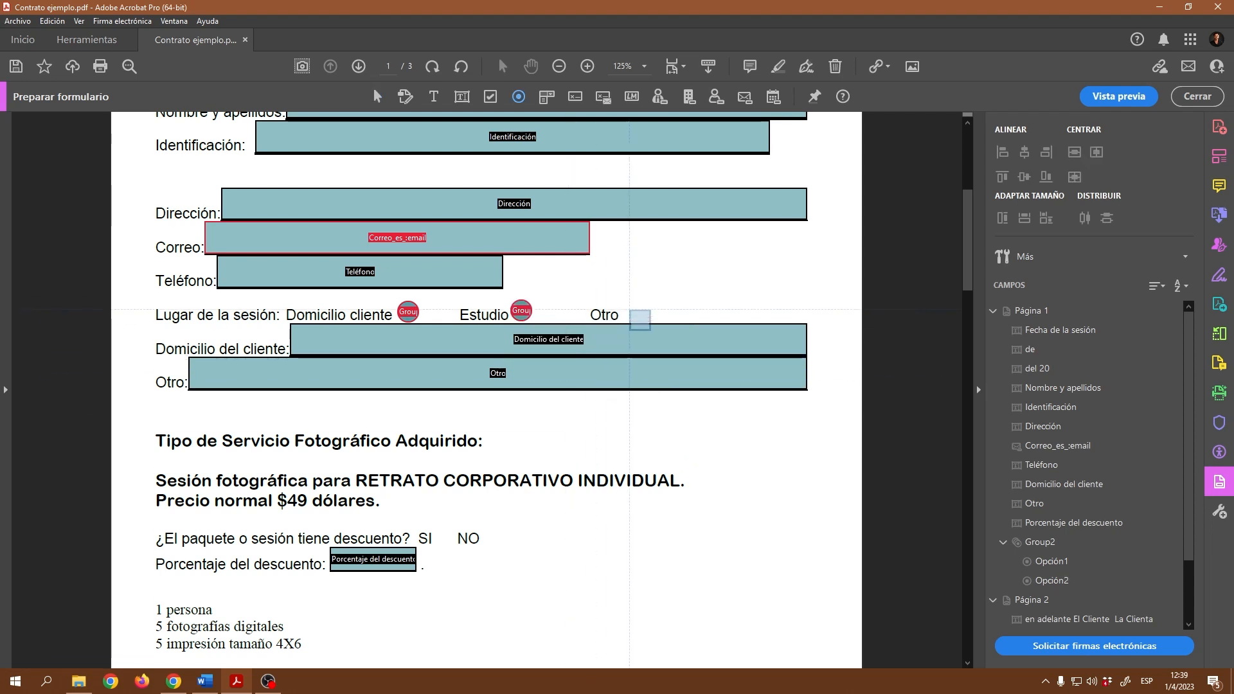
click(633, 313)
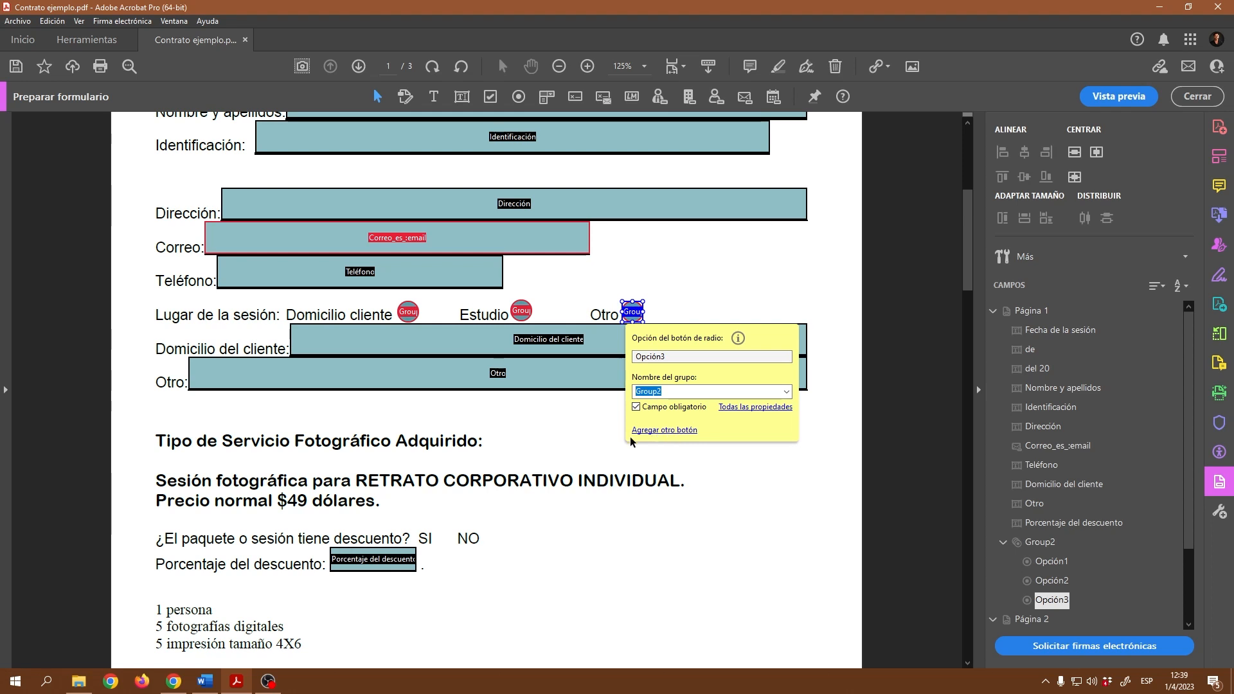
click(596, 426)
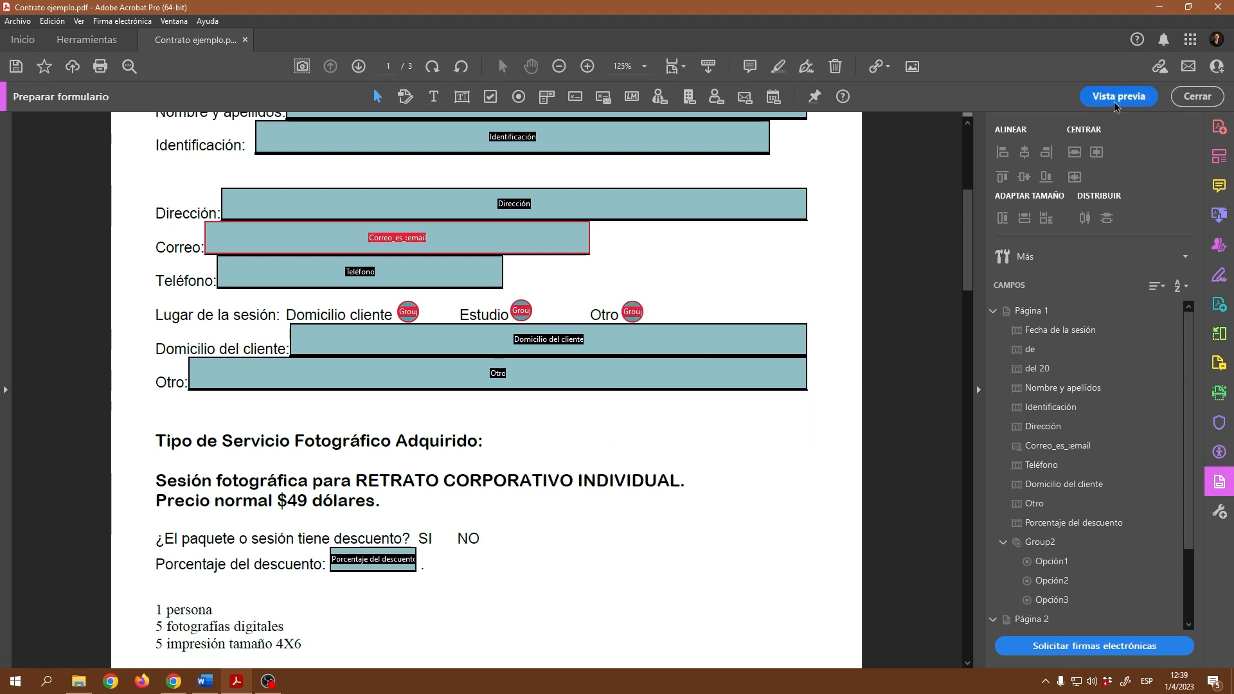
Check the general properties of the Otro and Estudio radio buttons without changing them
click(639, 312)
right_click(633, 315)
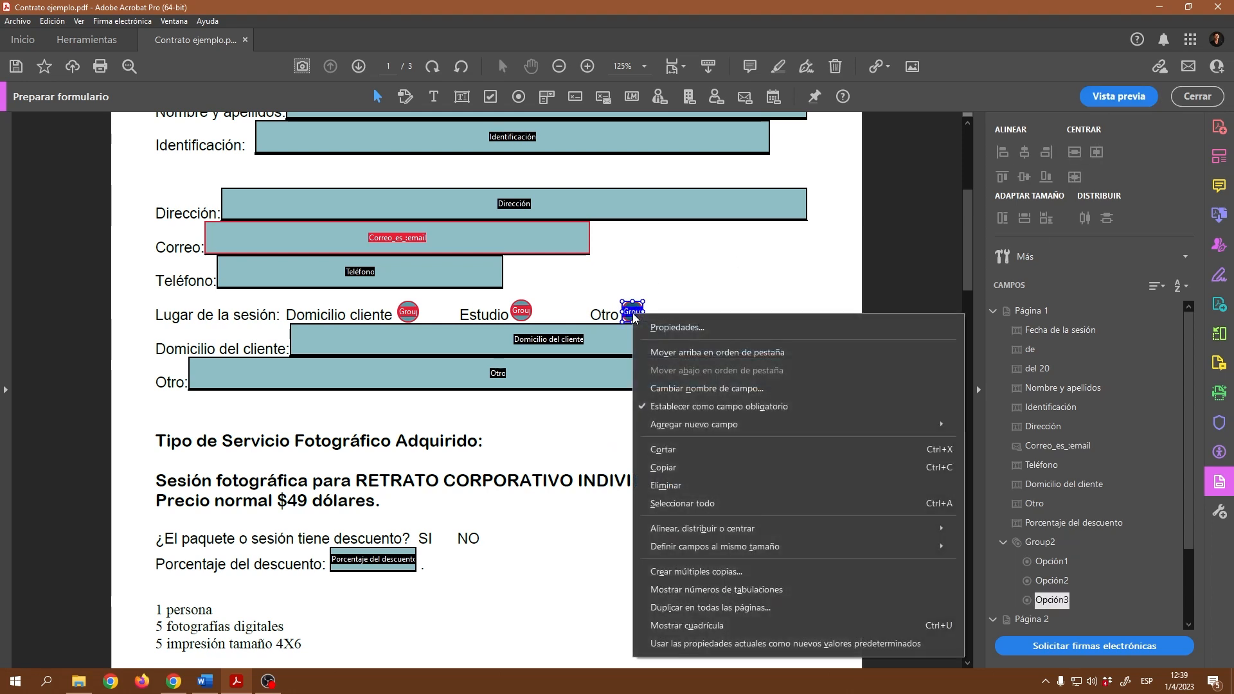
click(659, 324)
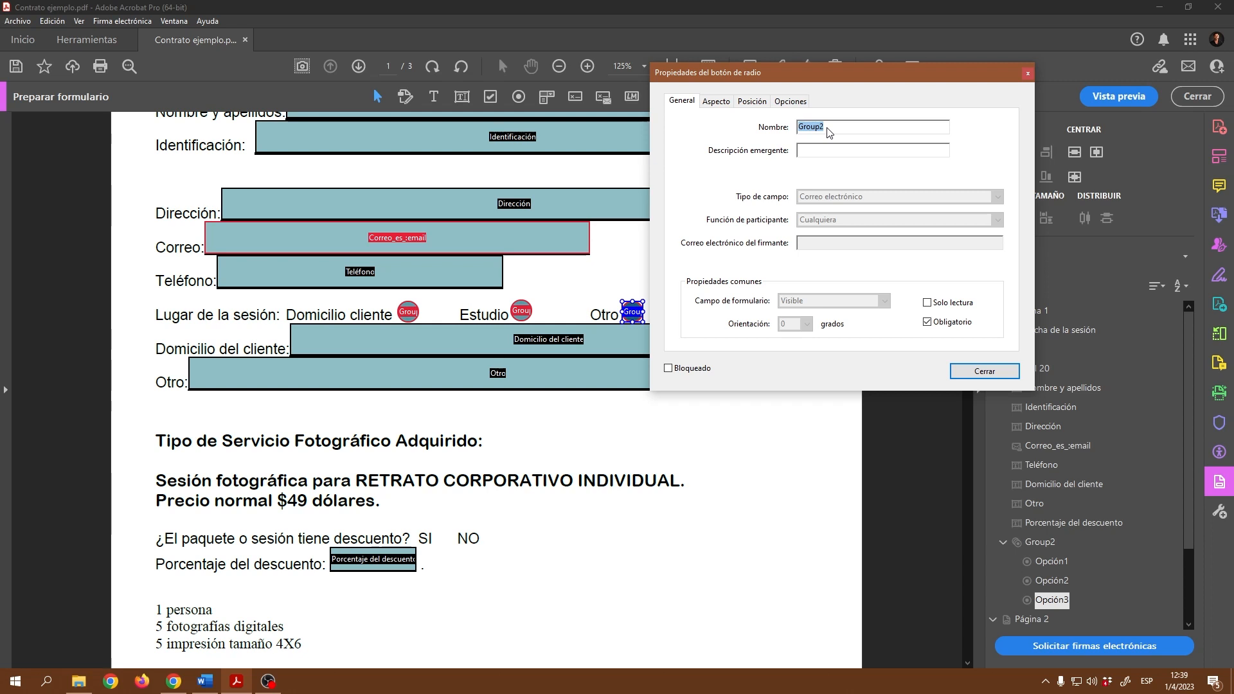
click(984, 371)
right_click(522, 310)
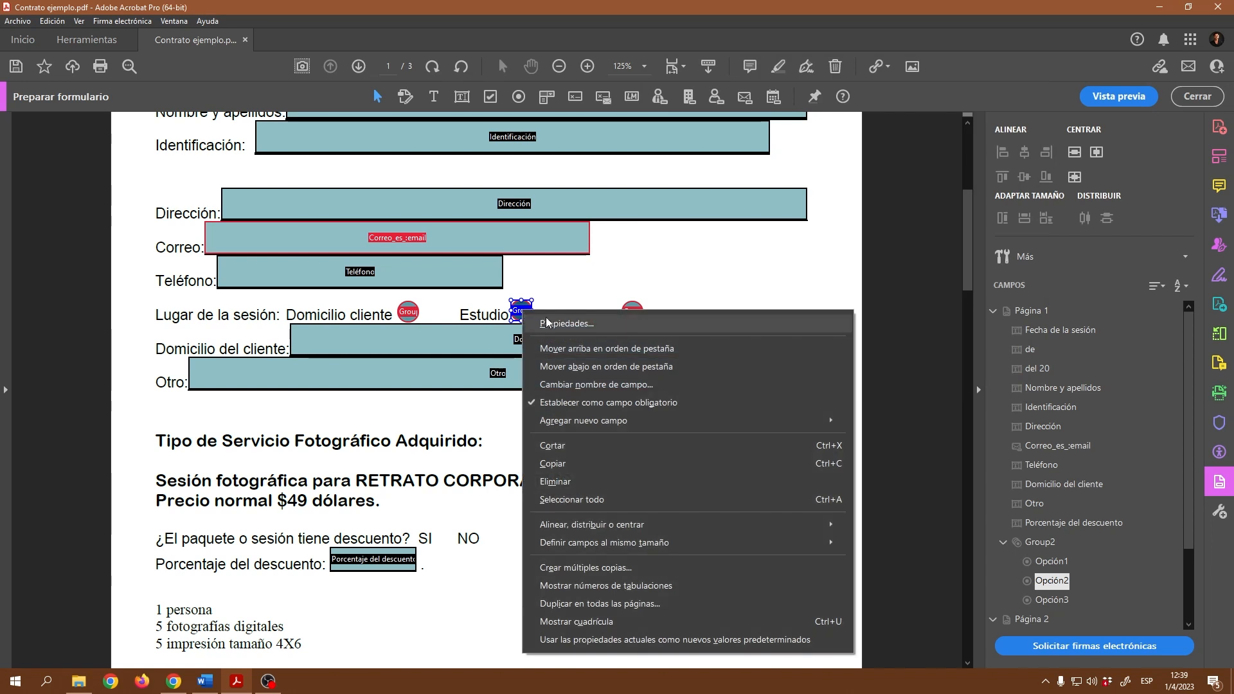
click(554, 324)
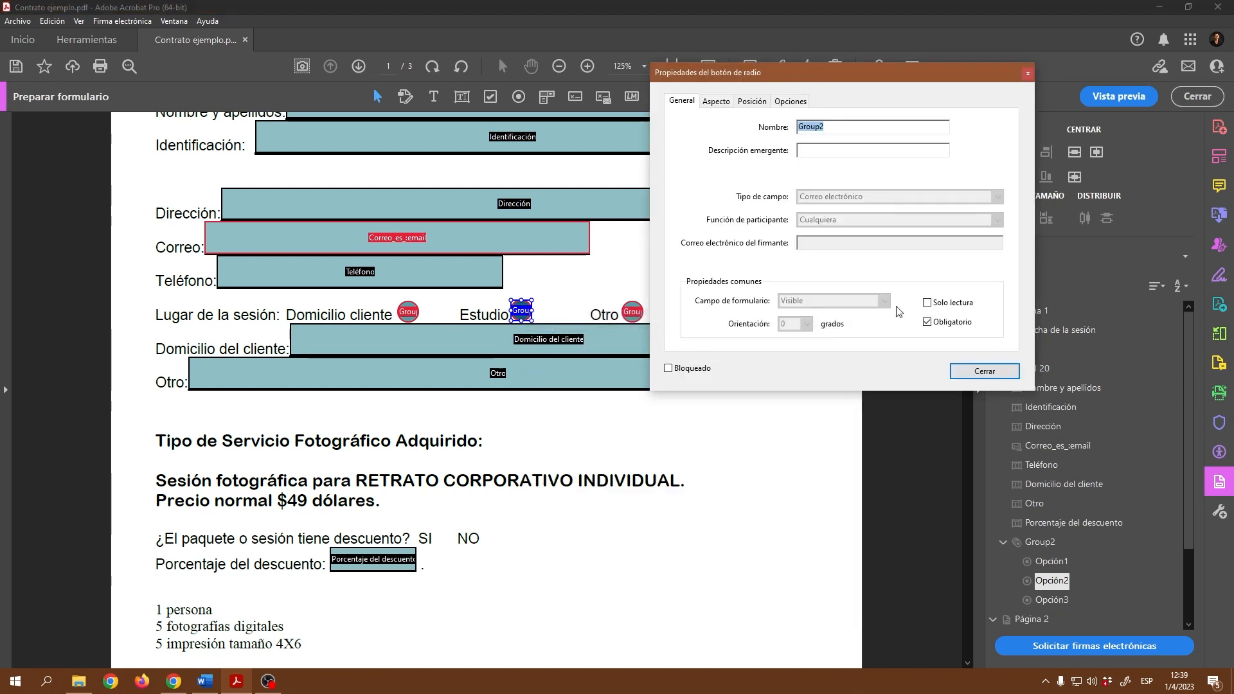
click(984, 371)
Preview the form, test the three Lugar de la sesión radio buttons by selecting each, and return to form editing
click(1111, 97)
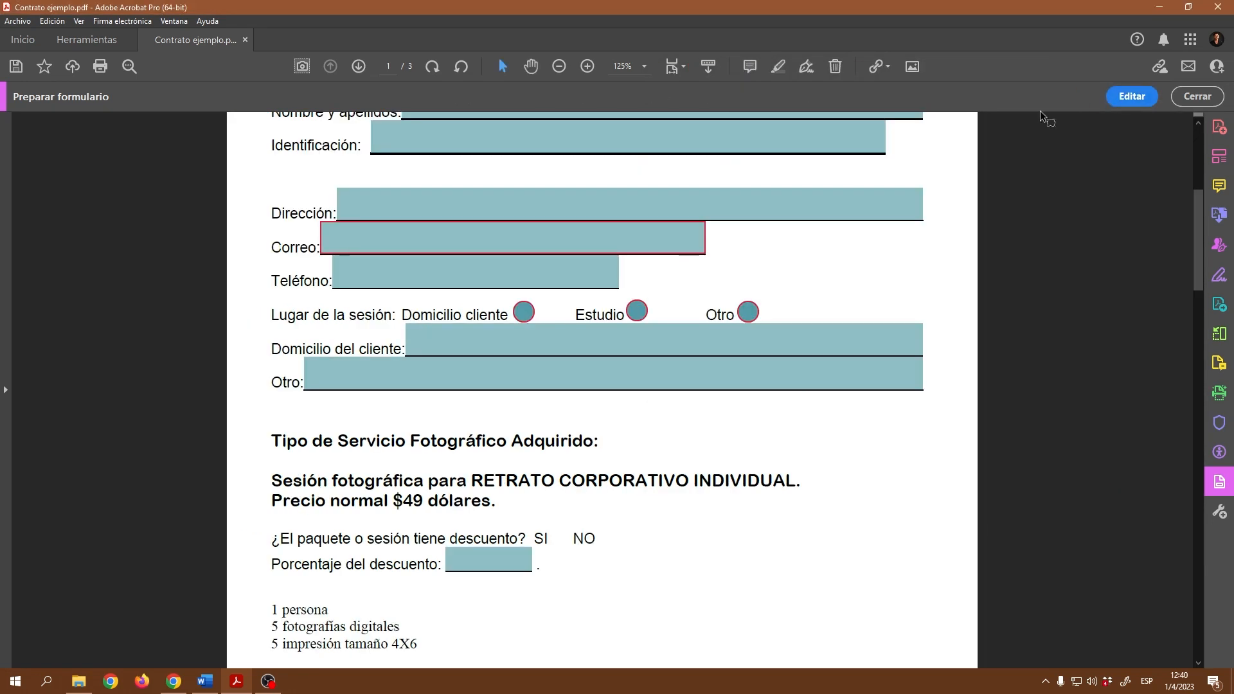
click(748, 313)
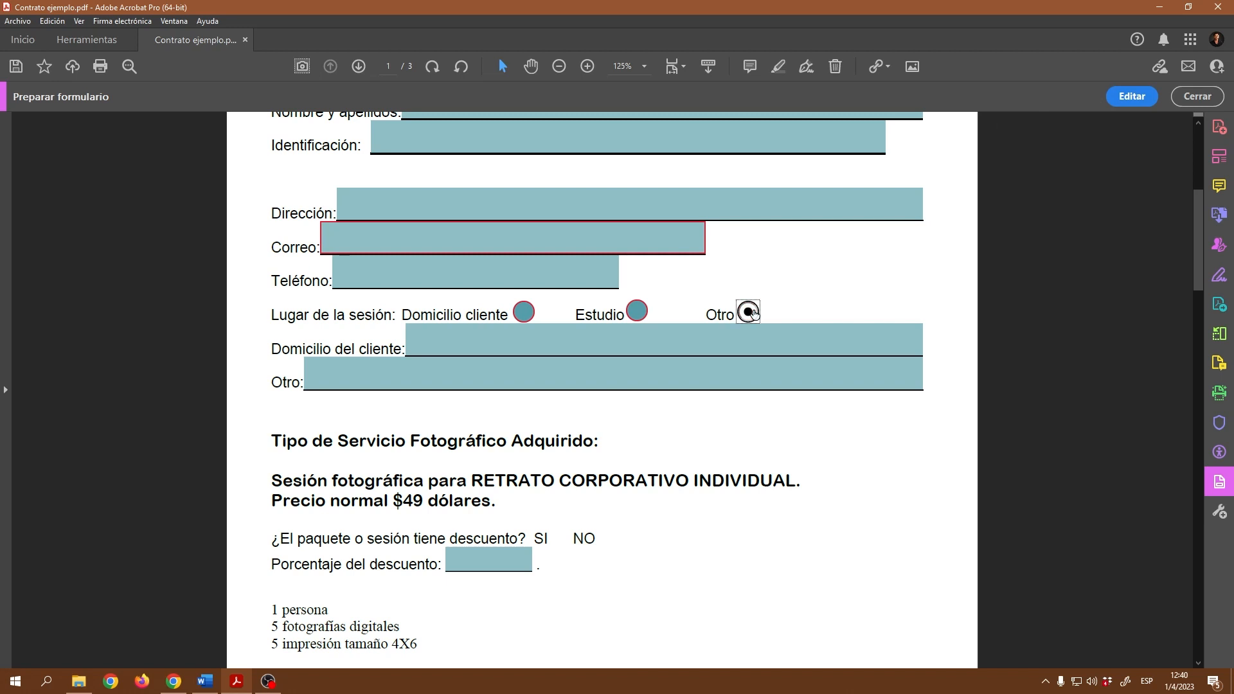
click(637, 311)
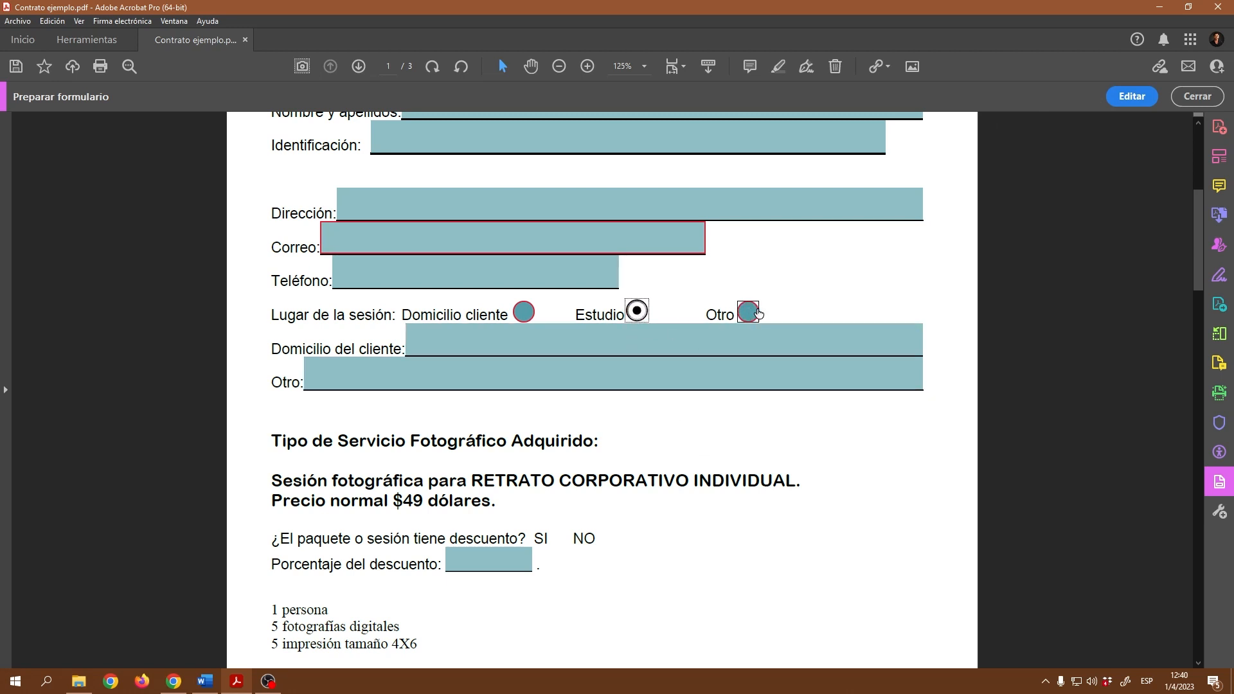
click(523, 312)
click(636, 311)
click(747, 312)
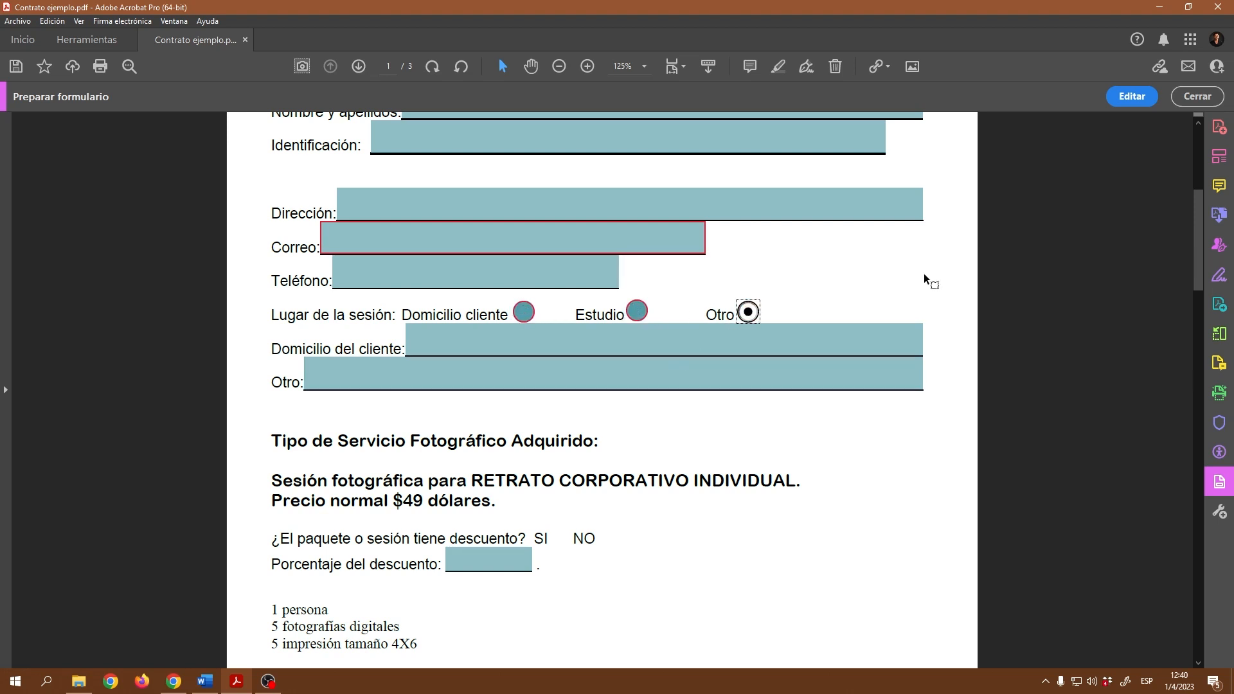
click(1133, 96)
Place a radio button after SI in the discount question, assigning it to Group3 with the option name Opción1
scroll(581, 403, down, 2)
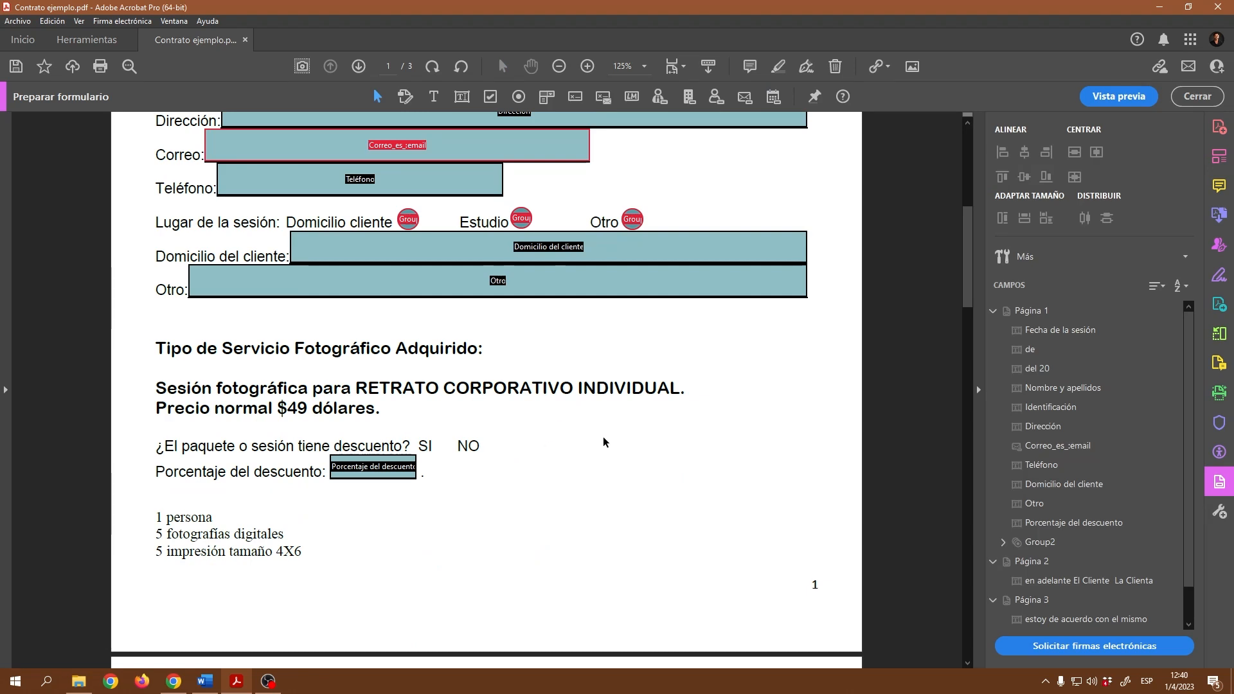
scroll(554, 466, up, 2)
click(547, 113)
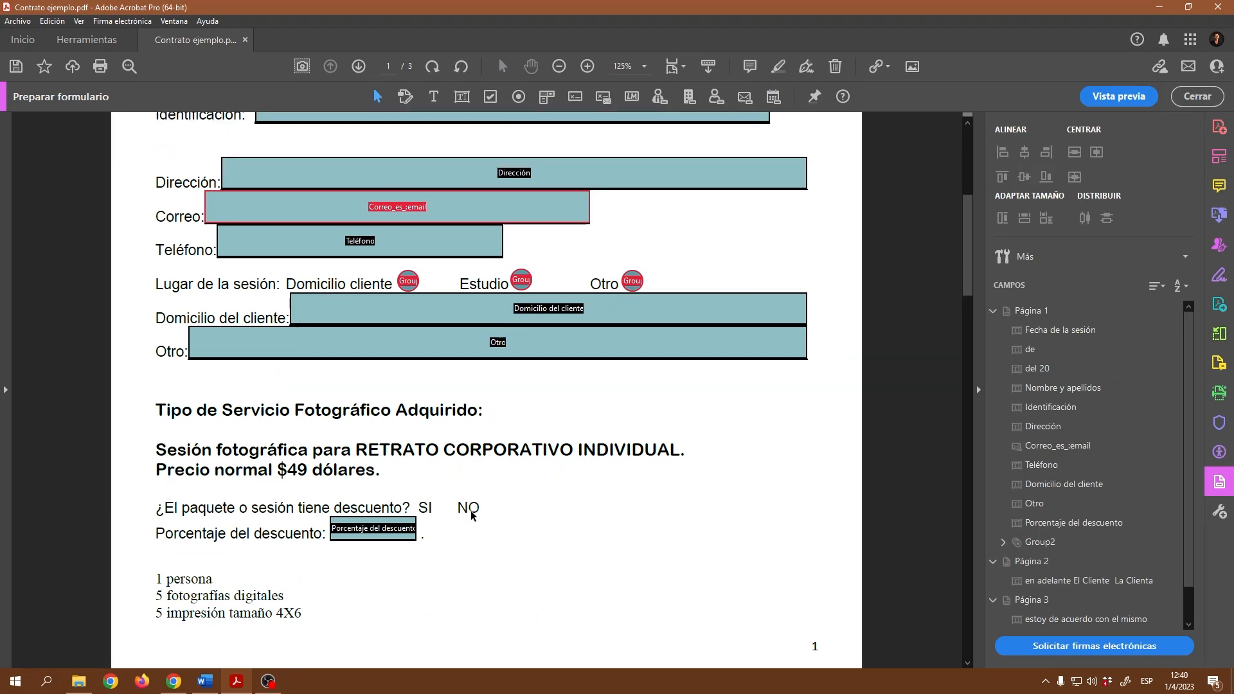
click(525, 118)
click(518, 97)
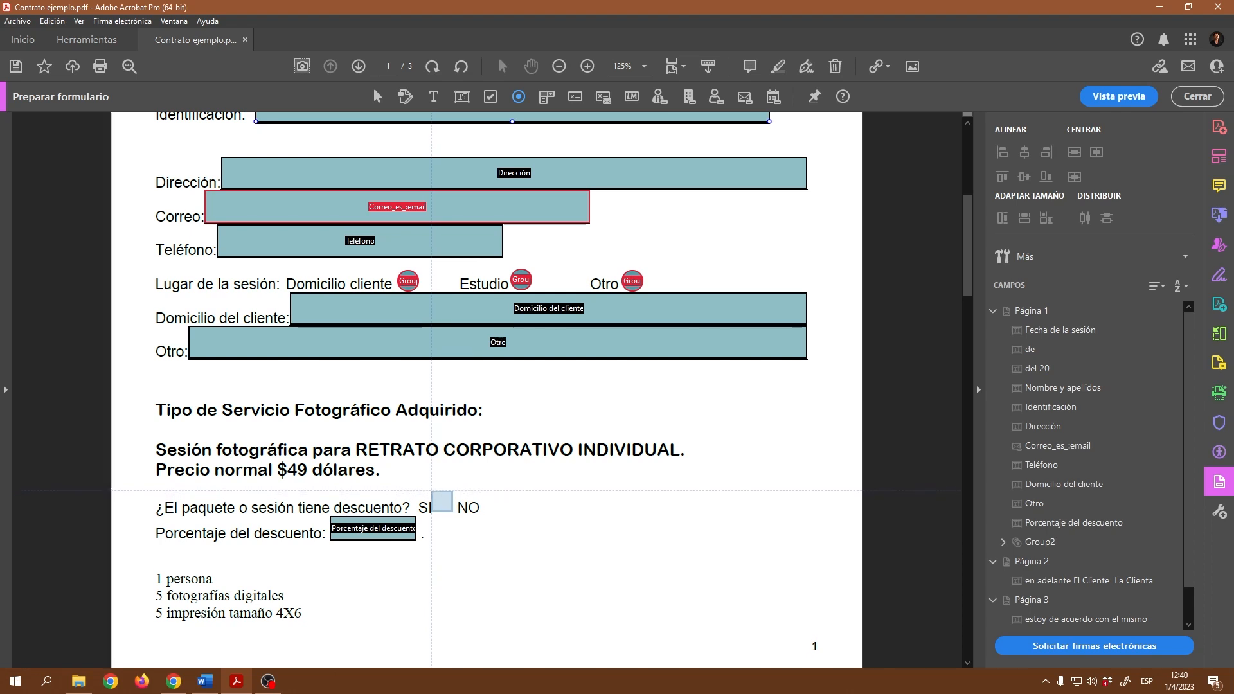
click(443, 507)
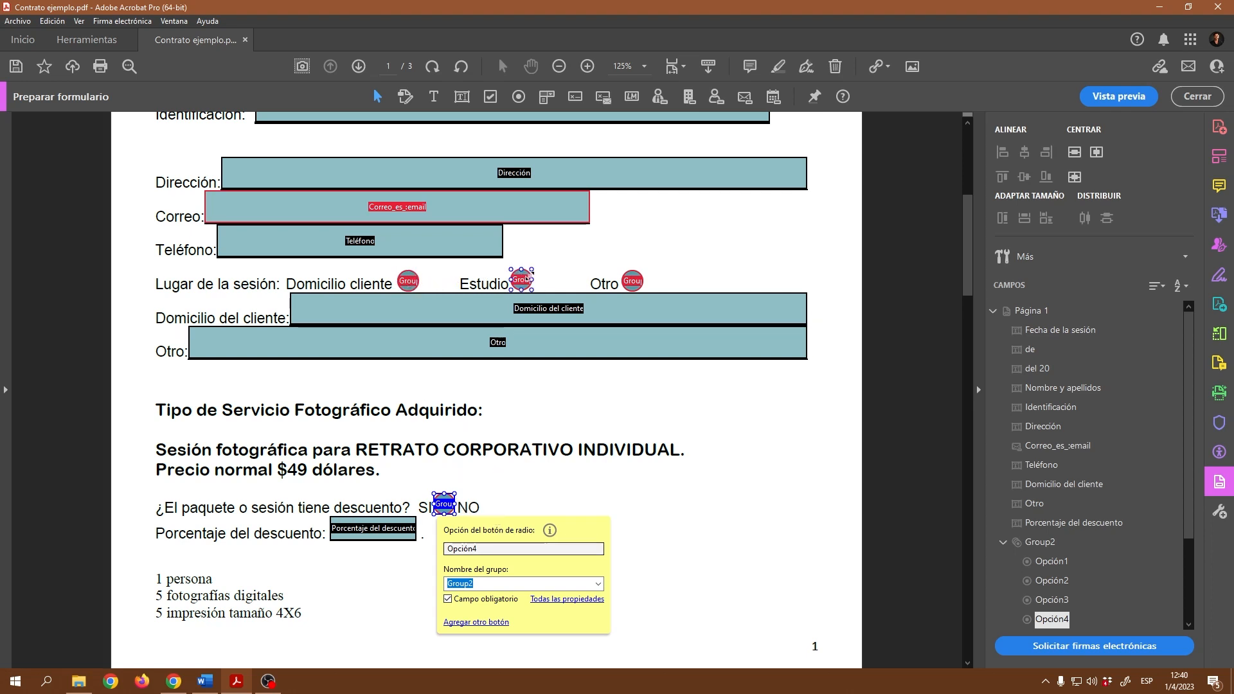
click(482, 585)
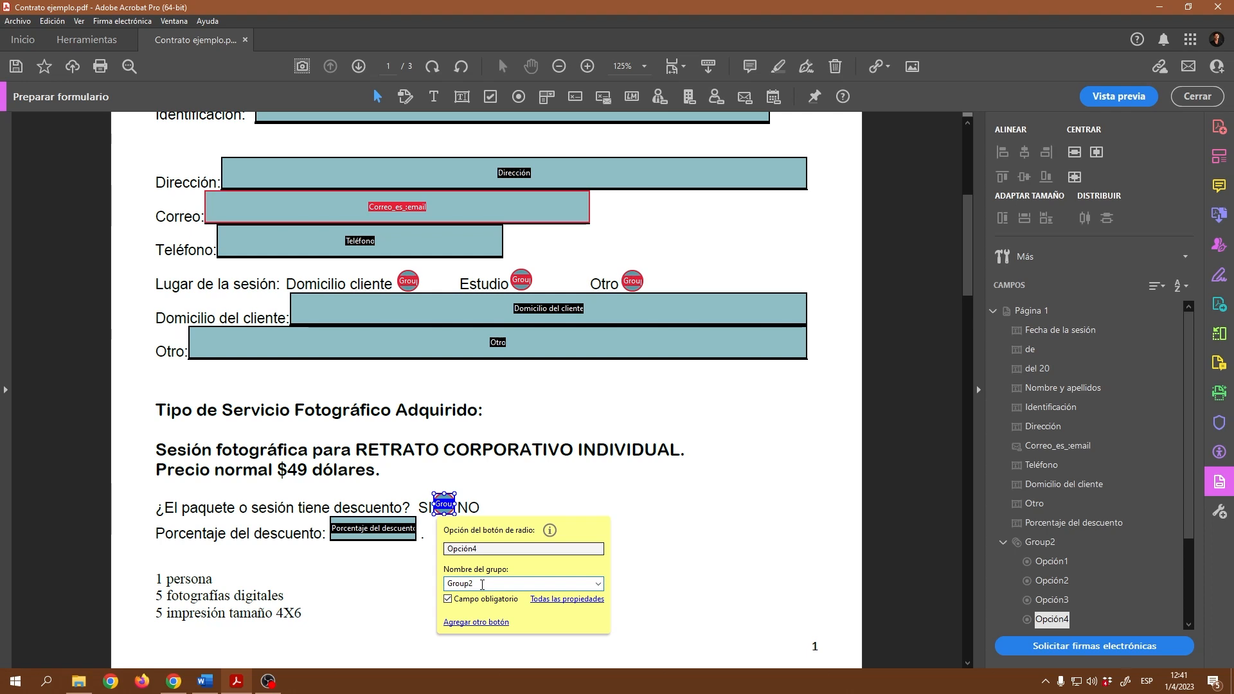
click(484, 550)
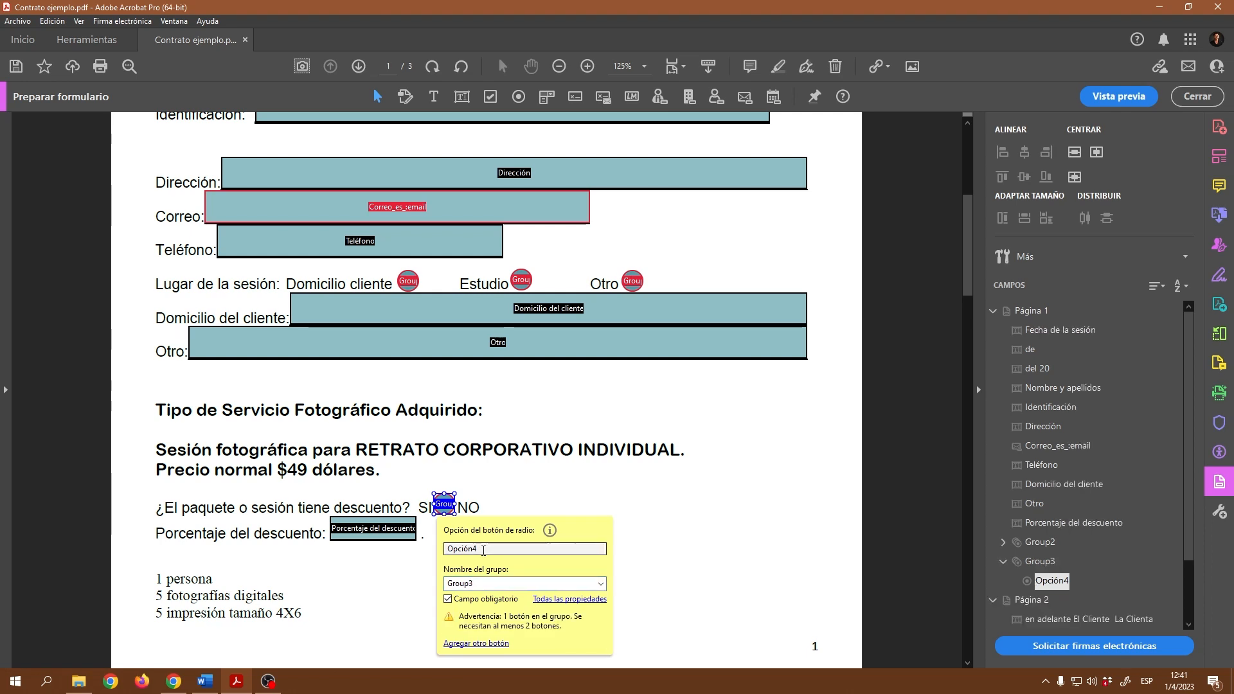
key(BackSpace)
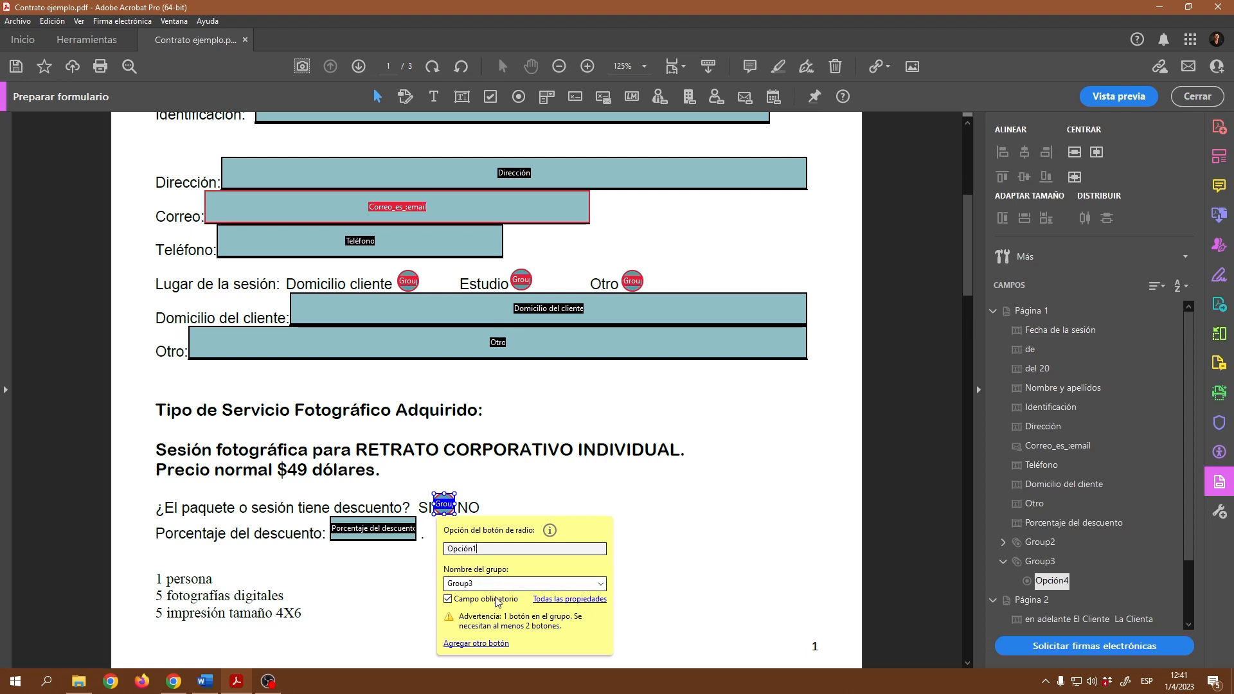
Add a second radio button to Group3 after NO in the discount question
click(484, 643)
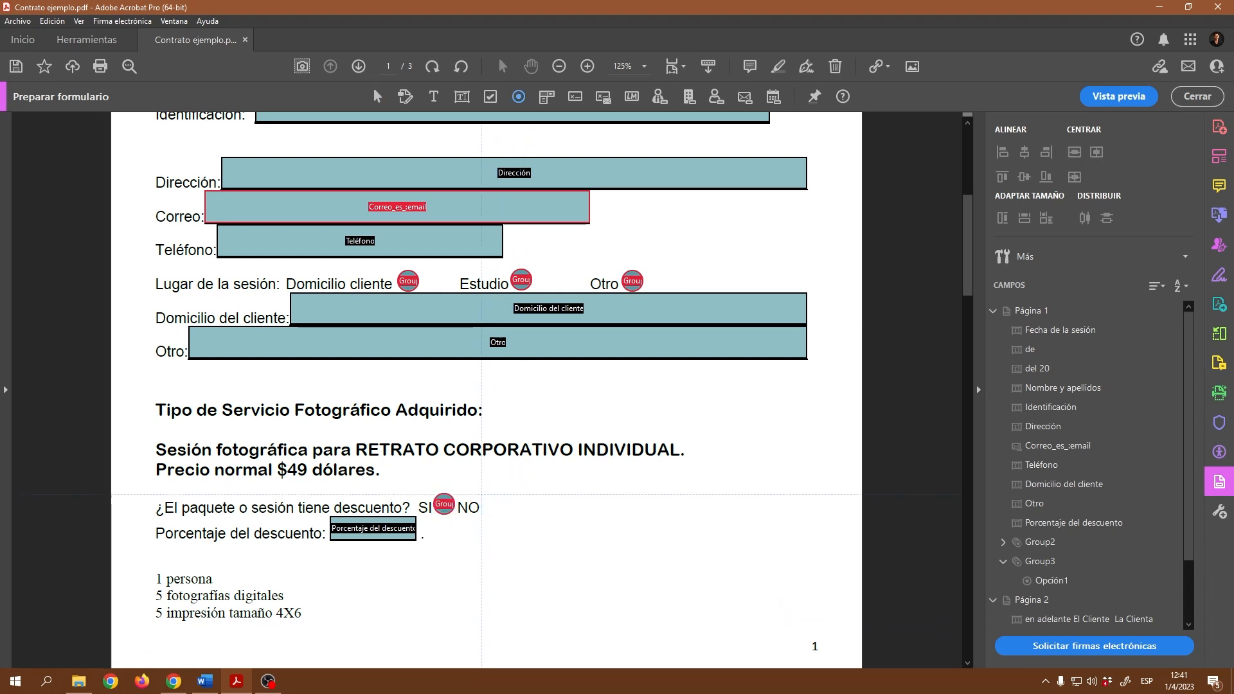
click(492, 506)
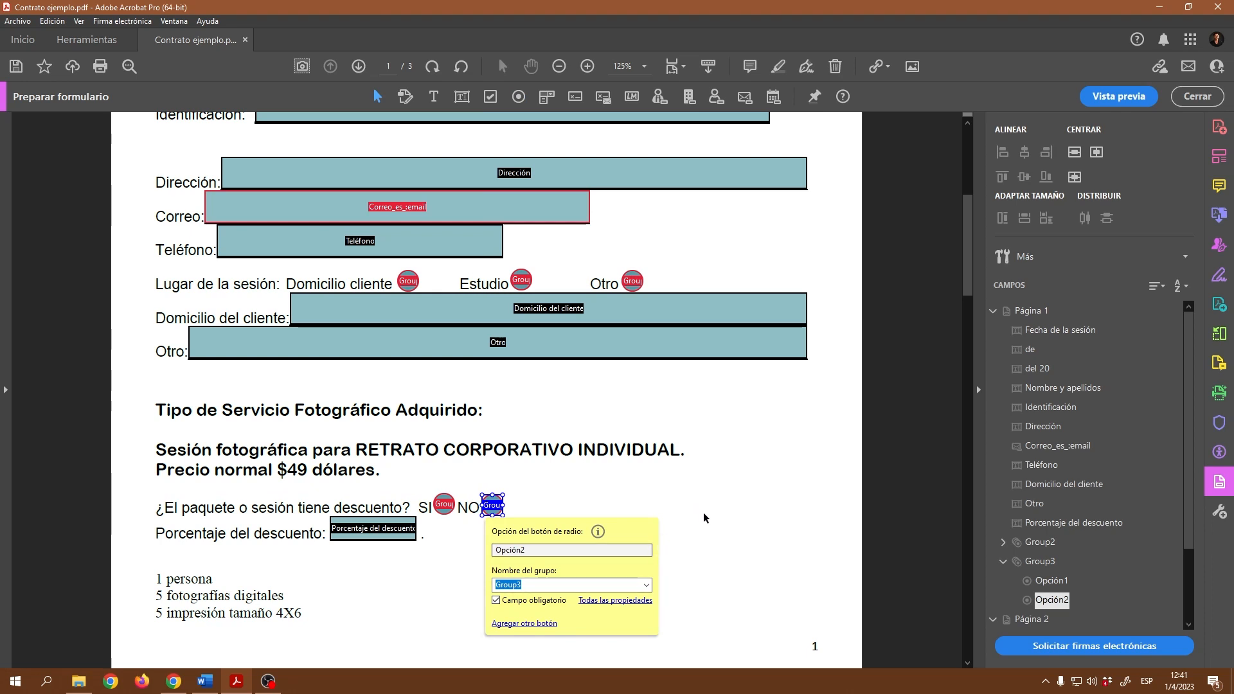
click(705, 537)
Preview the form and test both radio groups by selecting Estudio, then NO and SI in the discount question
click(1122, 97)
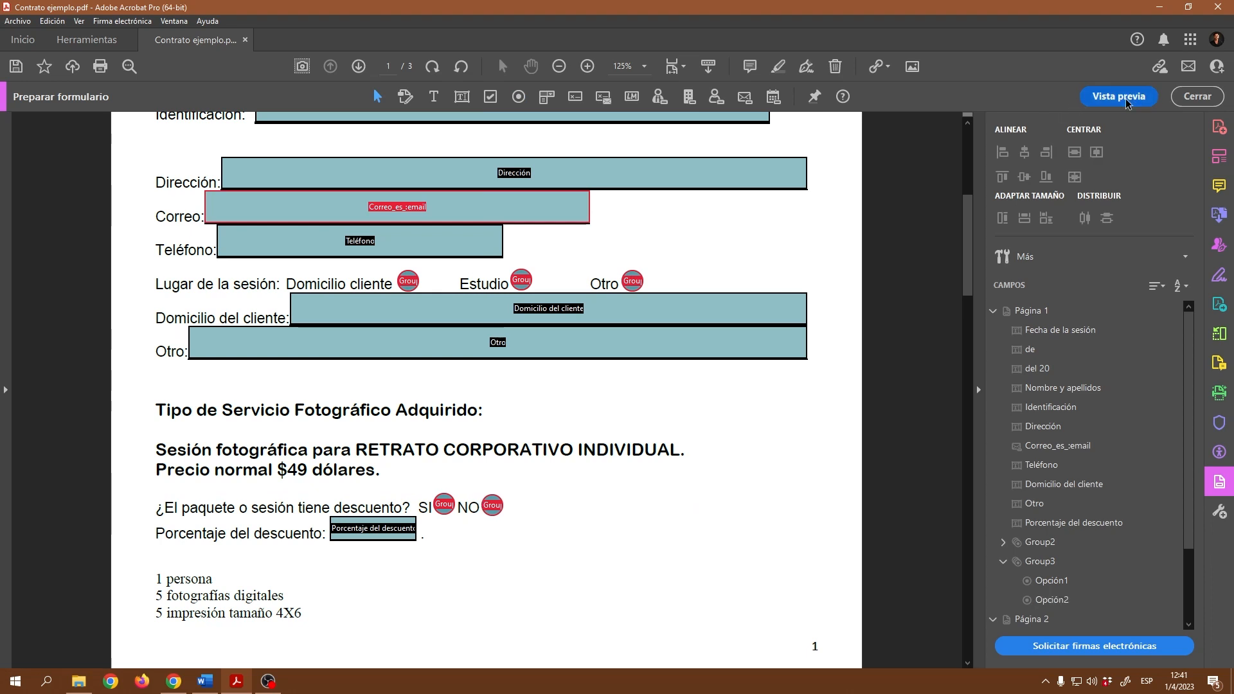
click(636, 280)
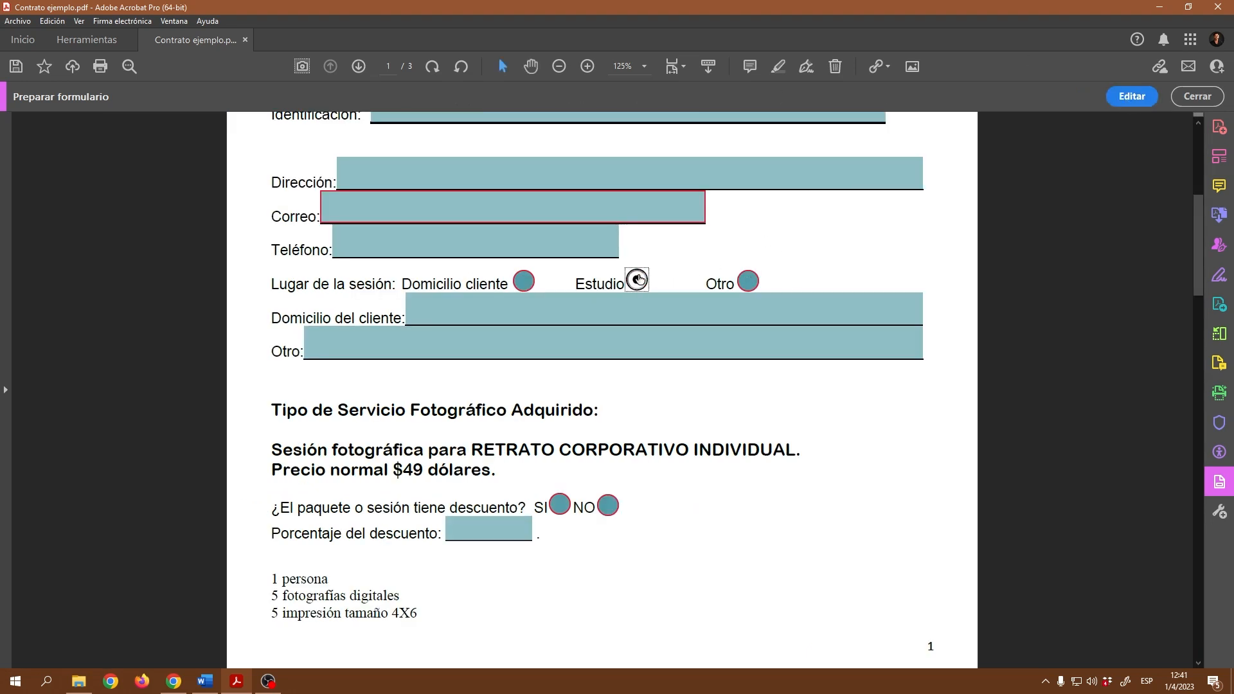
click(608, 506)
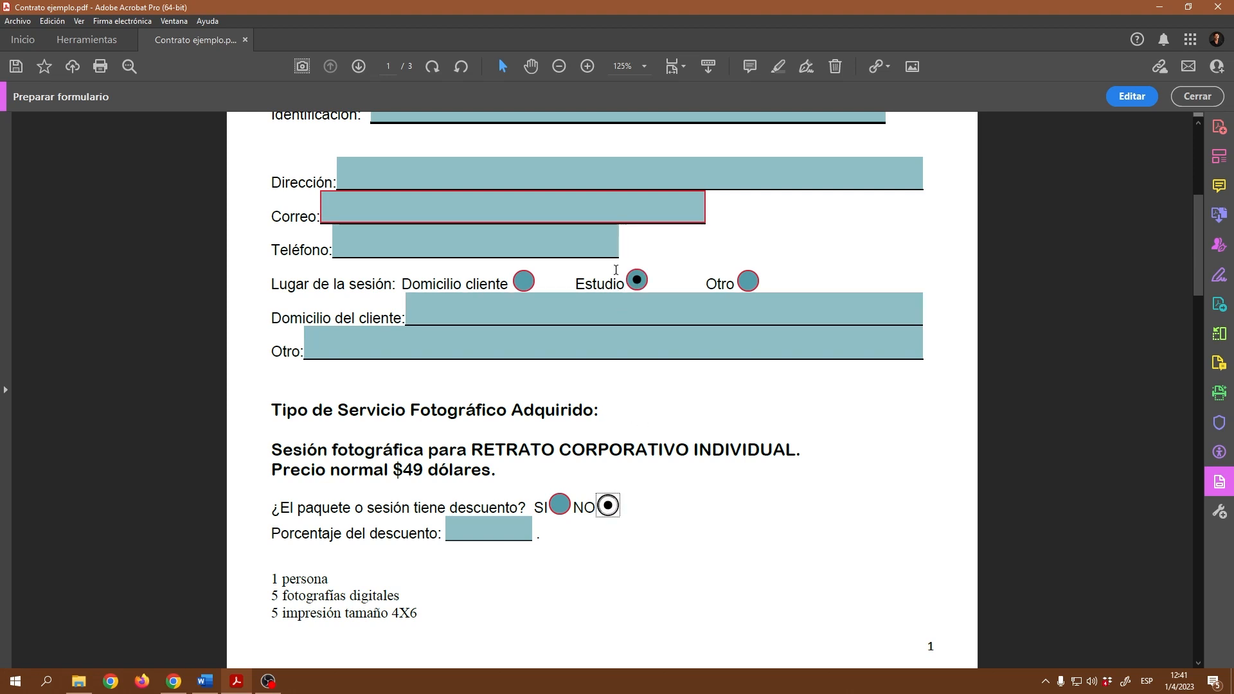
click(561, 506)
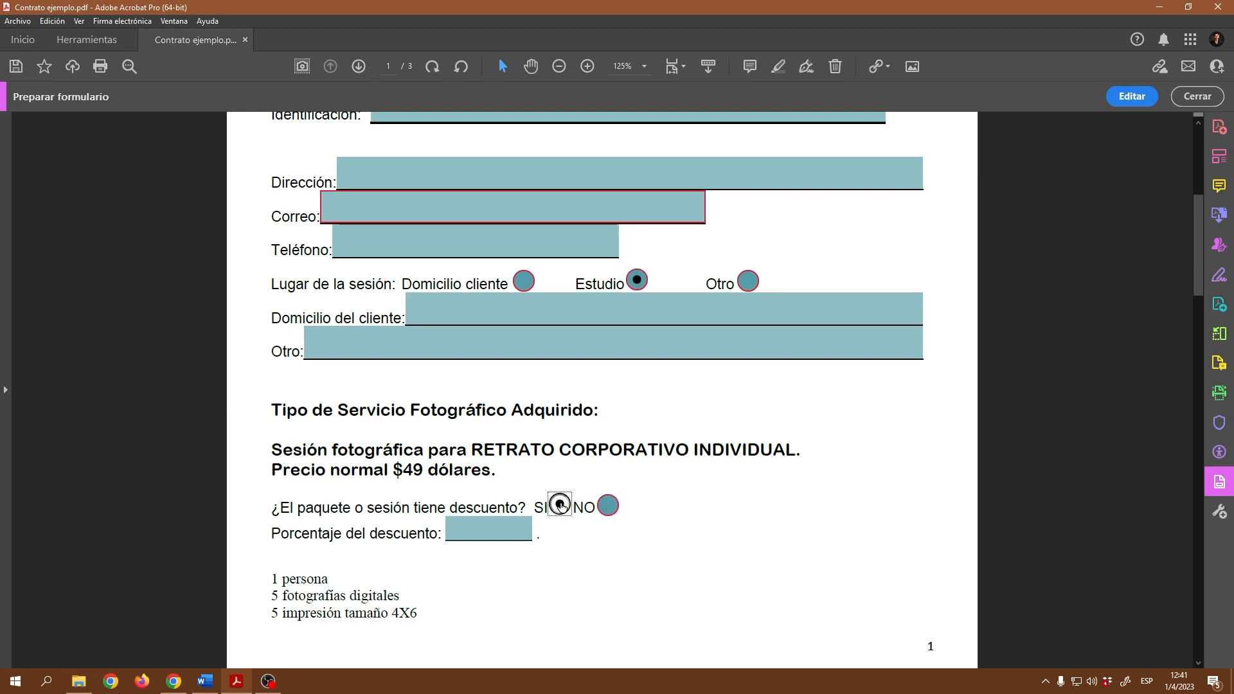
Test the Otro option for Lugar de la sesión in the preview and return to form editing
click(747, 281)
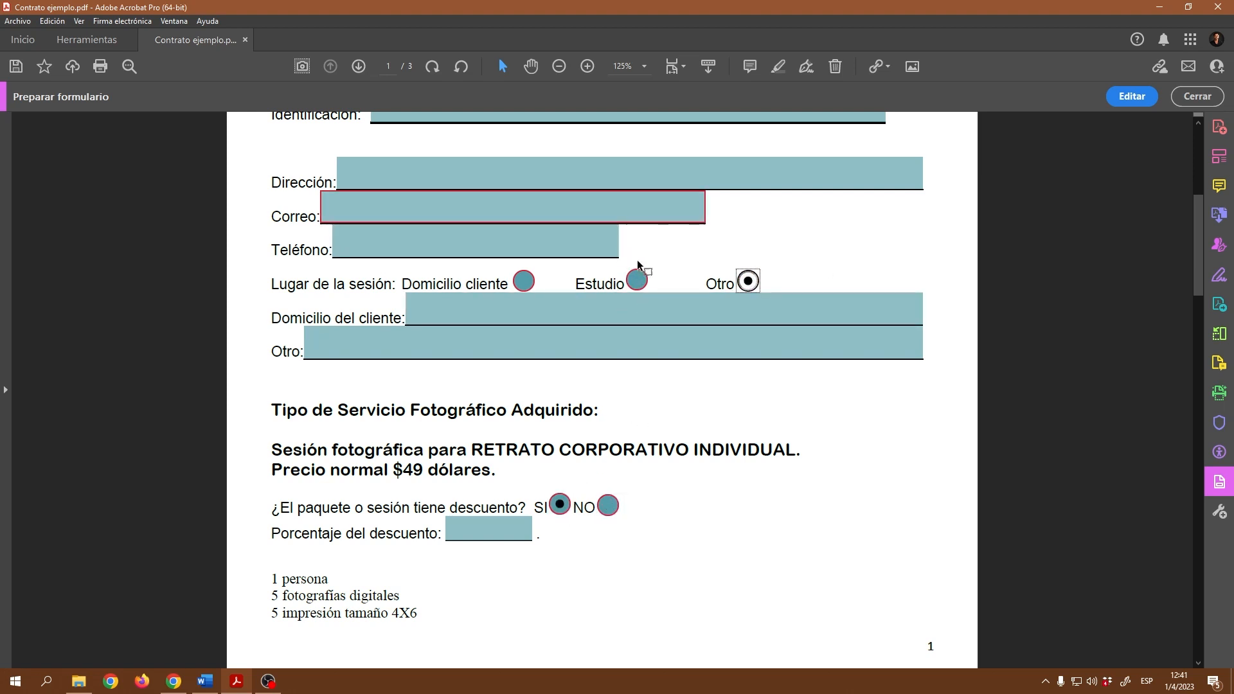
click(1130, 96)
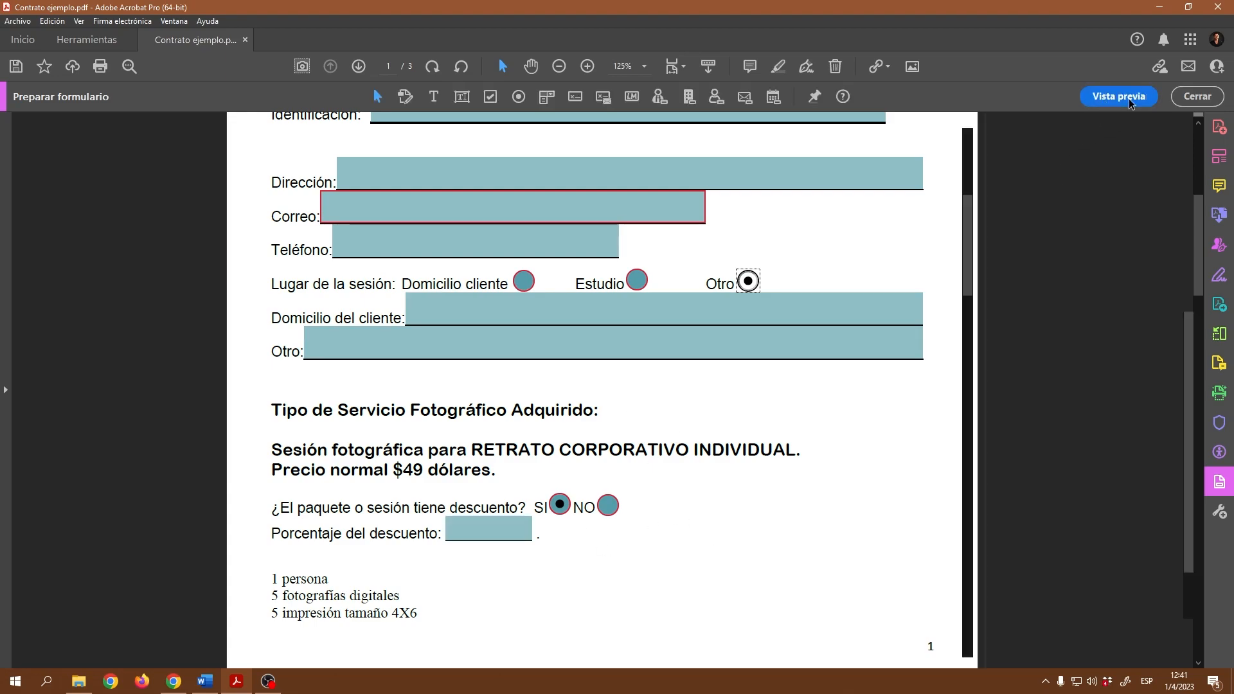
Move the text field on page 3 up, off the acceptance box beside "He leído y entendido"
scroll(643, 450, down, 3)
scroll(641, 466, down, 10)
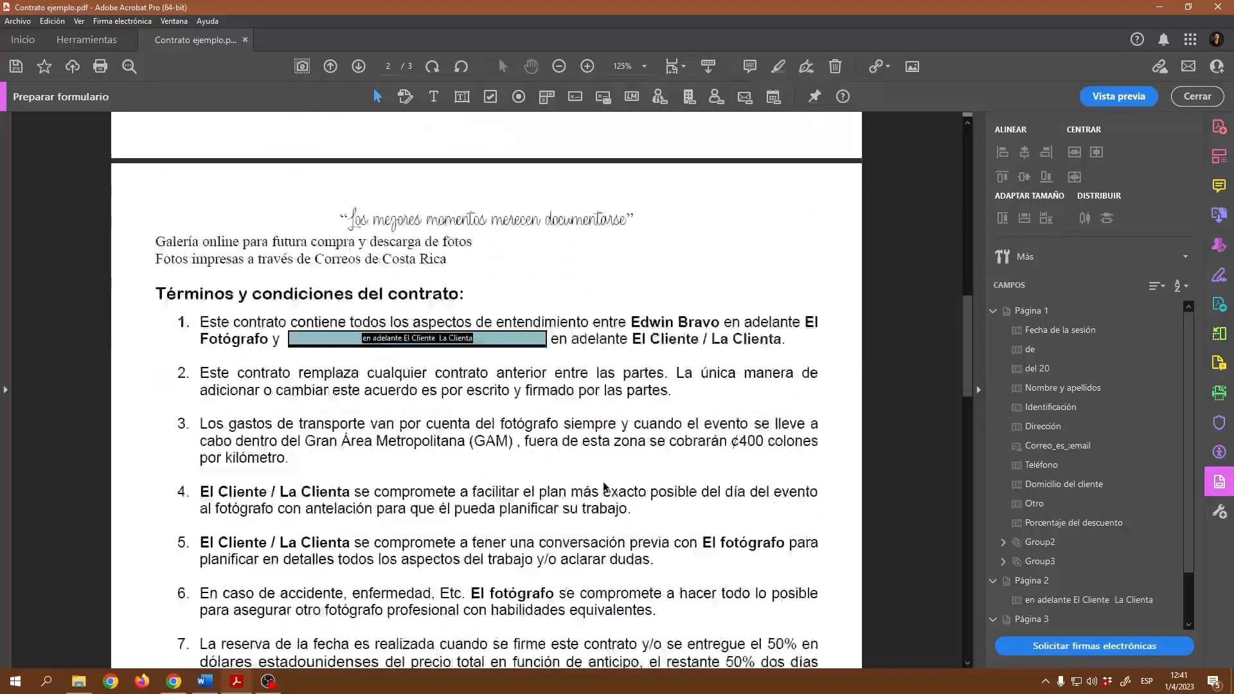
scroll(613, 522, down, 12)
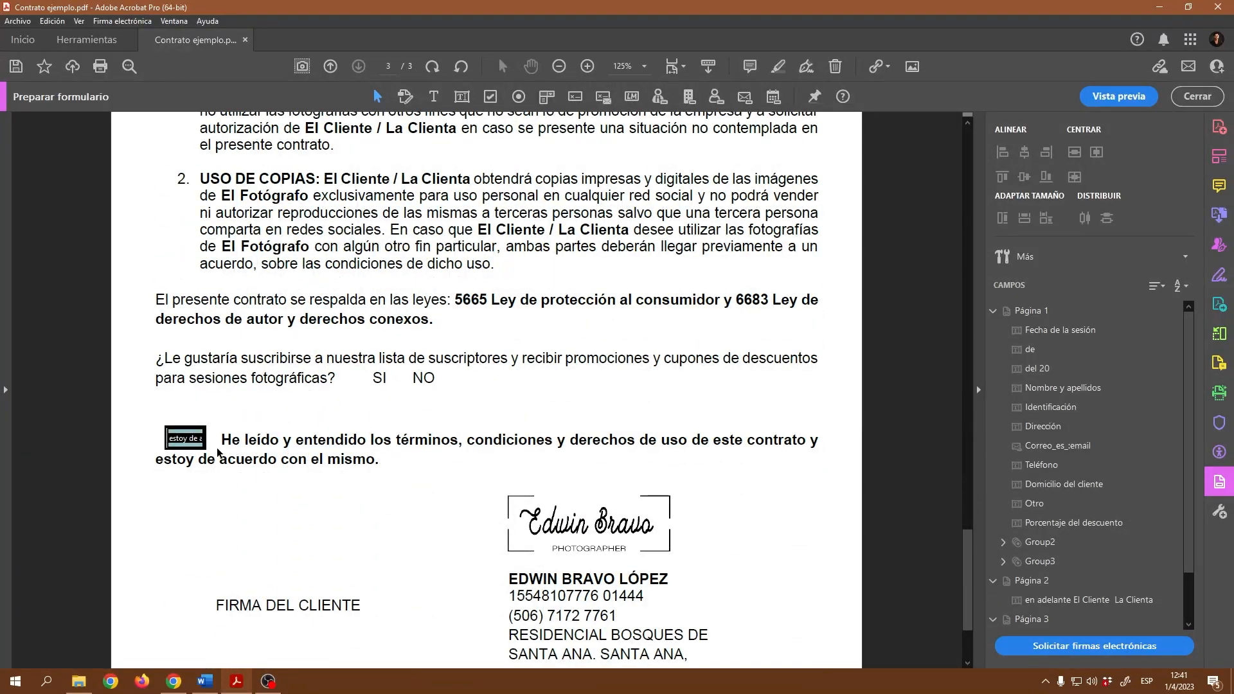
click(198, 442)
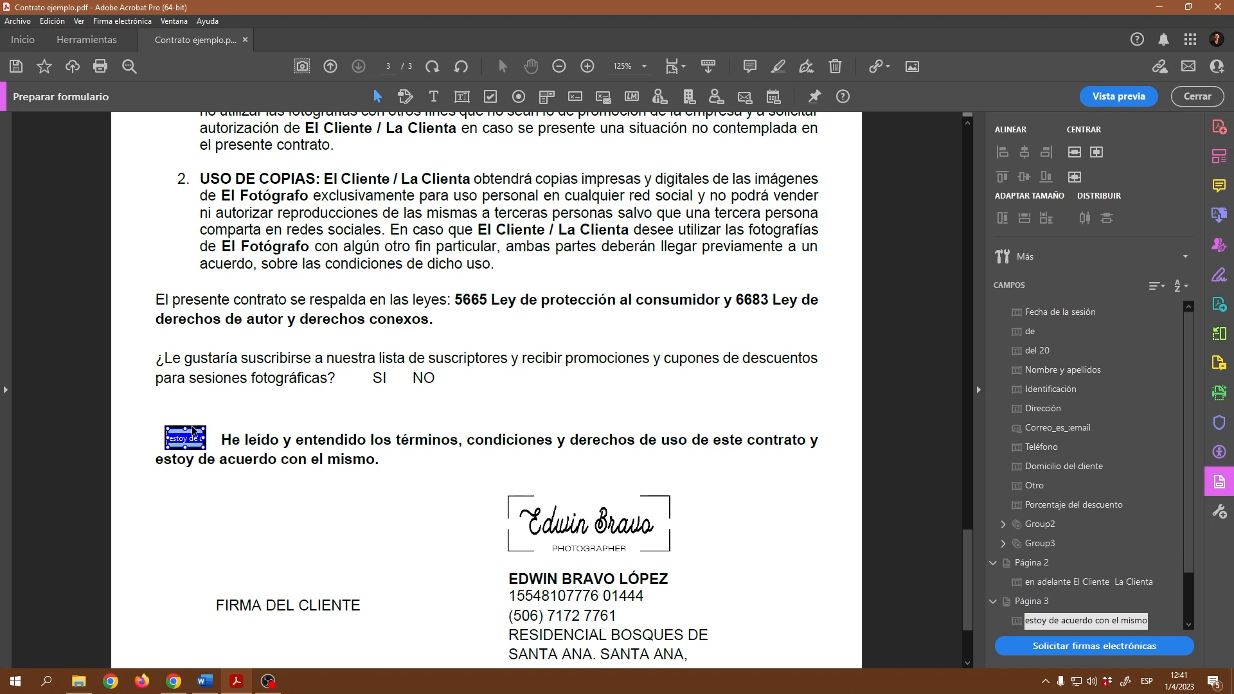
drag(193, 432, 192, 403)
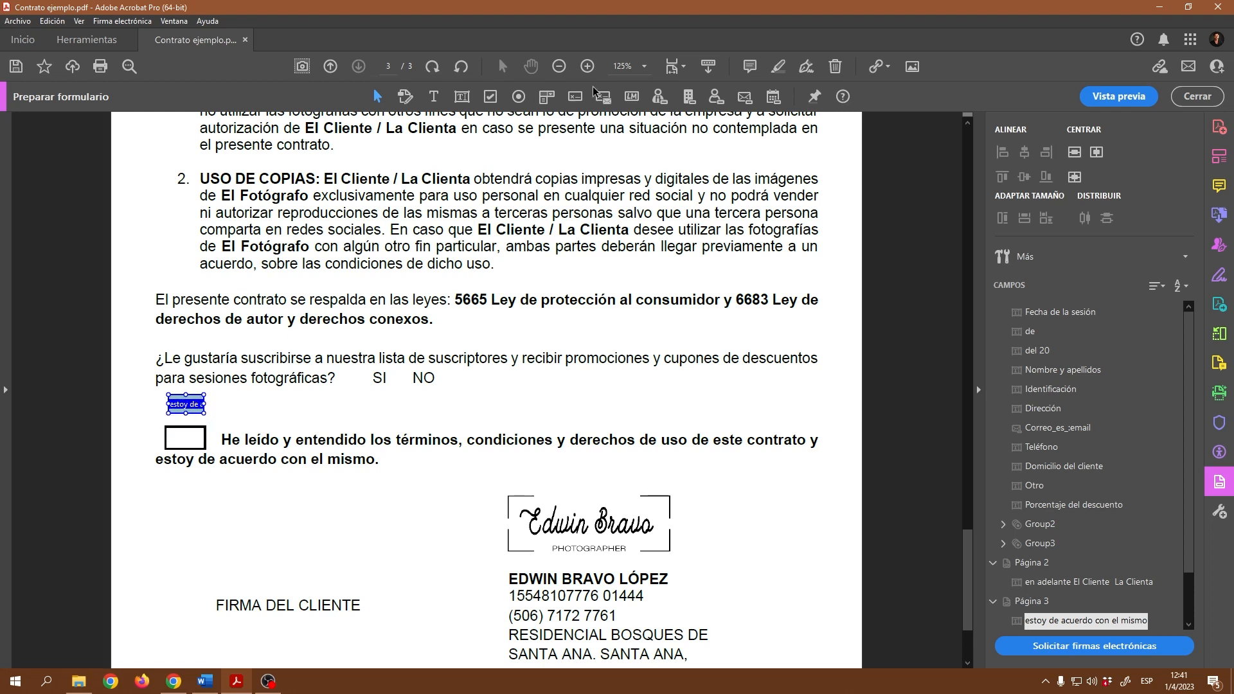
Place a check box field over the acceptance box, widen it to fill the box, and delete the displaced text field
click(491, 97)
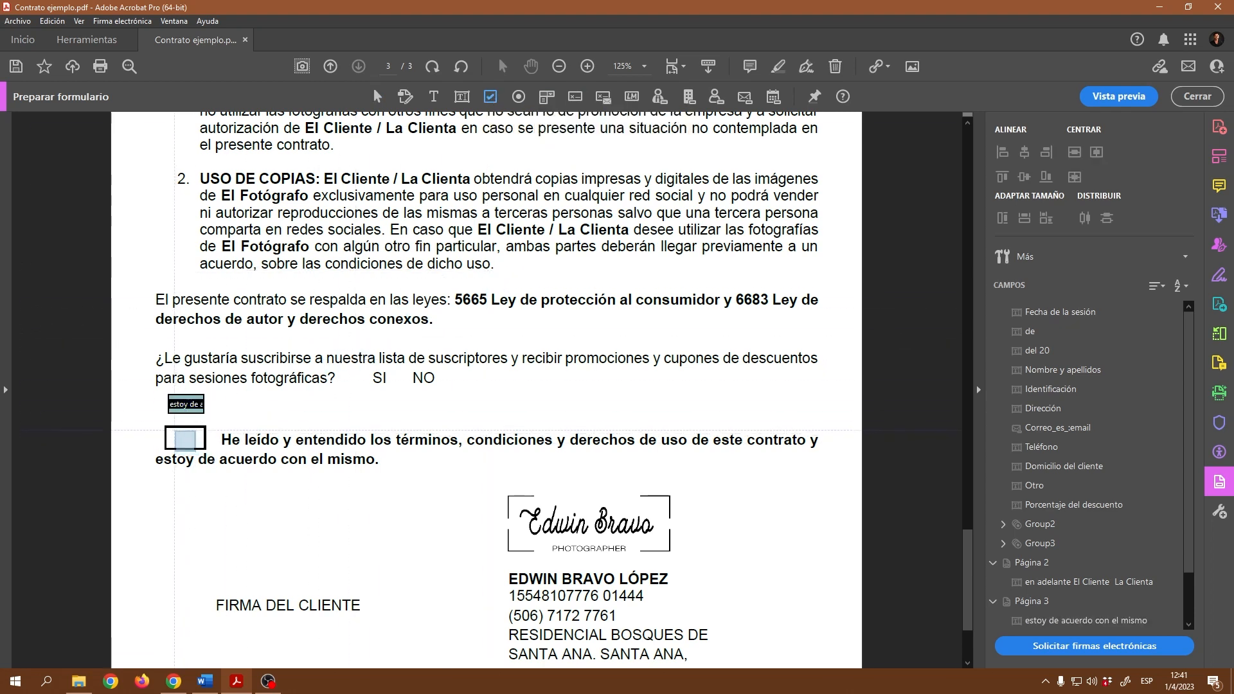
click(178, 437)
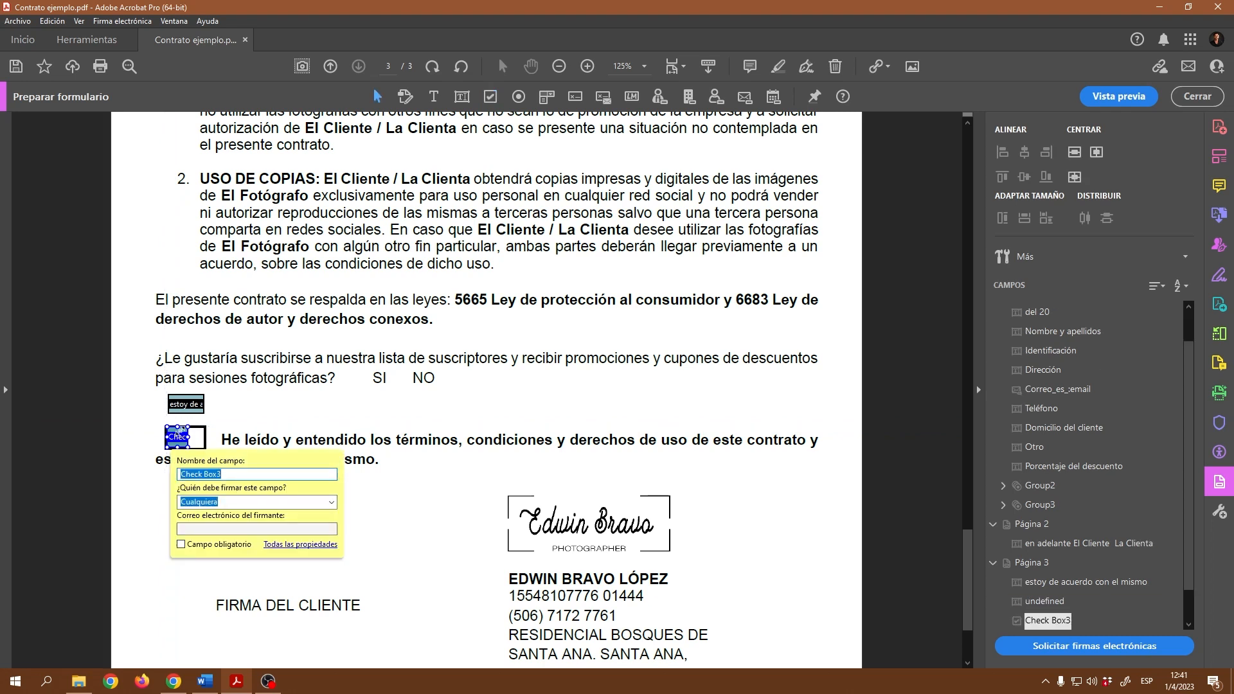
drag(188, 438, 207, 438)
click(187, 442)
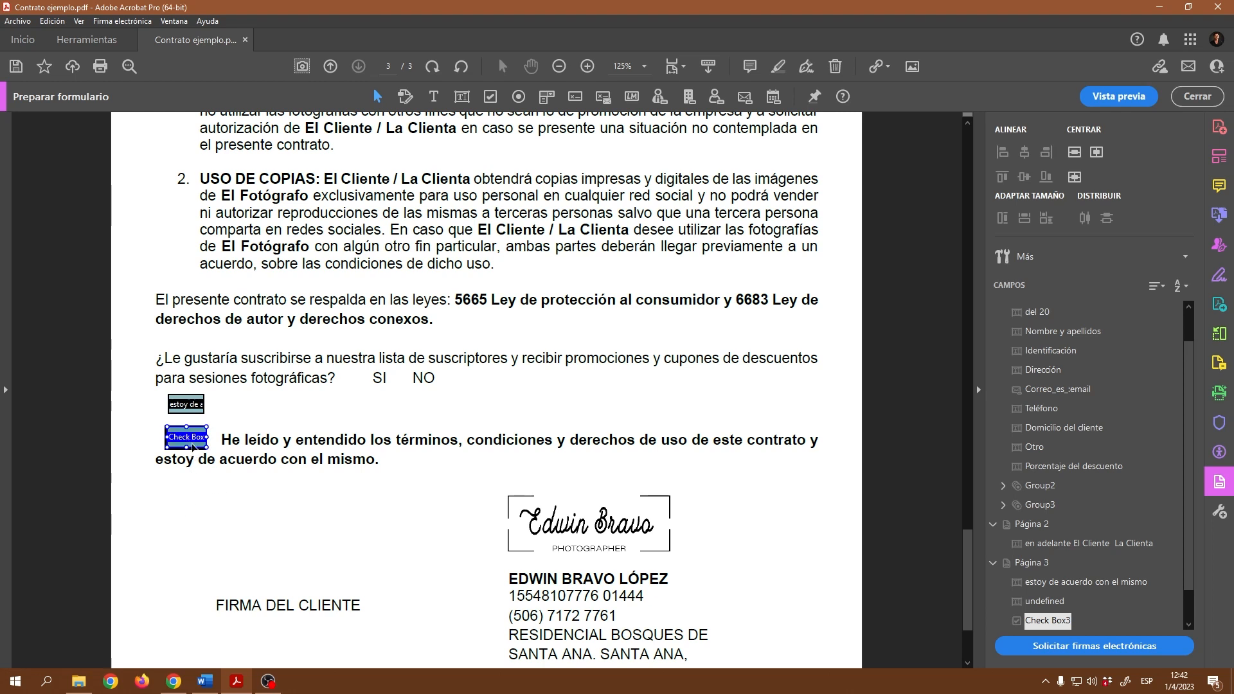
click(191, 408)
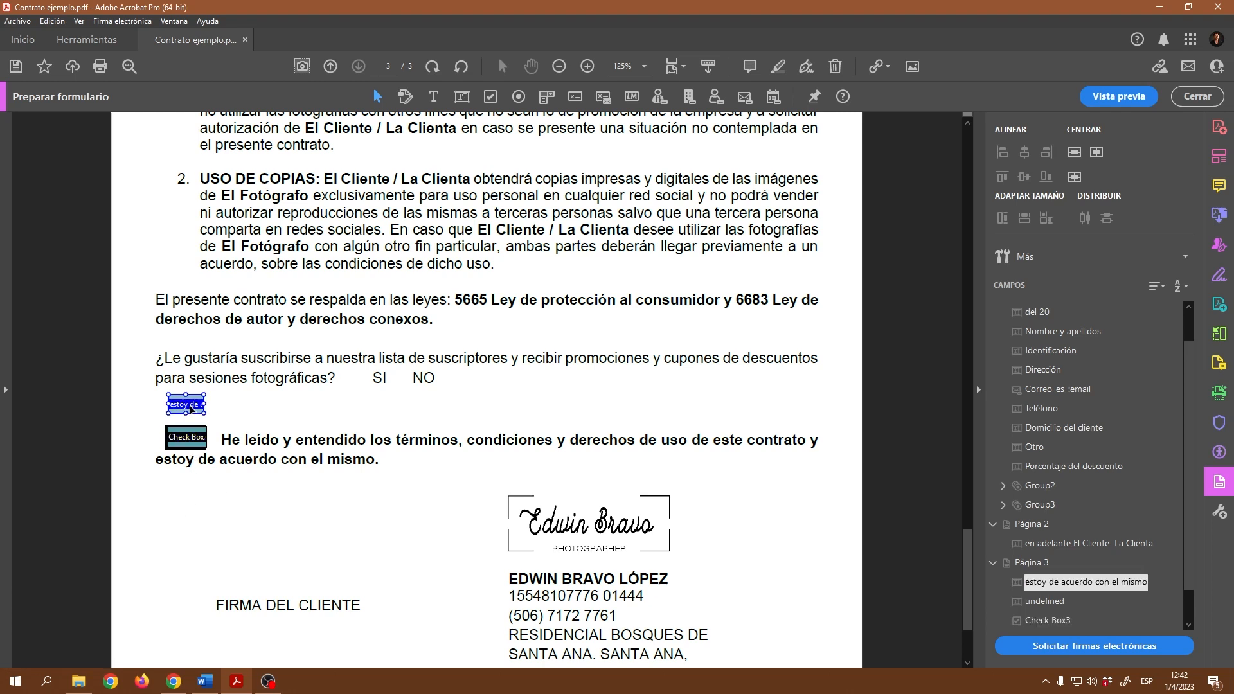
key(Delete)
Open the acceptance check box's properties and mark the field as Obligatorio
click(196, 438)
right_click(195, 438)
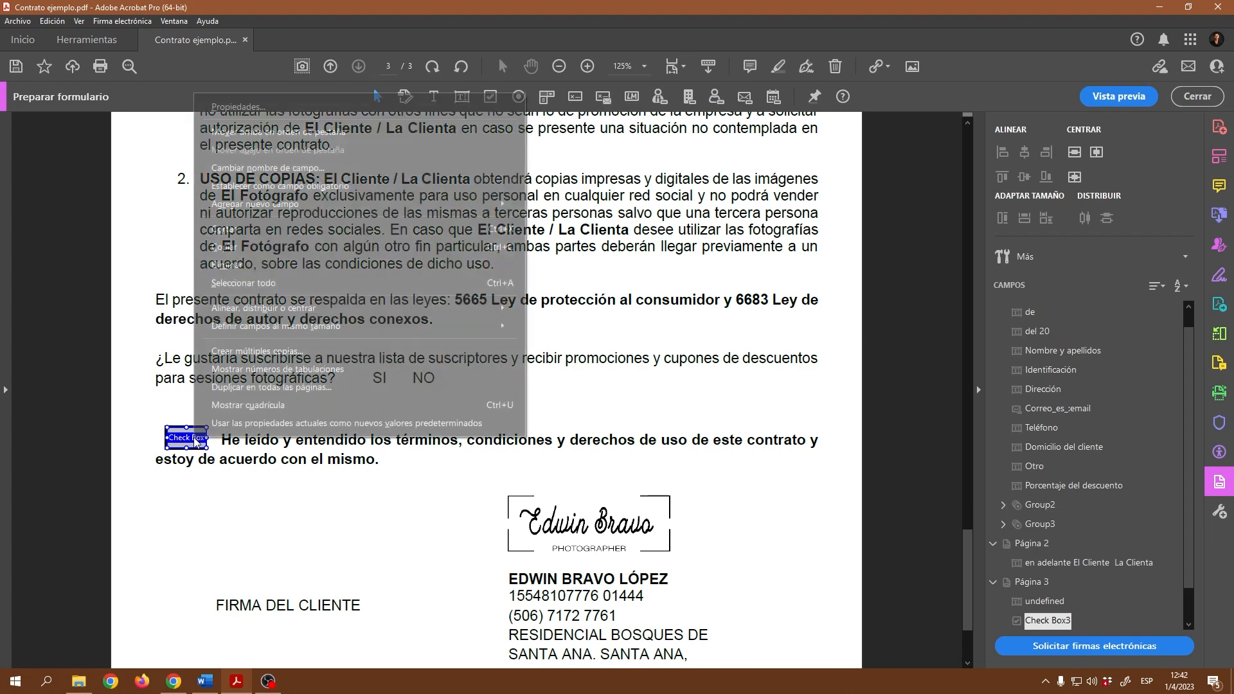
click(254, 106)
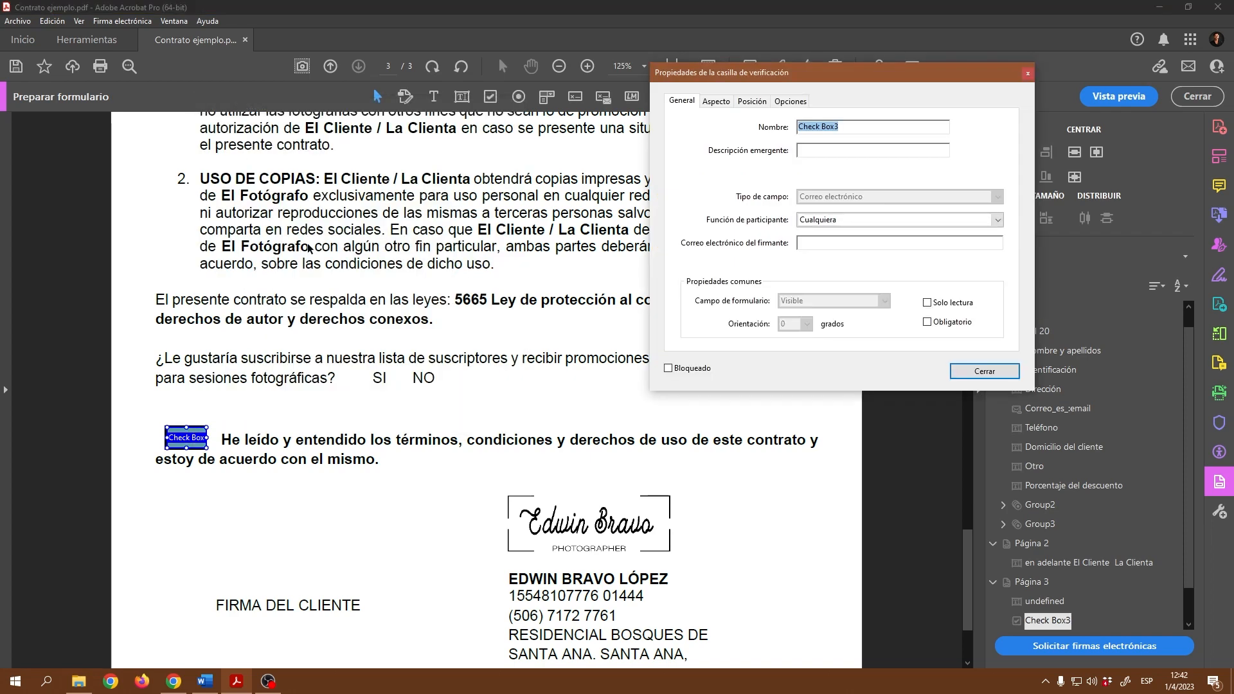
click(927, 322)
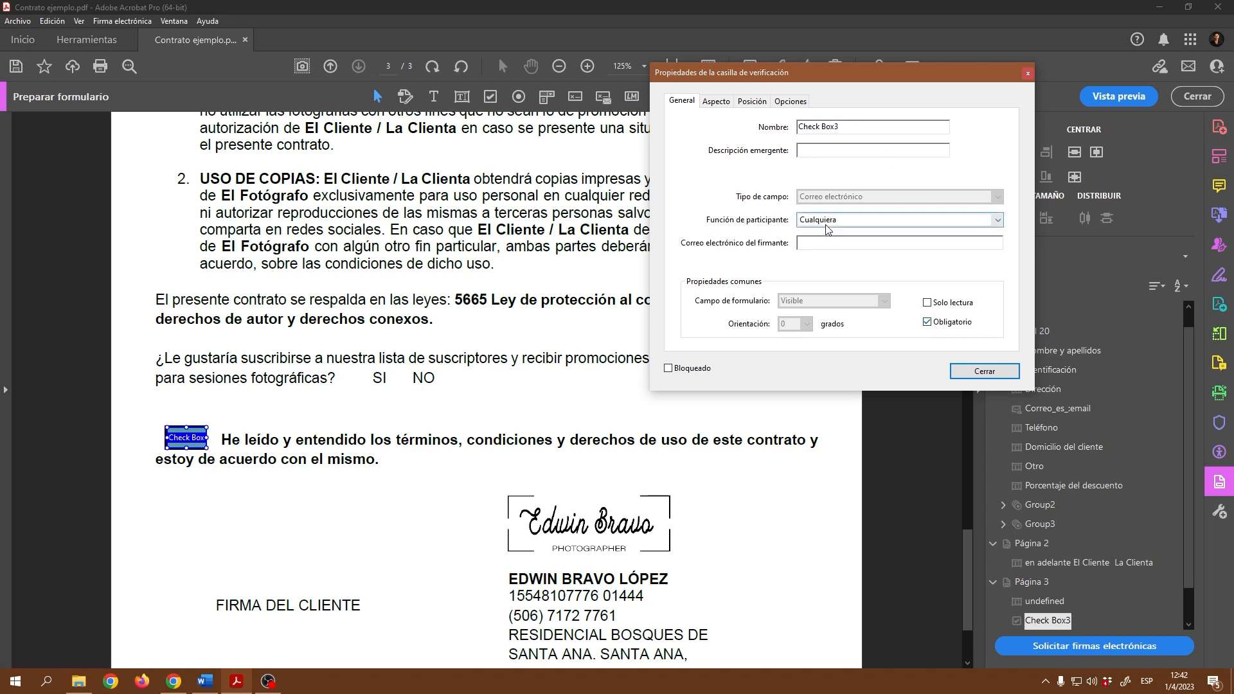
Try the Círculo and Cuadrado styles on the acceptance check box and set it back to Uve
click(717, 102)
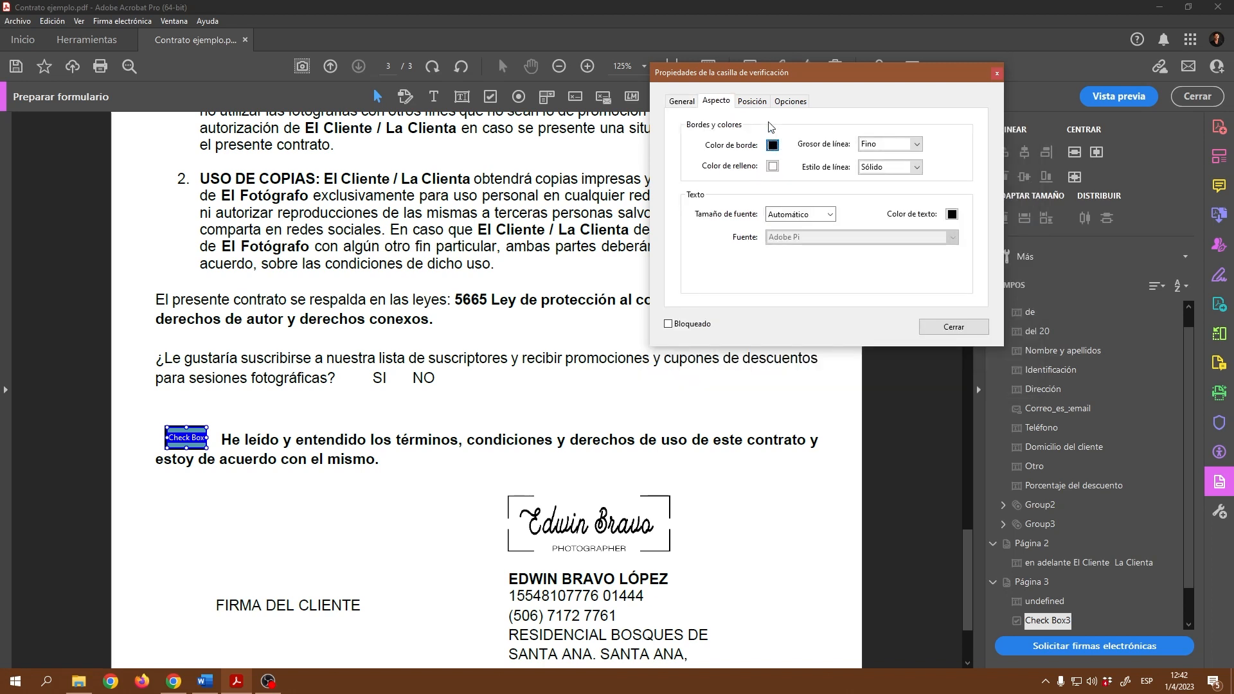
click(794, 103)
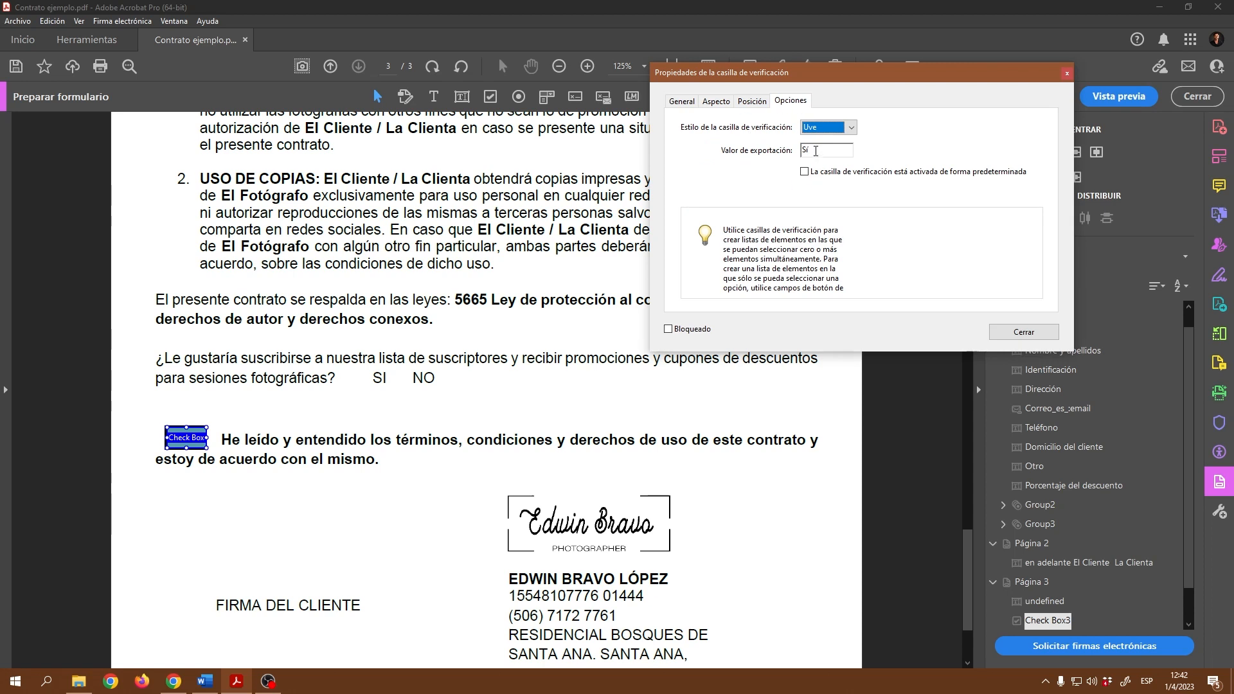
click(836, 127)
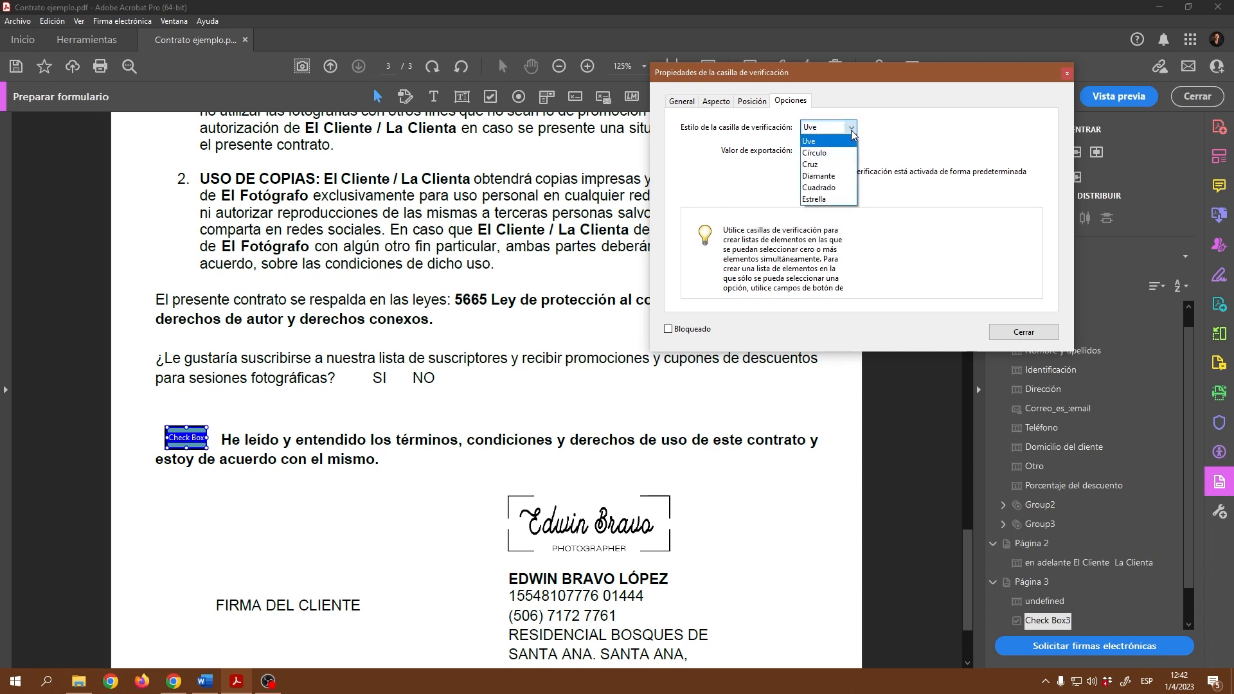
click(825, 154)
click(819, 127)
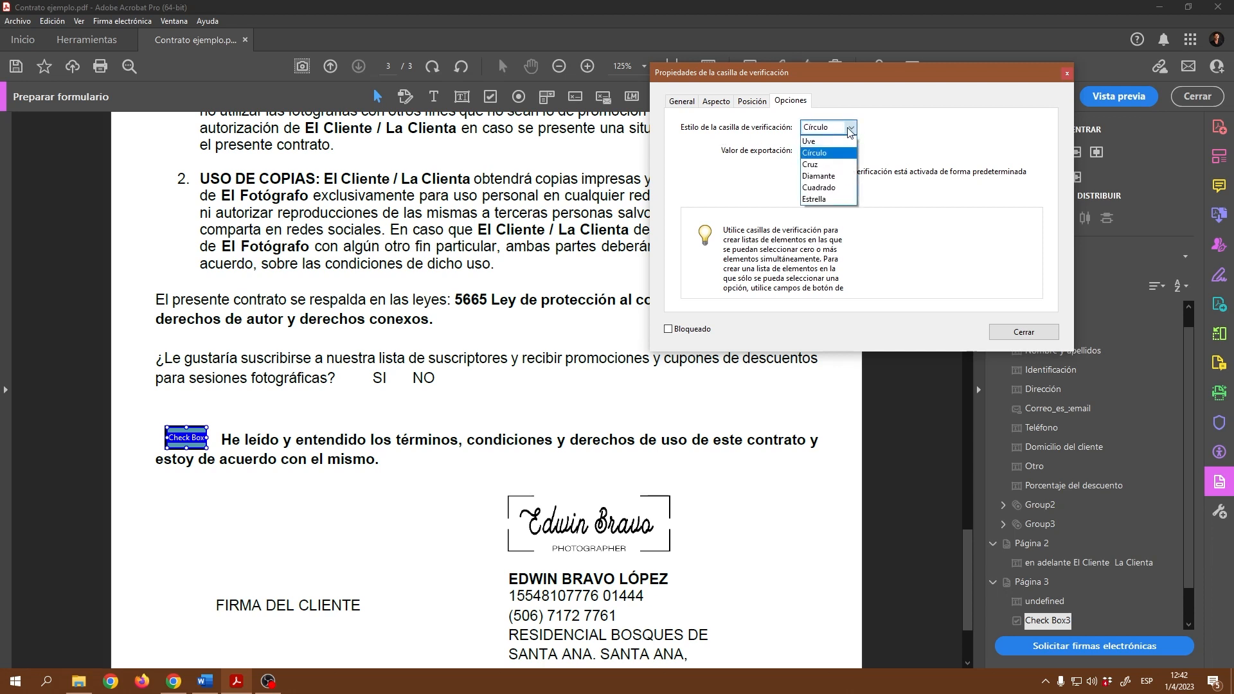
click(816, 140)
click(850, 128)
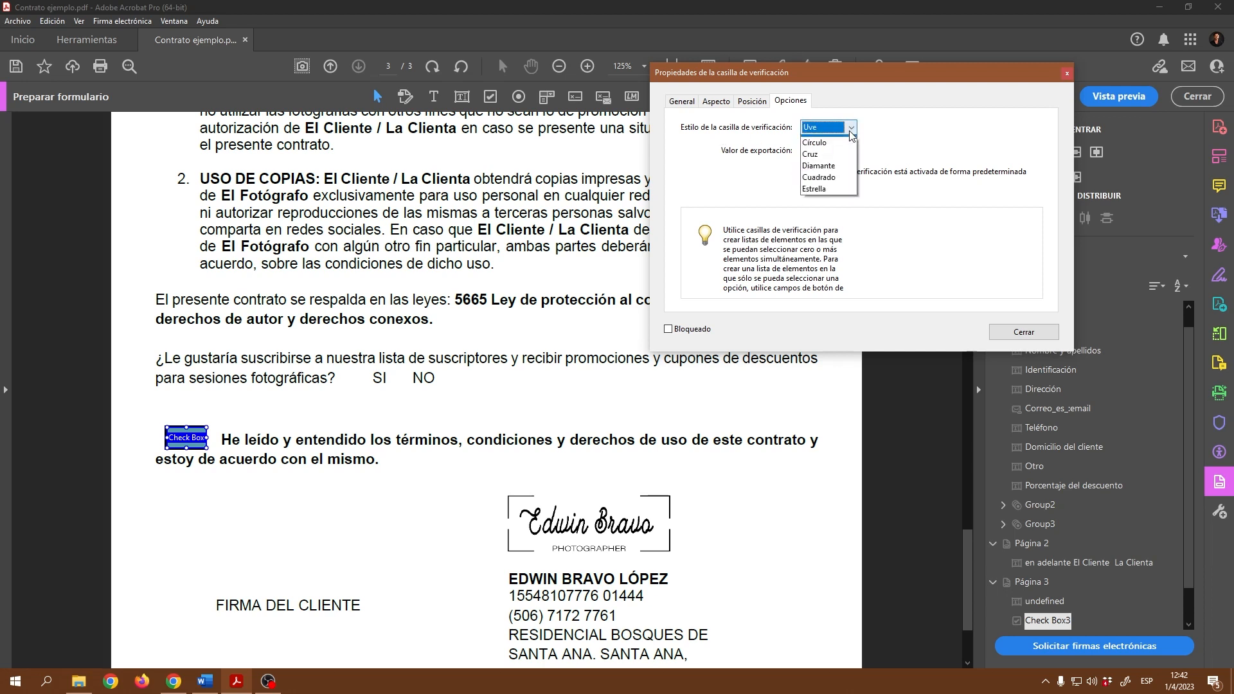
click(826, 188)
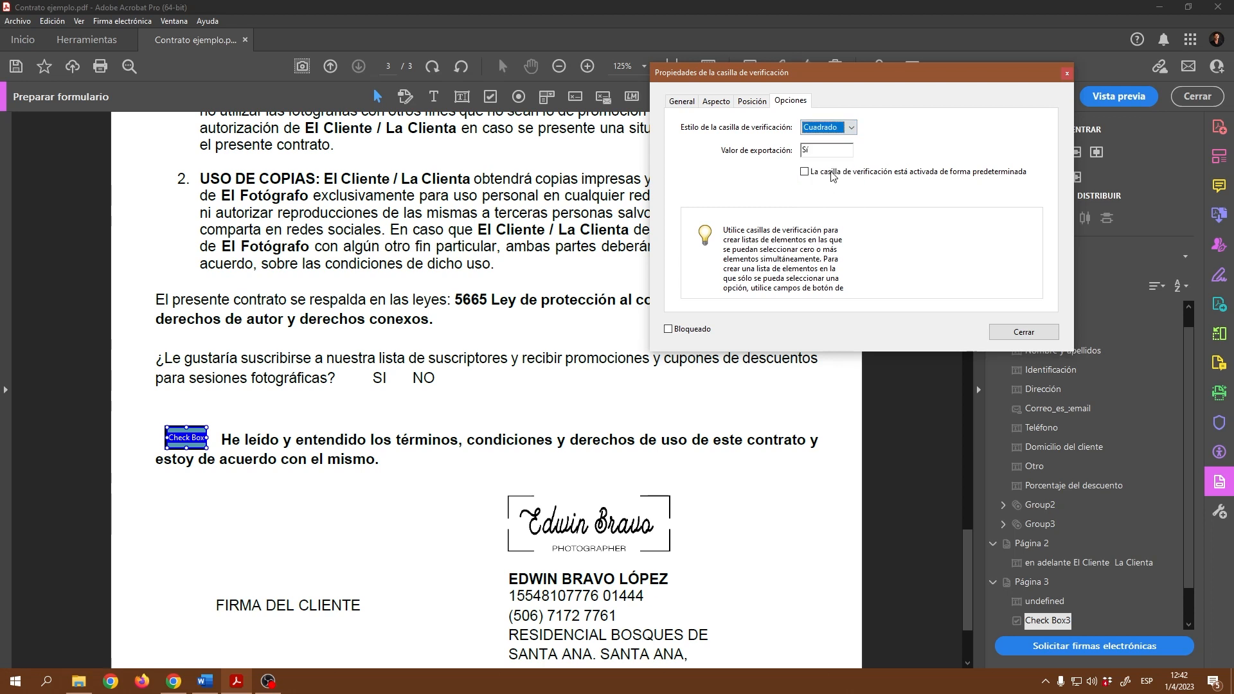
click(851, 128)
click(812, 139)
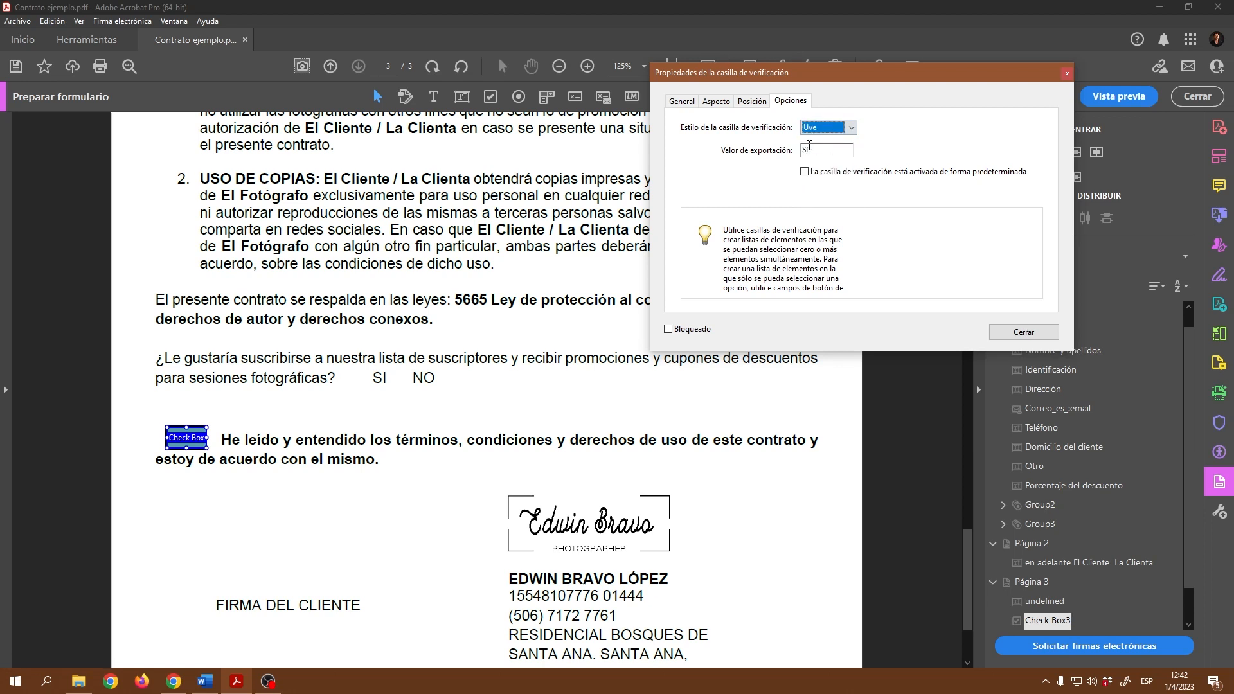
Close the check box properties, preview the form, toggle the acceptance check box repeatedly leaving it checked, and return to editing
click(1001, 333)
click(1109, 102)
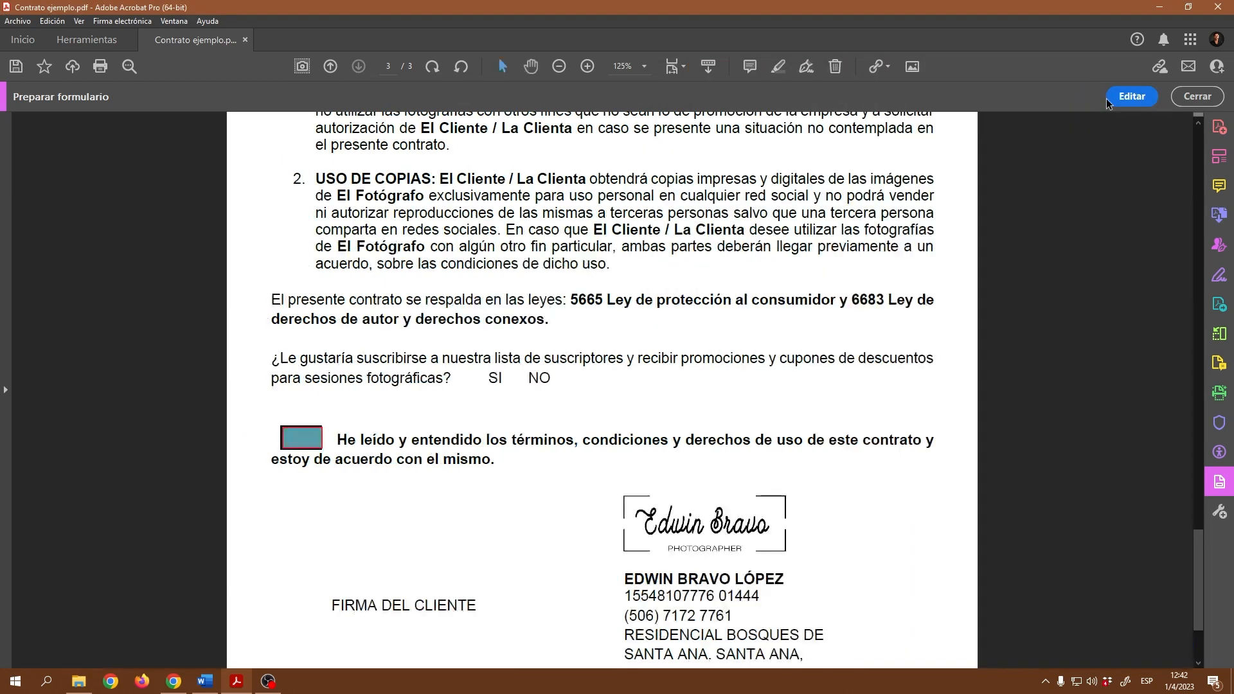
click(304, 441)
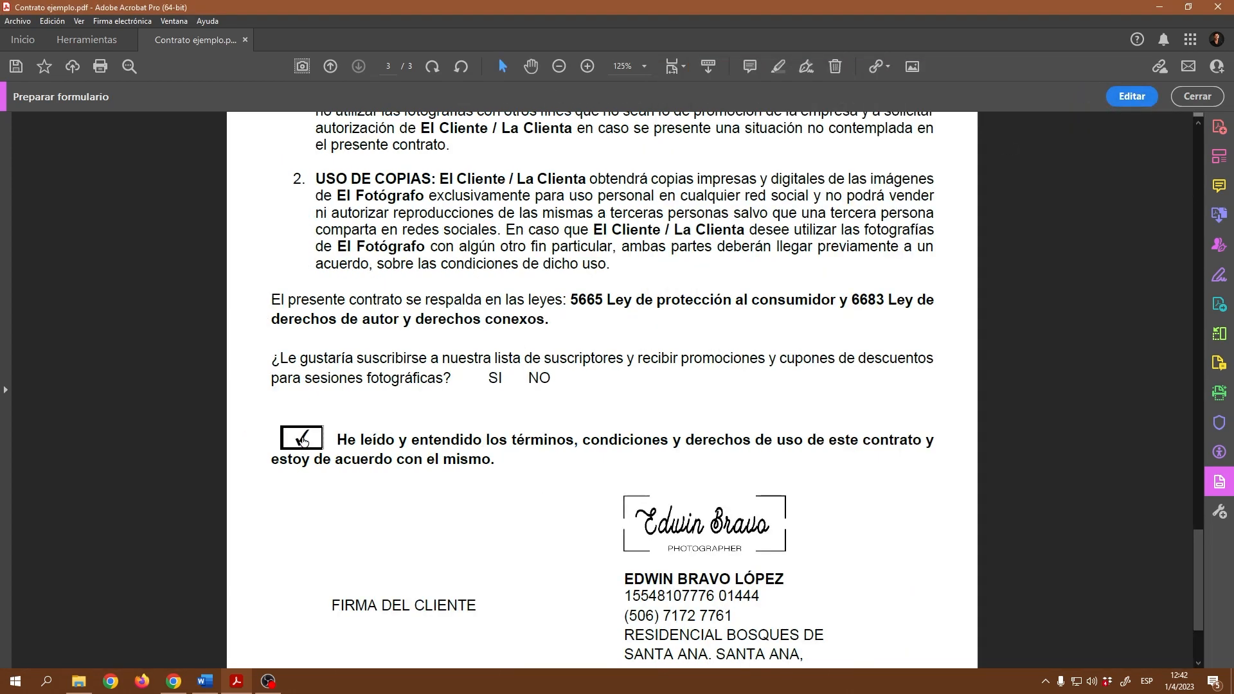
click(305, 446)
click(305, 446)
click(305, 446)
click(304, 446)
click(1132, 97)
Delete the text field above the signature line under FIRMA DEL CLIENTE
scroll(450, 385, down, 3)
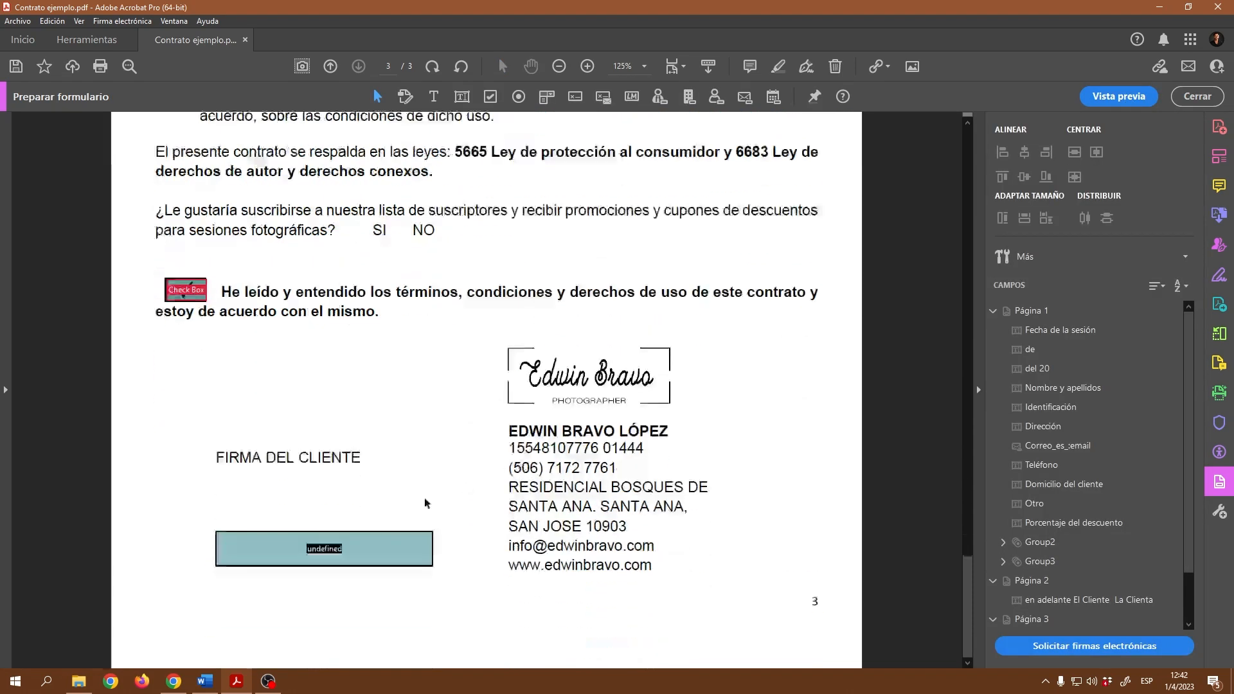
click(384, 542)
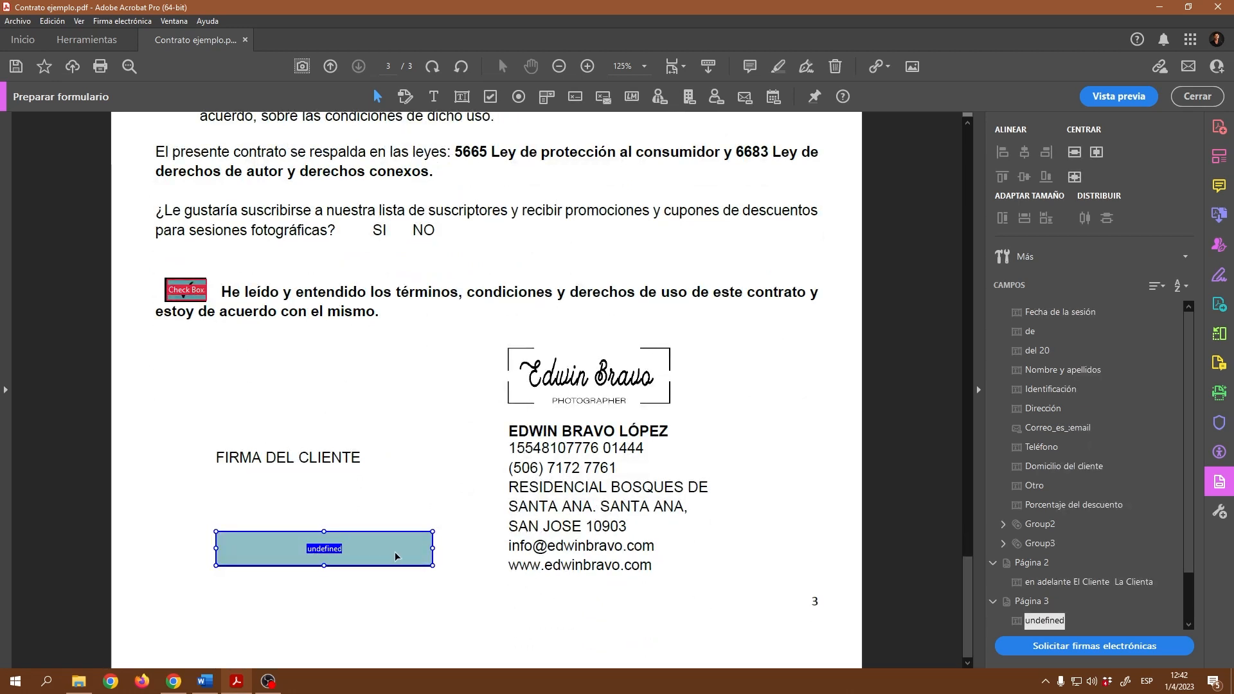
key(Delete)
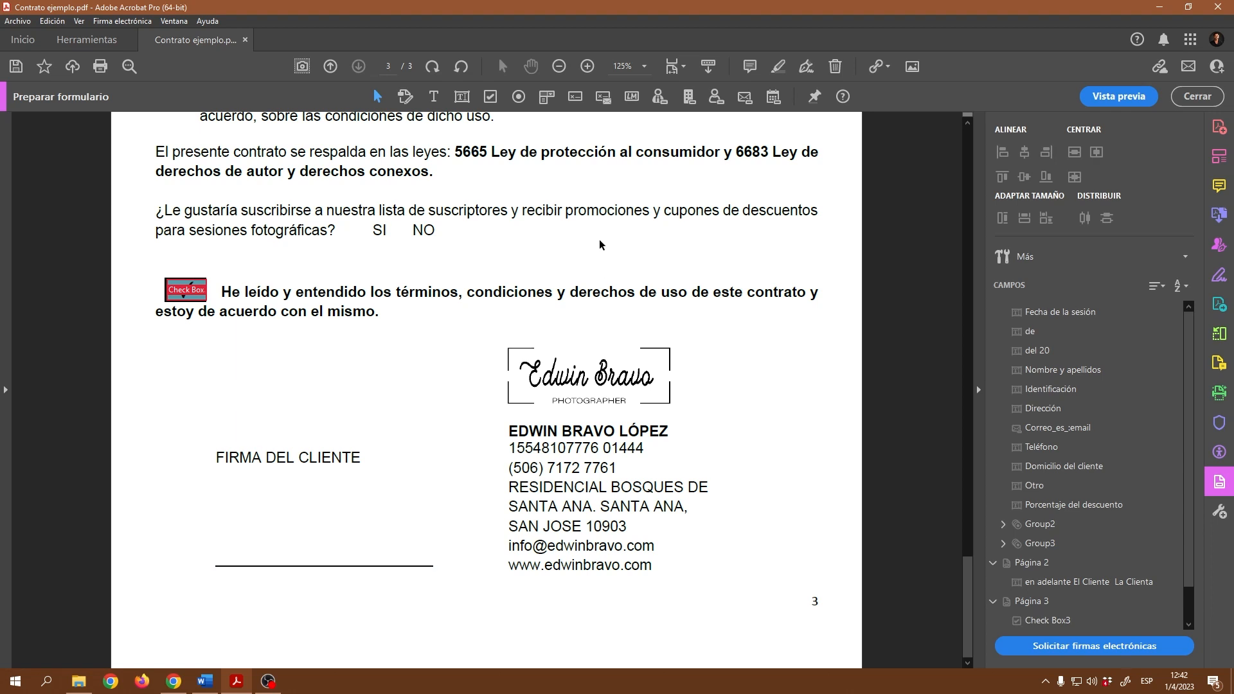
Add a signature field under FIRMA DEL CLIENTE and enlarge it to fill the space above the line at the line's full width
click(577, 97)
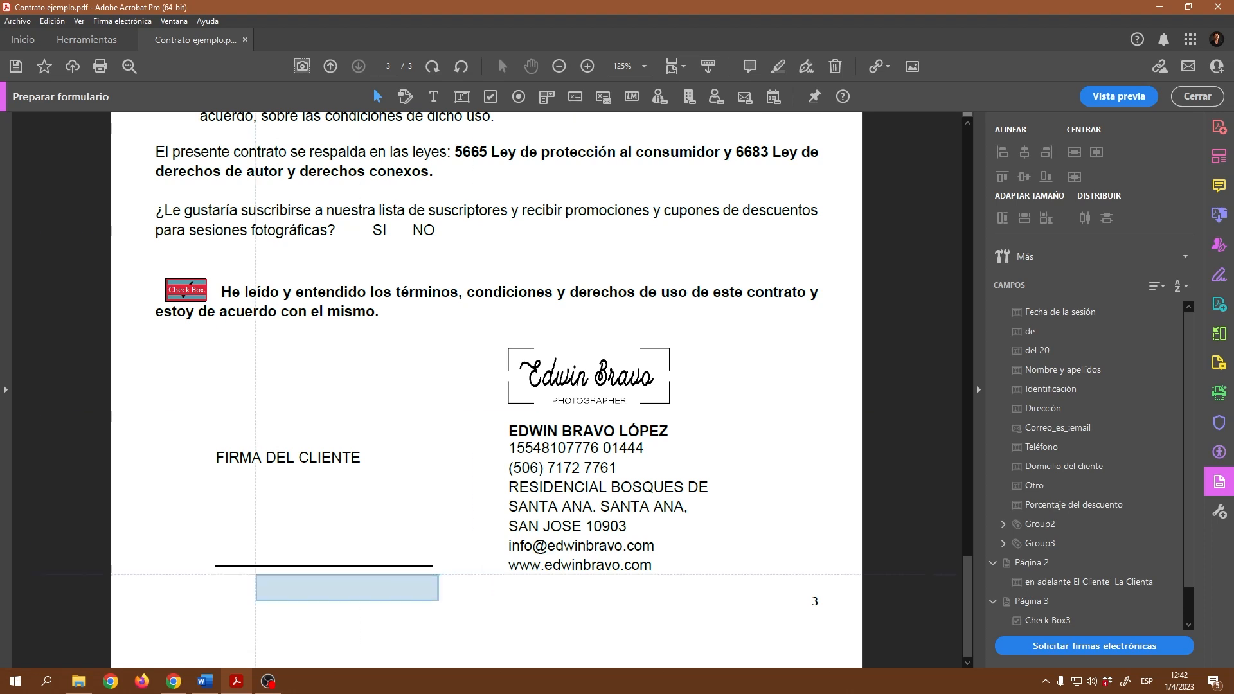
click(215, 535)
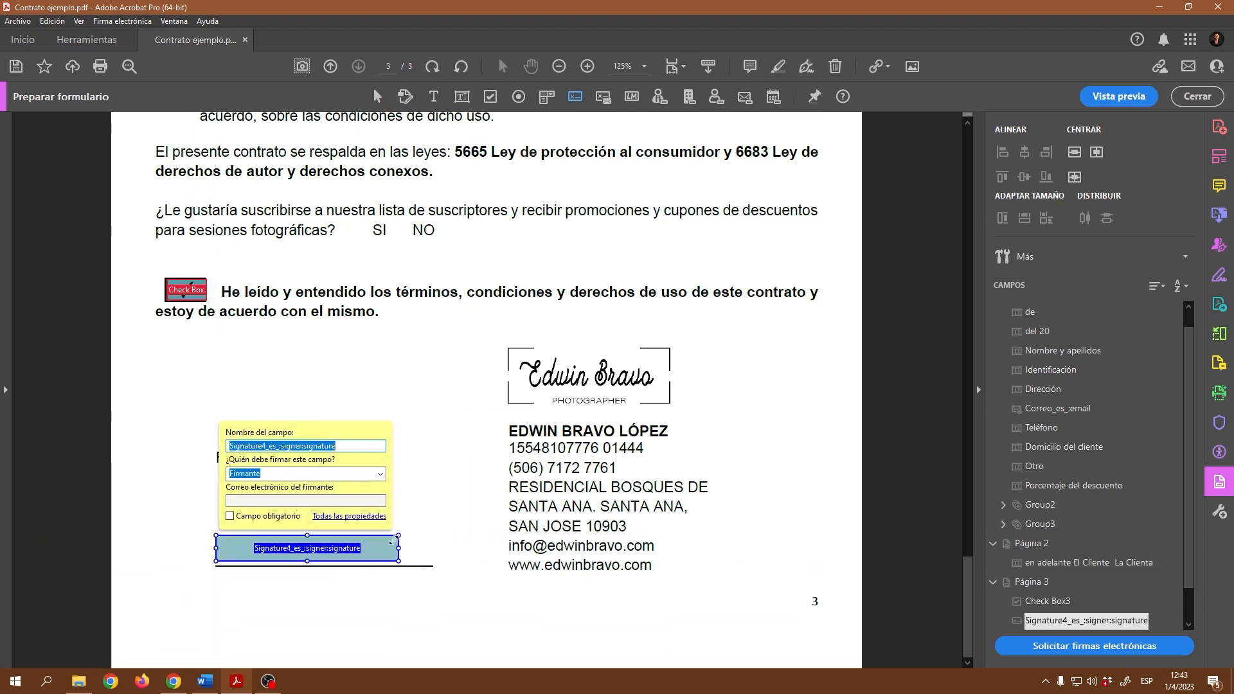
drag(309, 537, 309, 479)
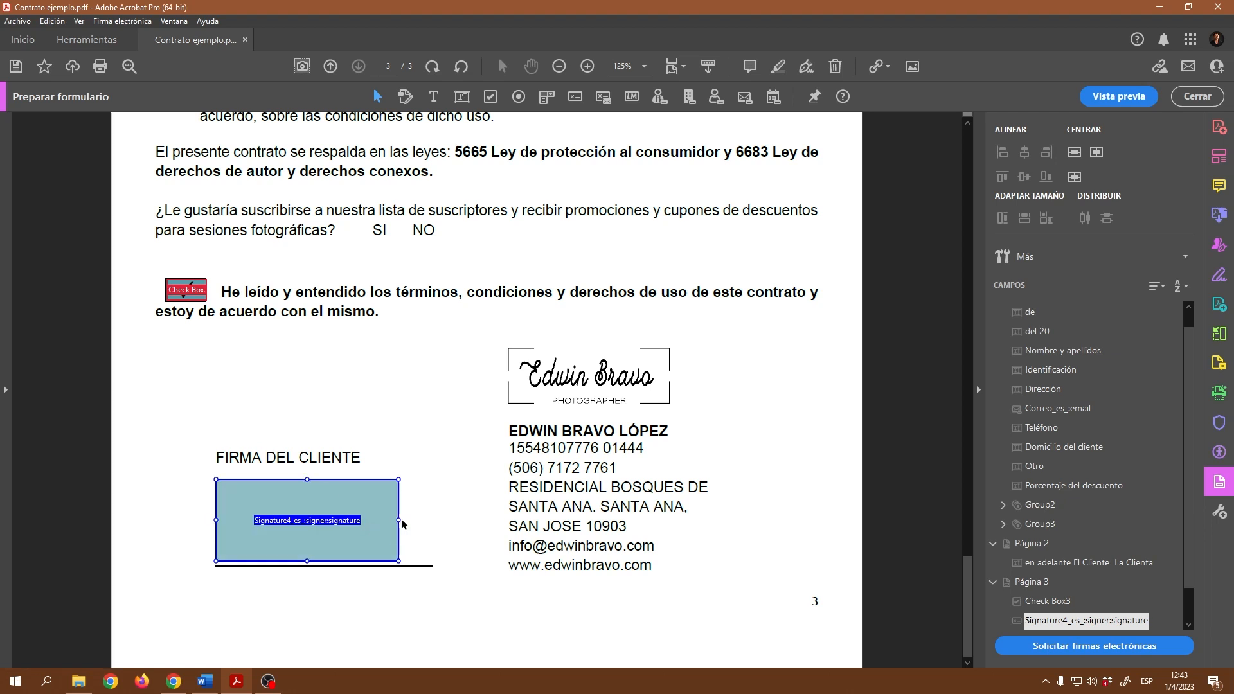
drag(396, 521, 431, 524)
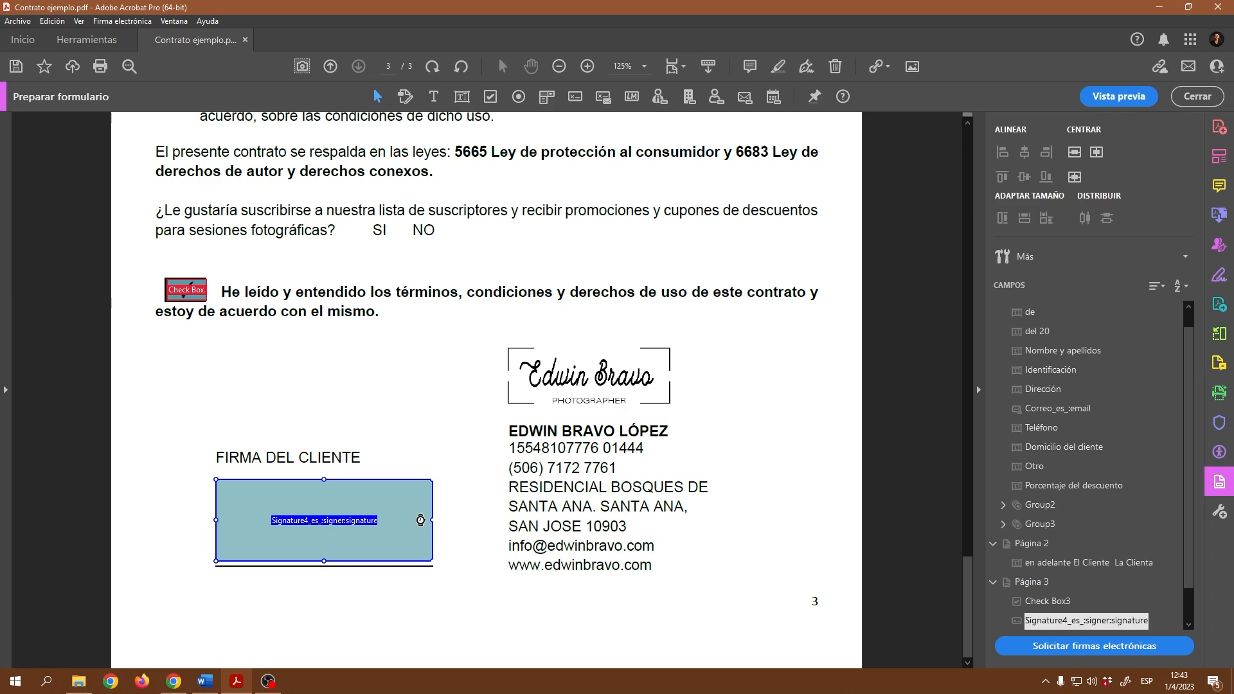
Review the participant role options in the signature field's properties and close them without changing the role
right_click(349, 509)
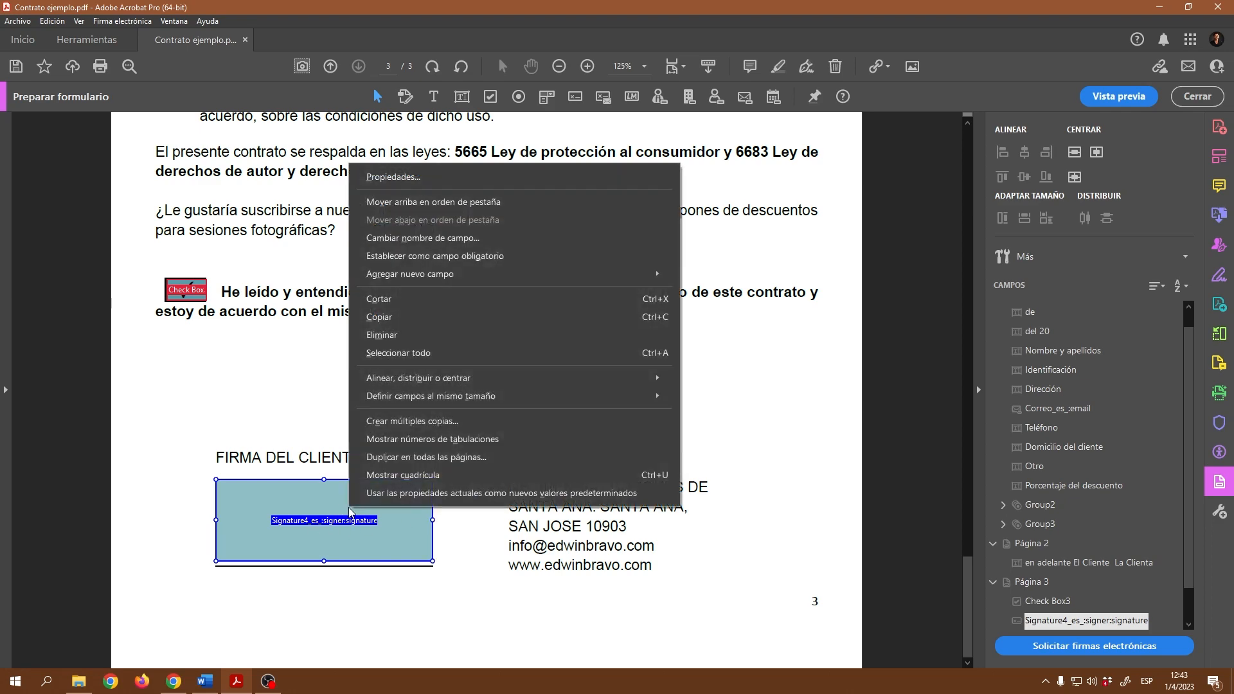
click(402, 177)
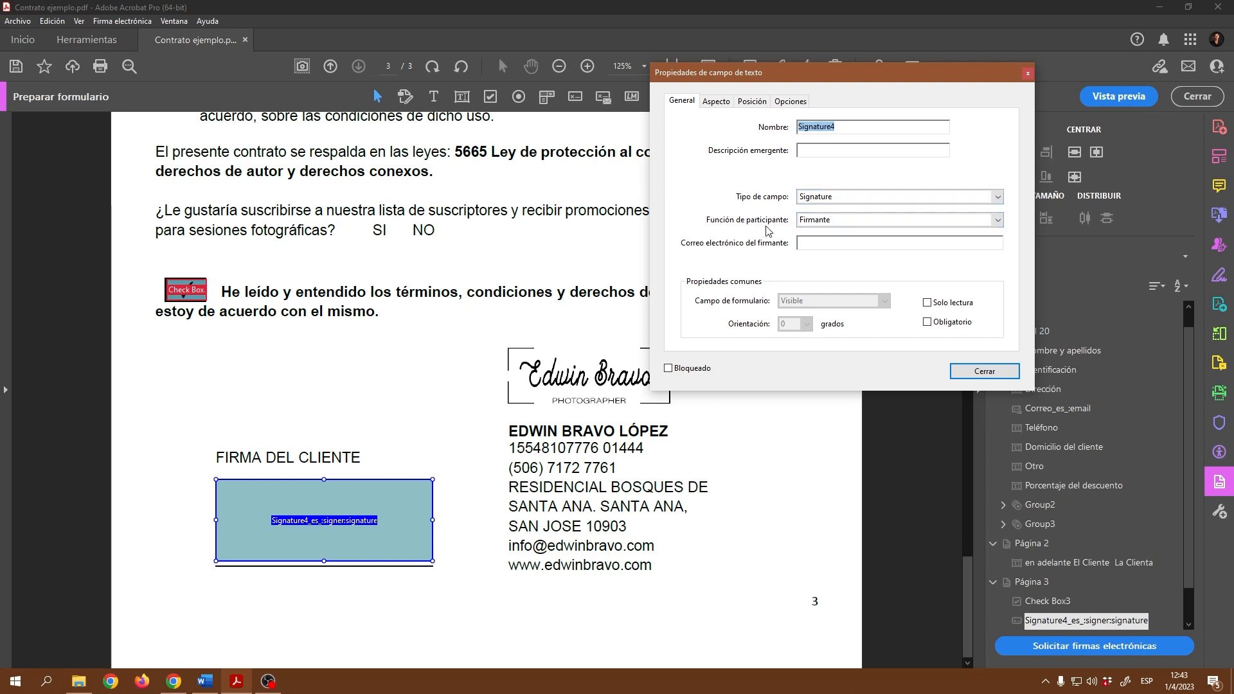
click(855, 222)
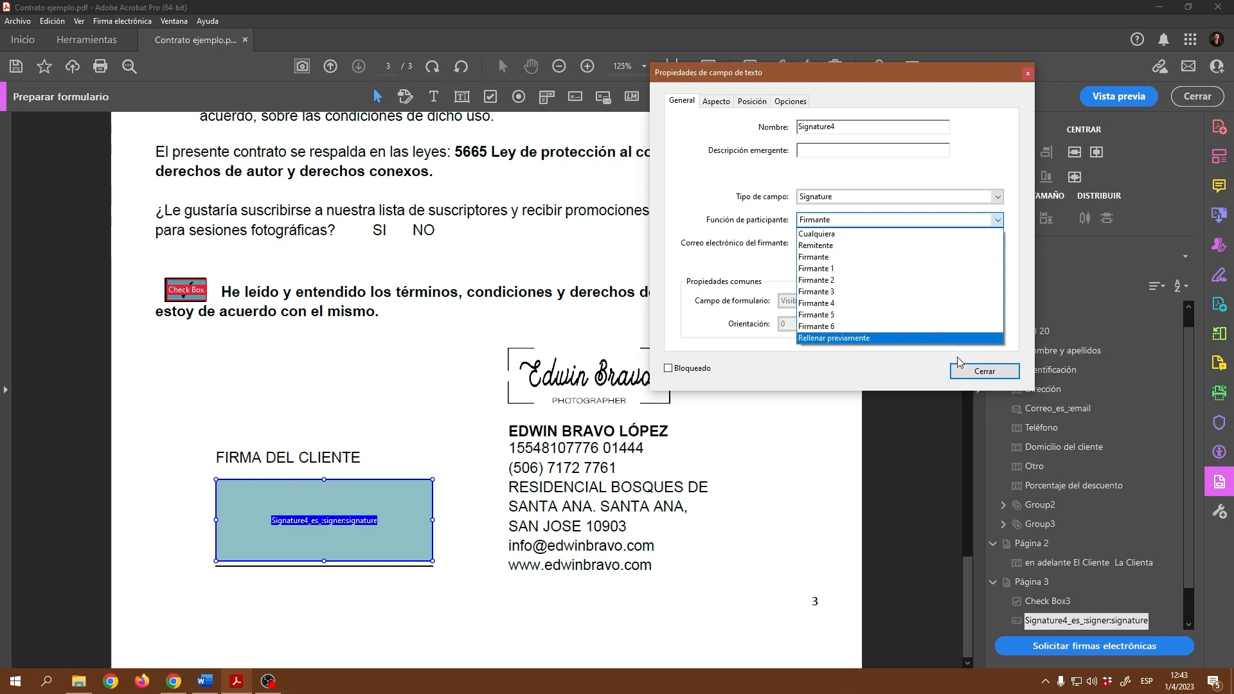
click(969, 378)
click(969, 378)
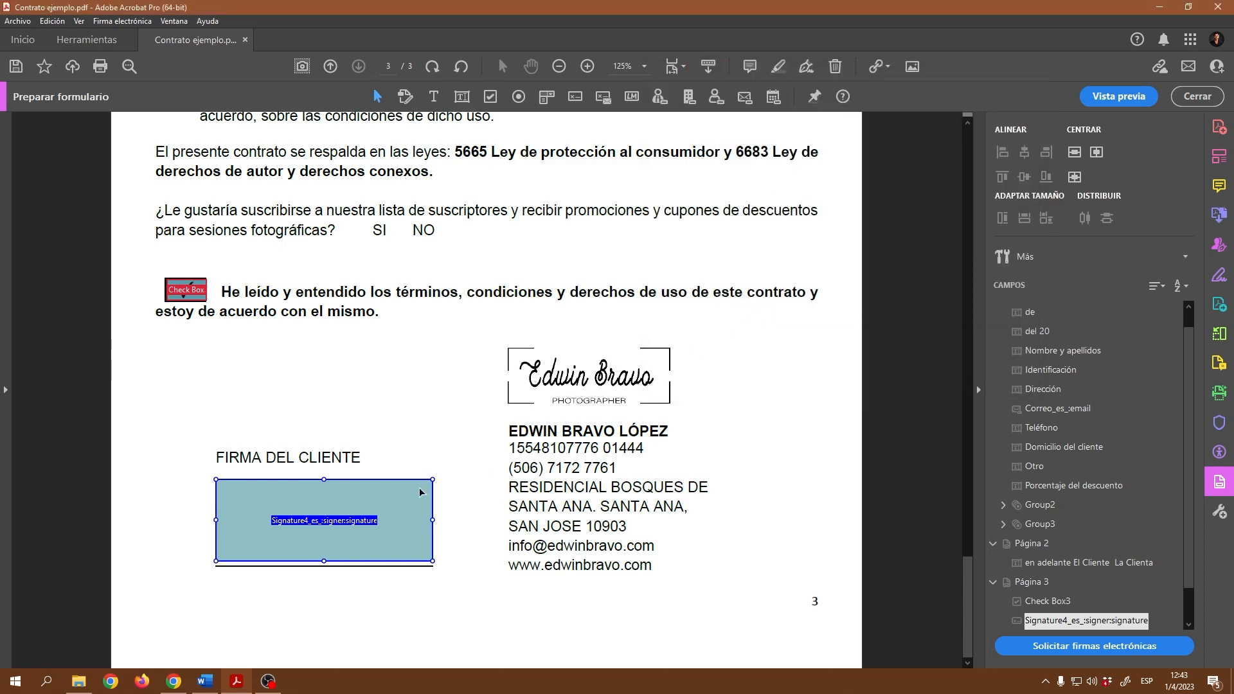
Reopen the client signature field's properties and mark the field as Obligatorio
right_click(396, 500)
click(438, 168)
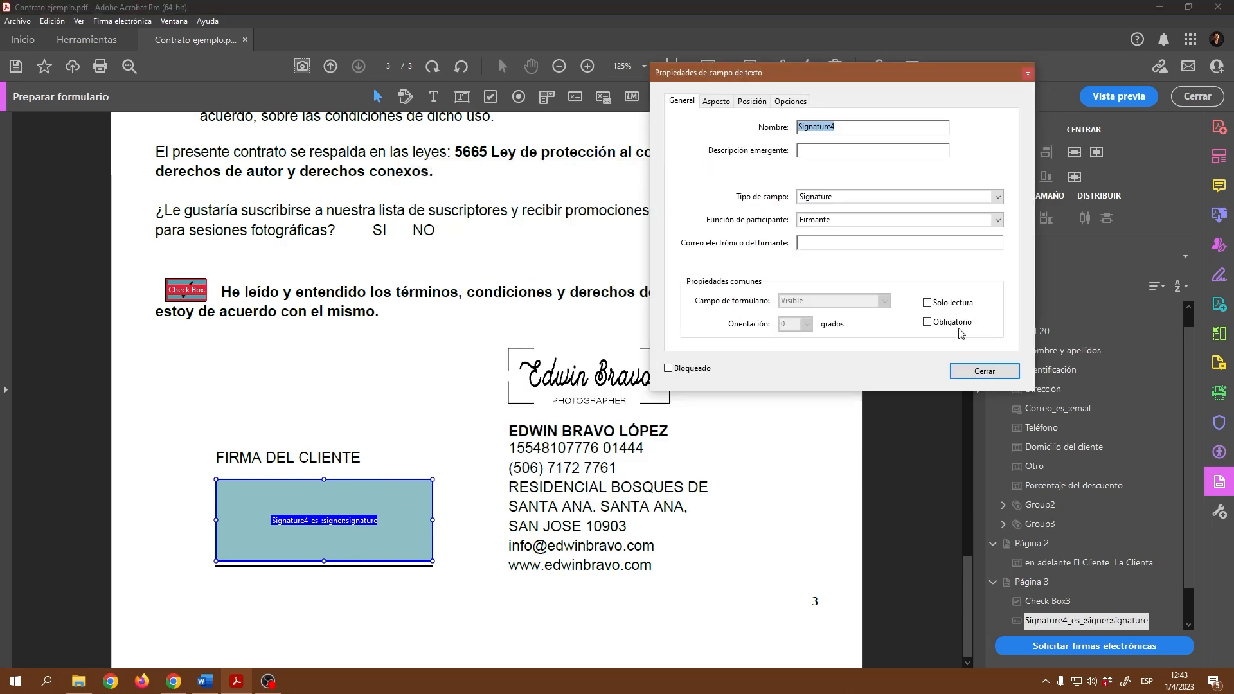
click(952, 326)
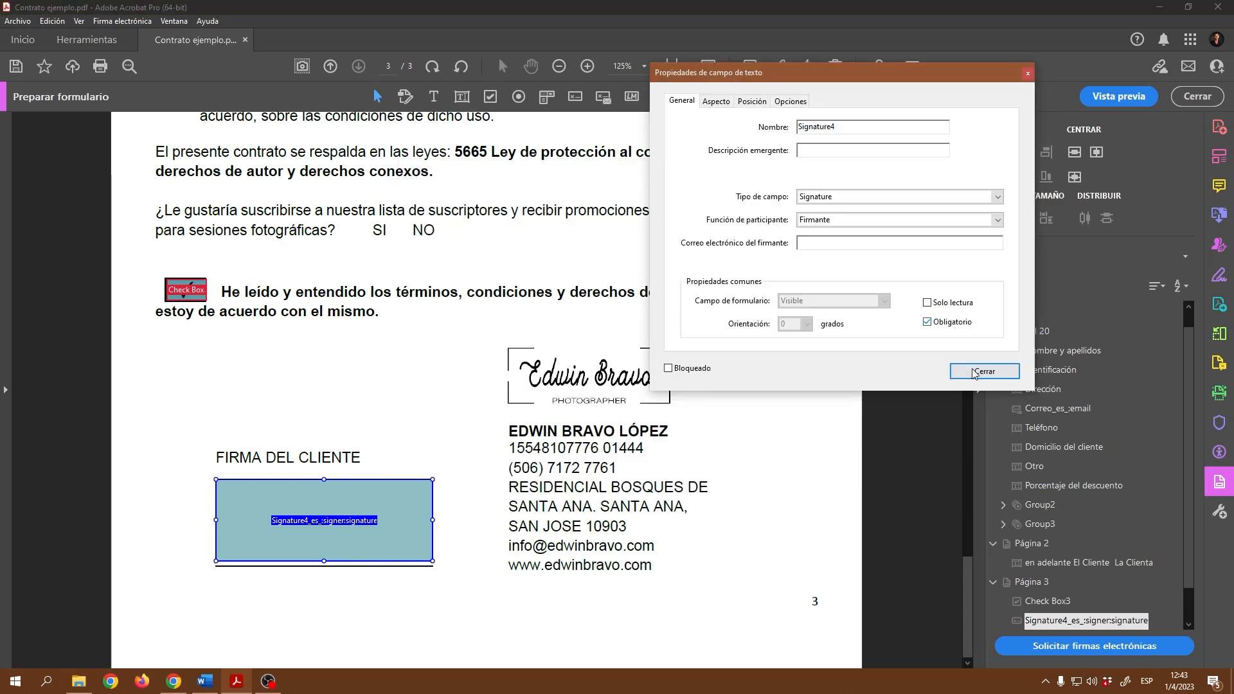
Review the alignment and default value options in the client signature field's properties and close them unchanged
click(786, 103)
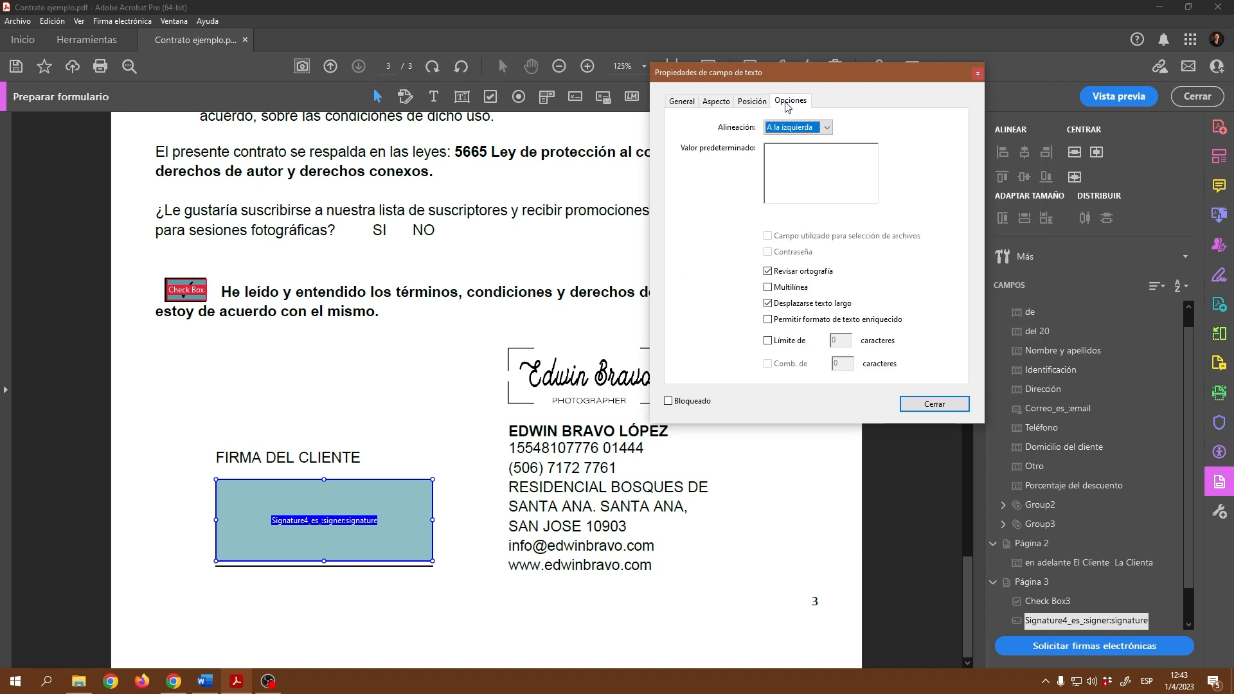
click(822, 127)
click(790, 153)
click(936, 405)
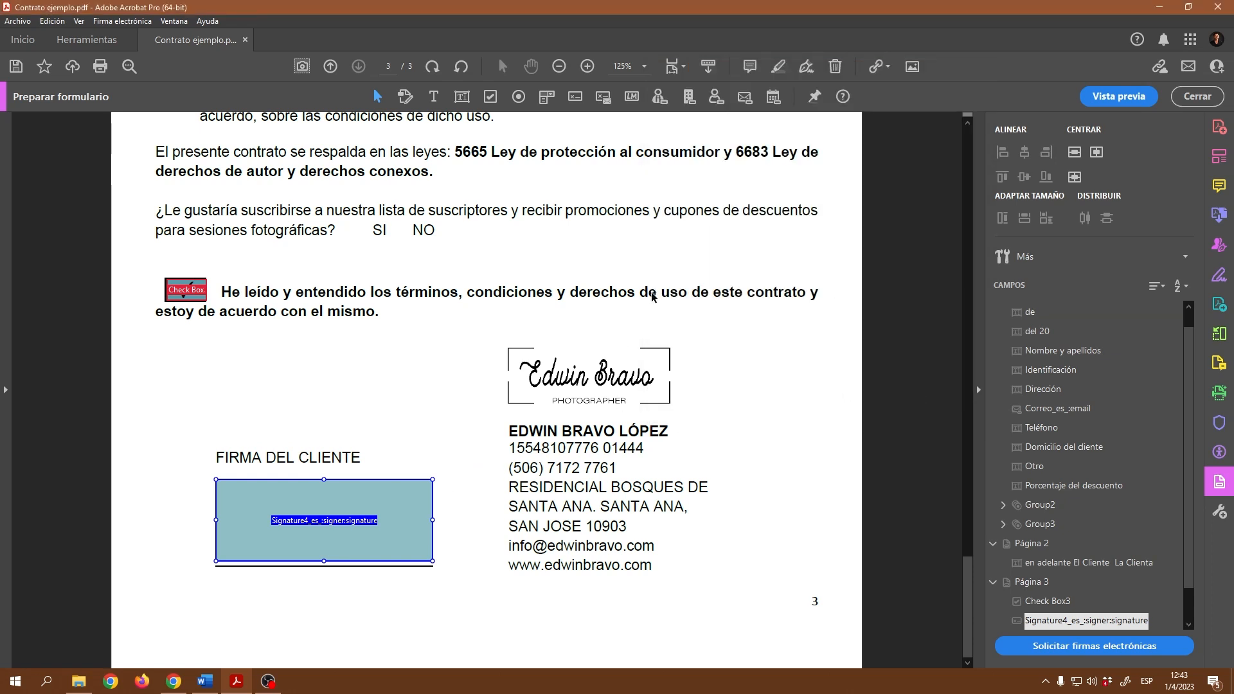
Add a second signature field above FIRMA DEL CLIENTE and enlarge it upward, downward and sideways to fill the empty space
click(575, 98)
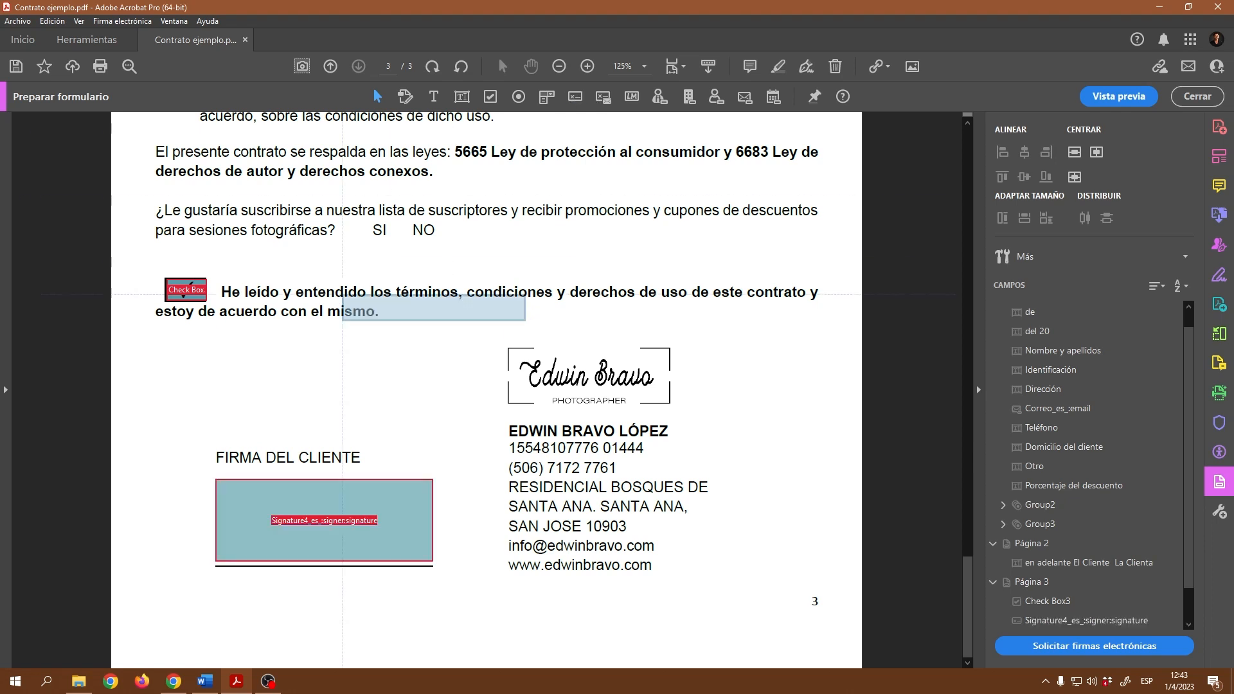
click(216, 391)
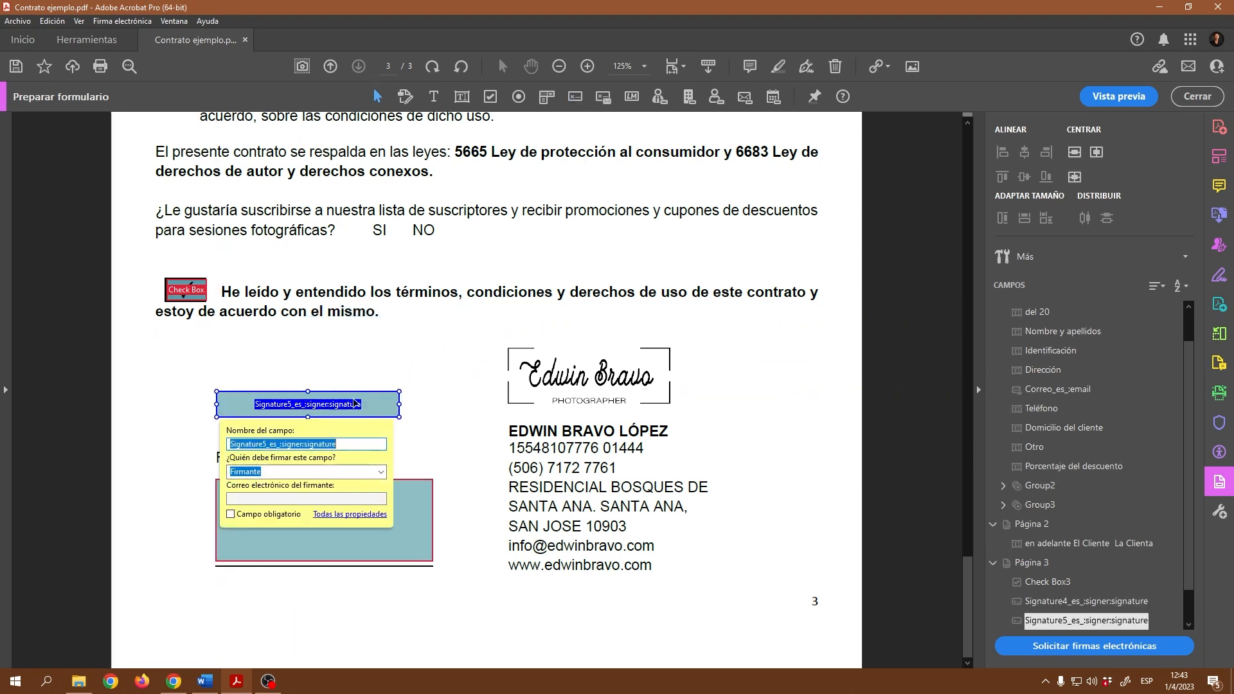
drag(309, 392, 309, 348)
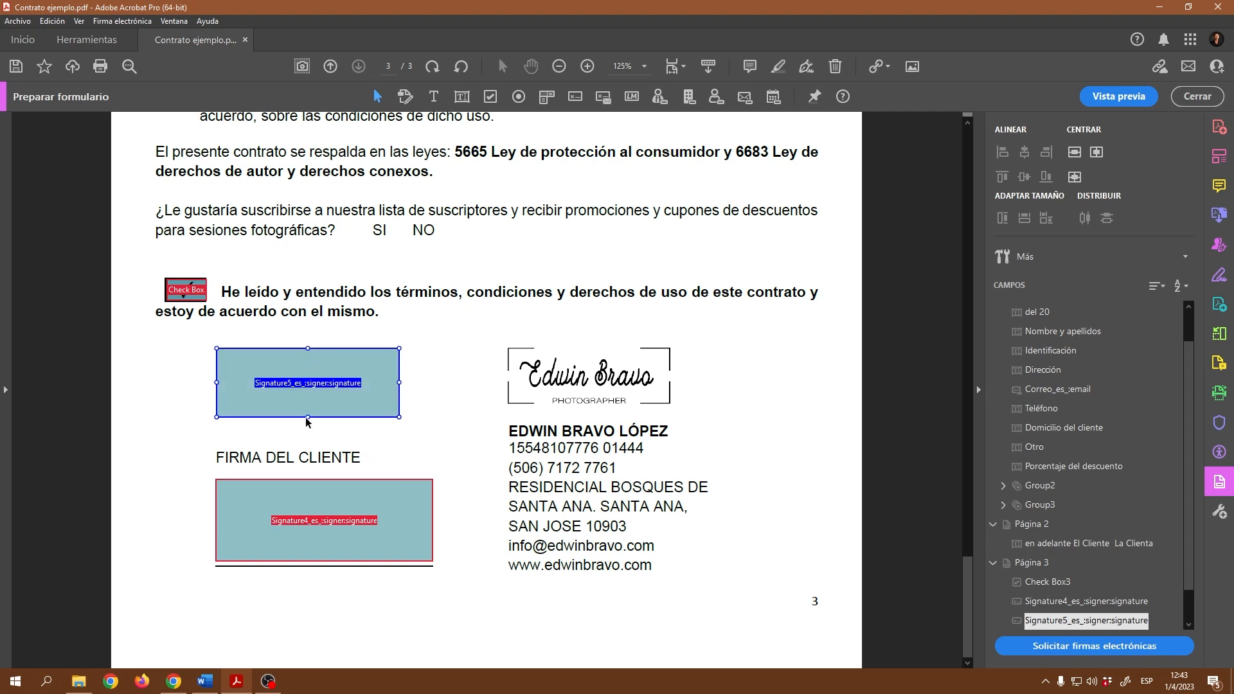
drag(308, 417, 312, 445)
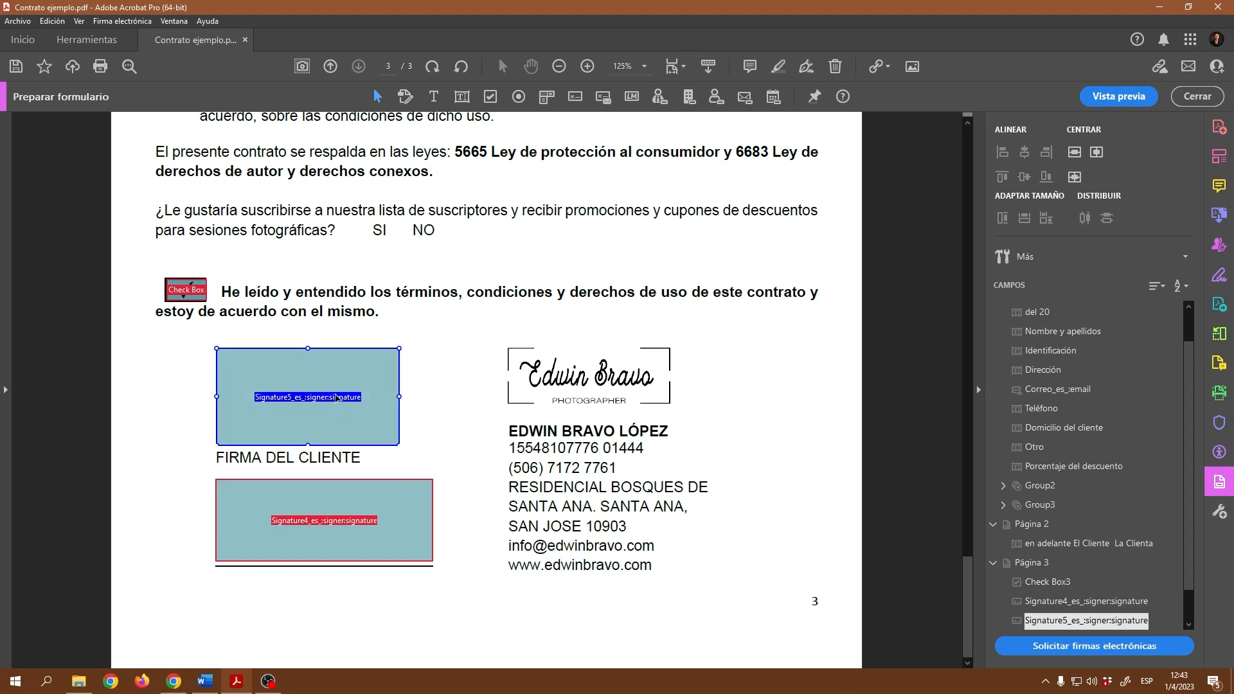
drag(400, 397, 441, 397)
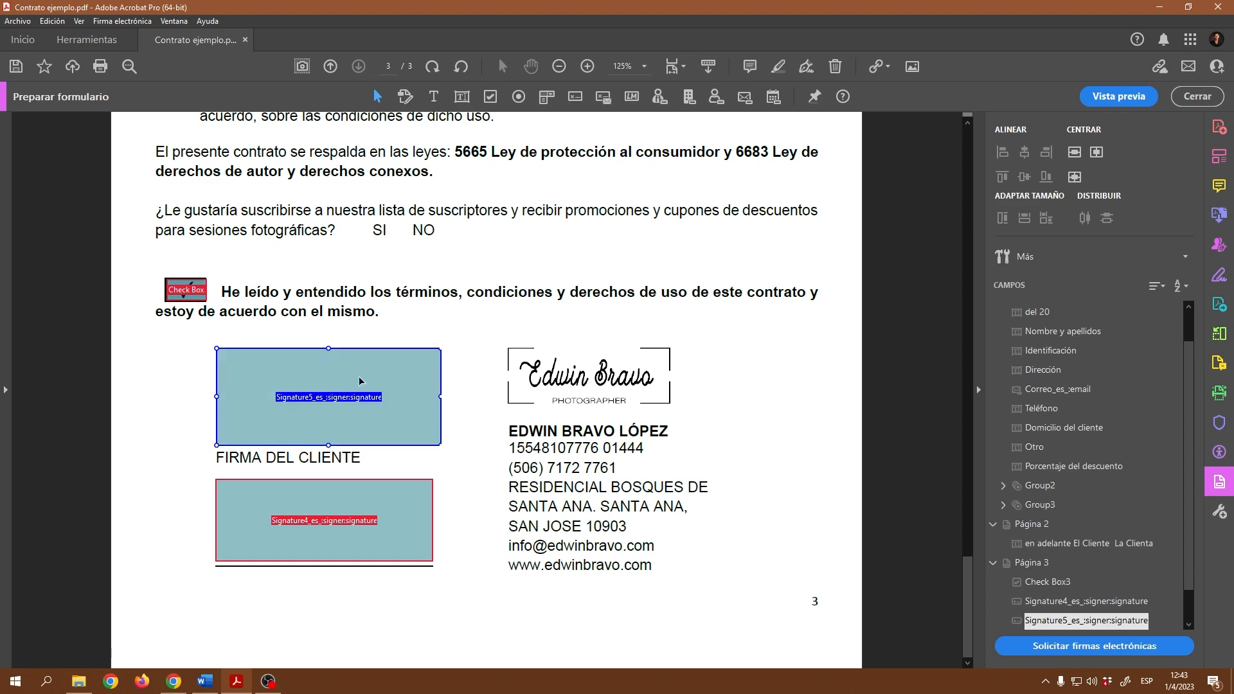
Assign the extra signature field above FIRMA DEL CLIENTE to Firmante 1 as Obligatorio, and delete that field
right_click(345, 375)
click(431, 40)
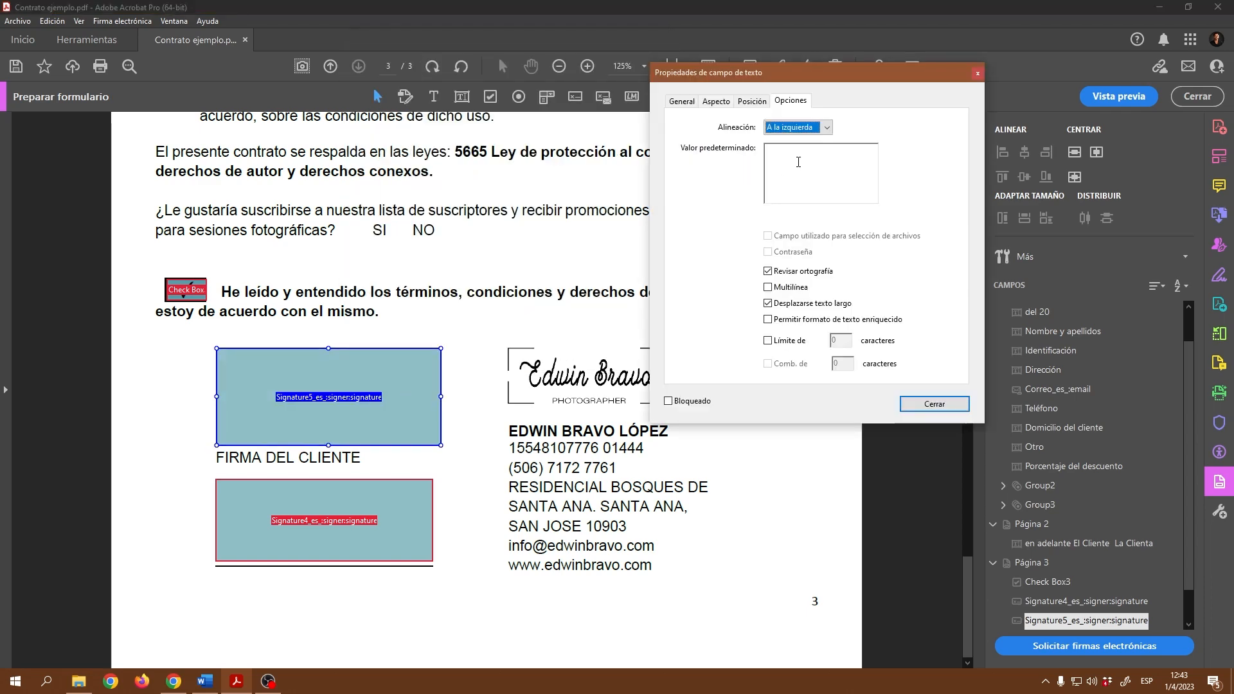
click(685, 103)
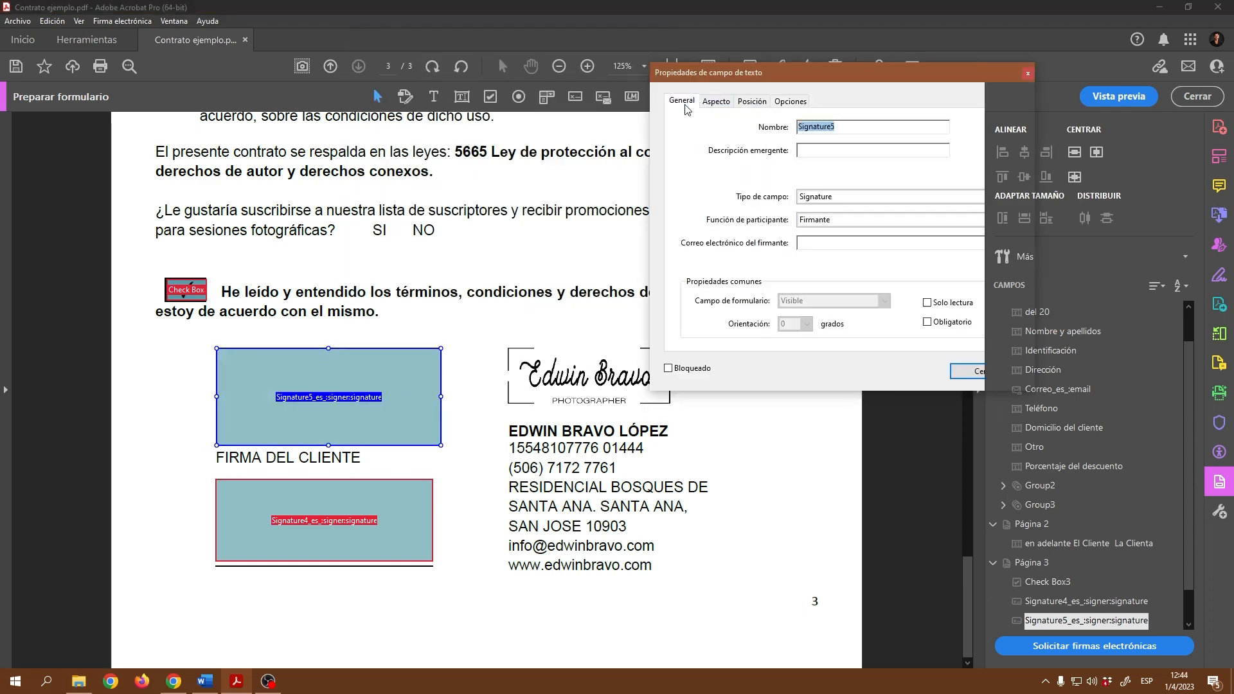
click(897, 221)
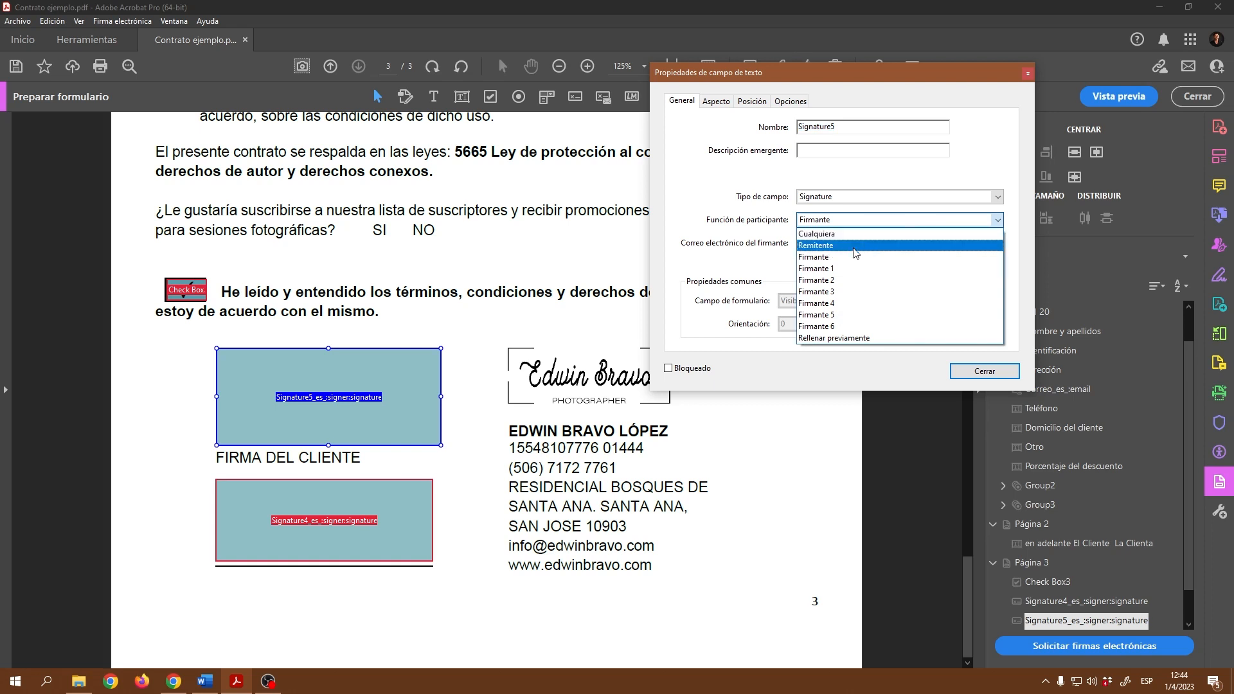
click(822, 269)
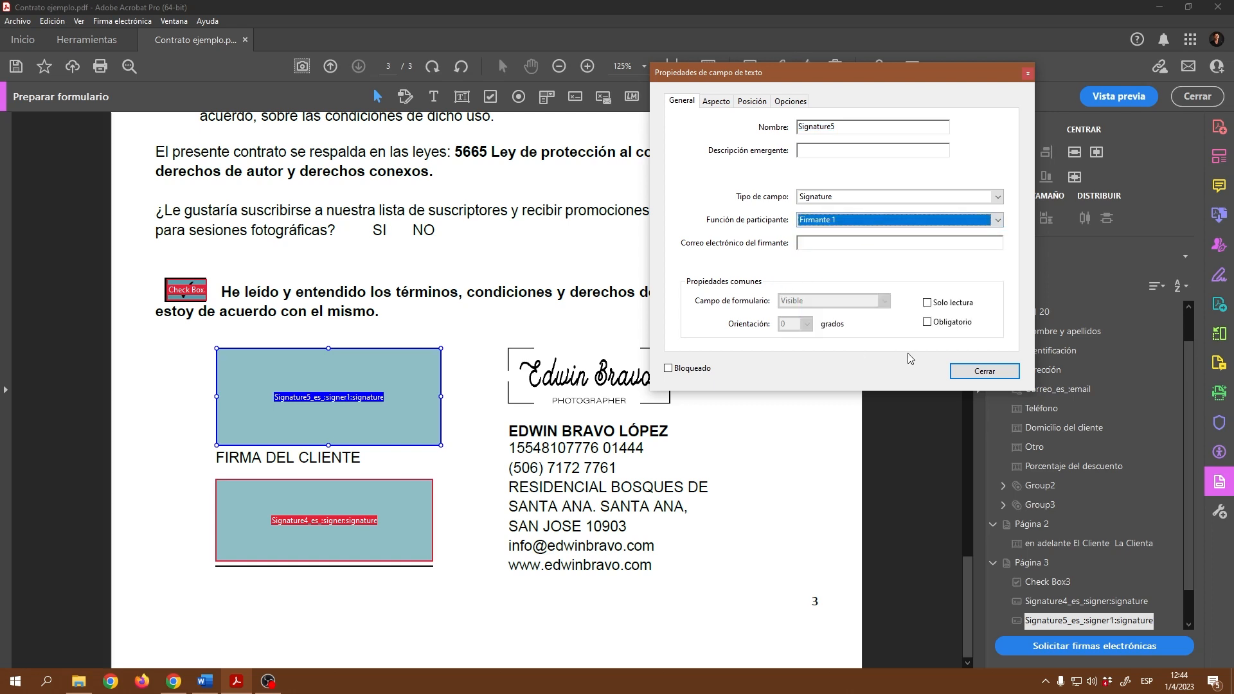
click(927, 322)
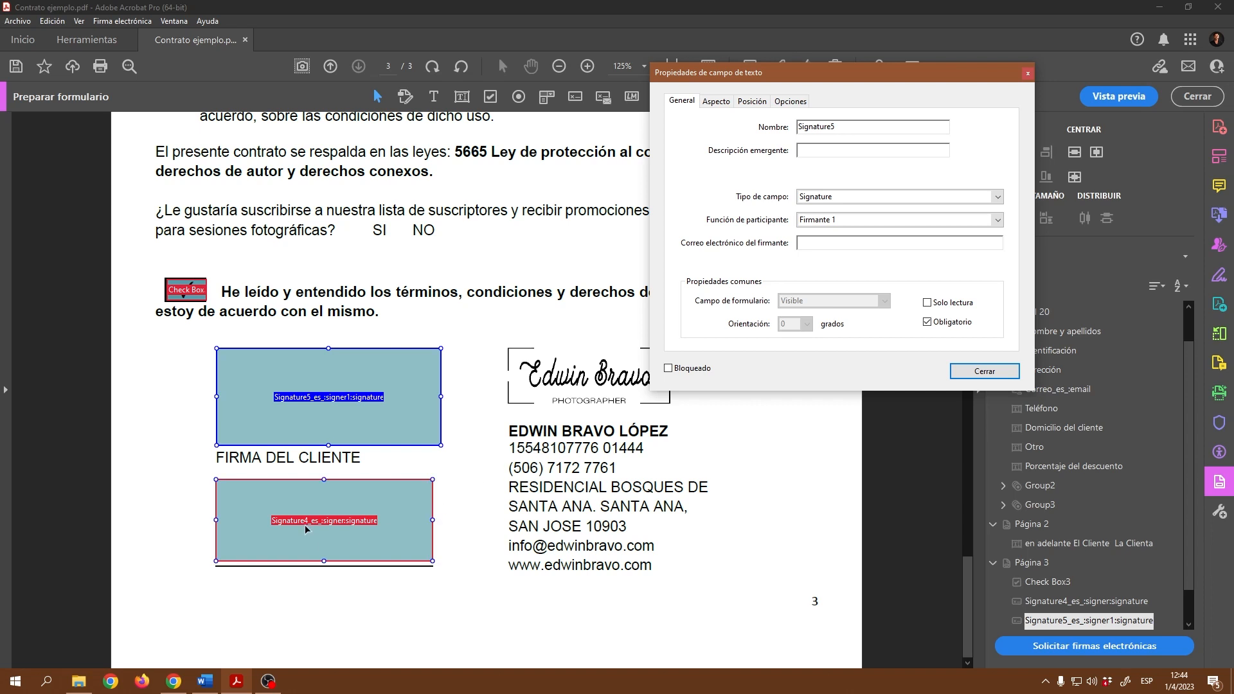
click(984, 372)
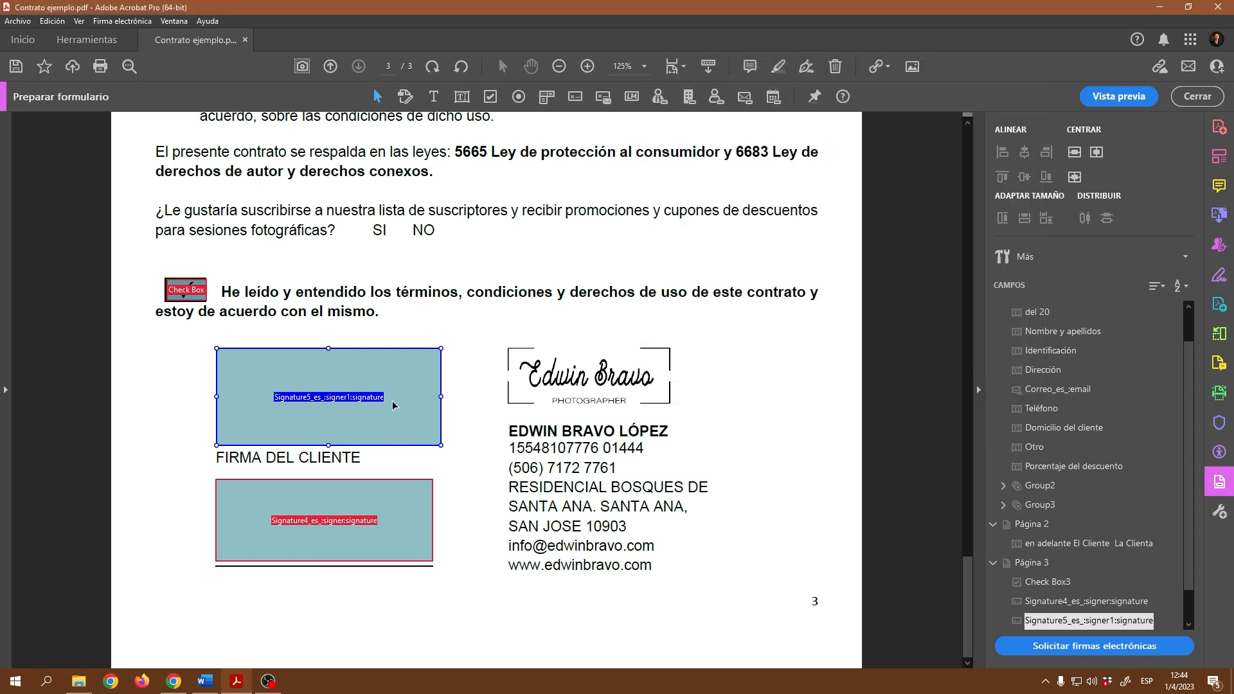
key(Delete)
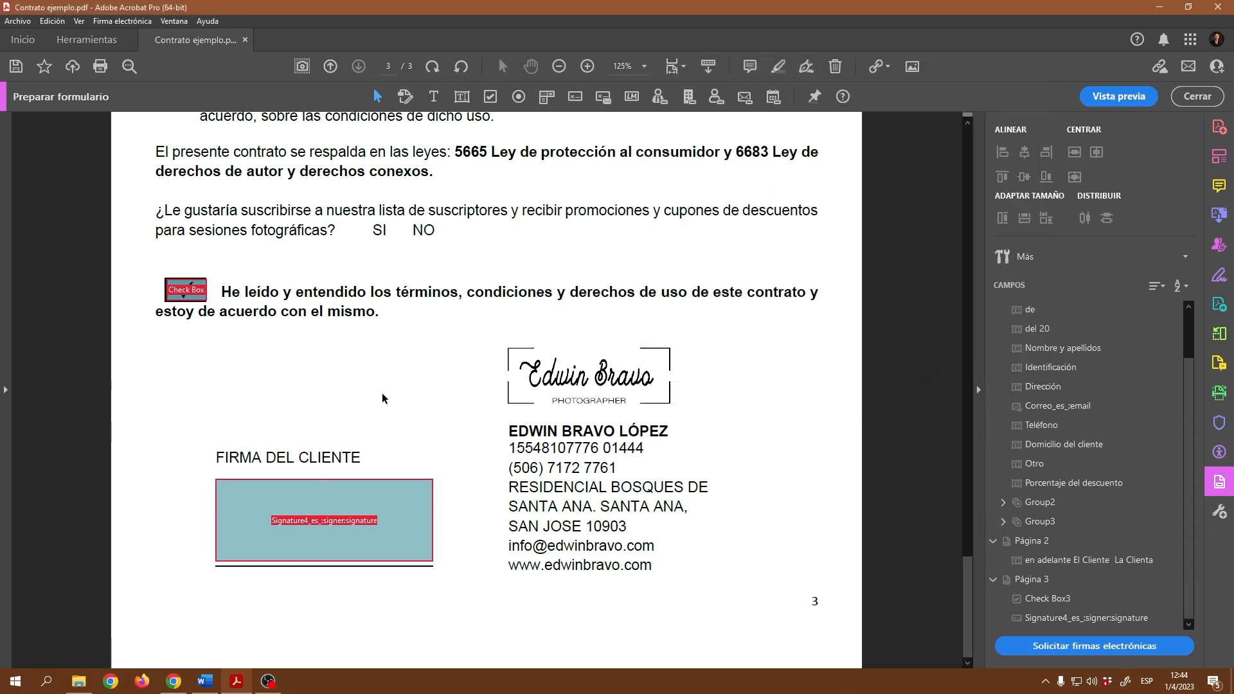
Open the properties of the Teléfono field on page 1 and review its field types, keeping Text
scroll(521, 400, up, 15)
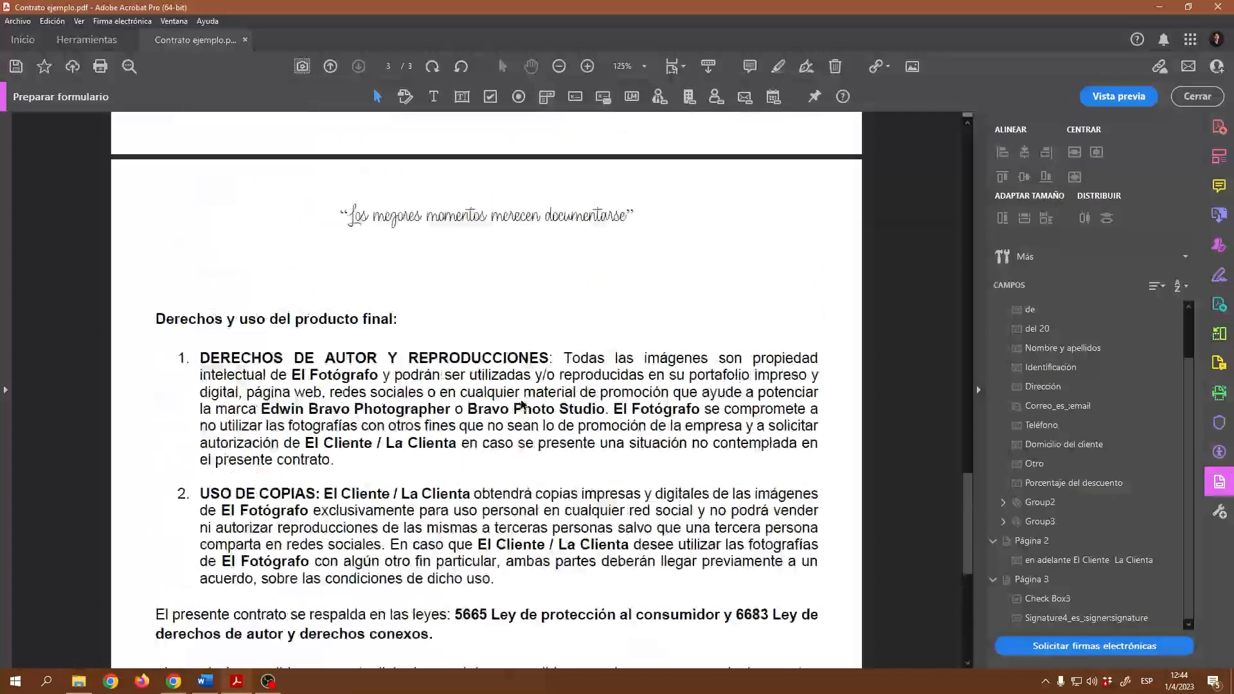
scroll(521, 400, up, 15)
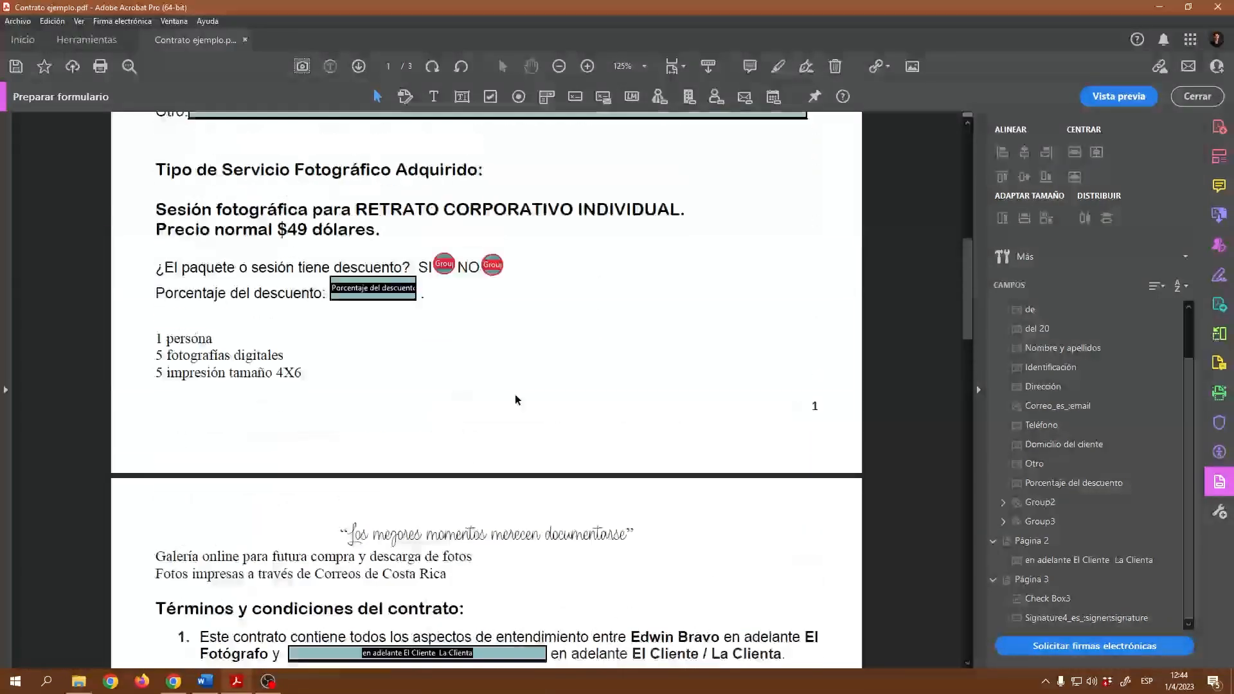
scroll(513, 399, up, 3)
click(513, 398)
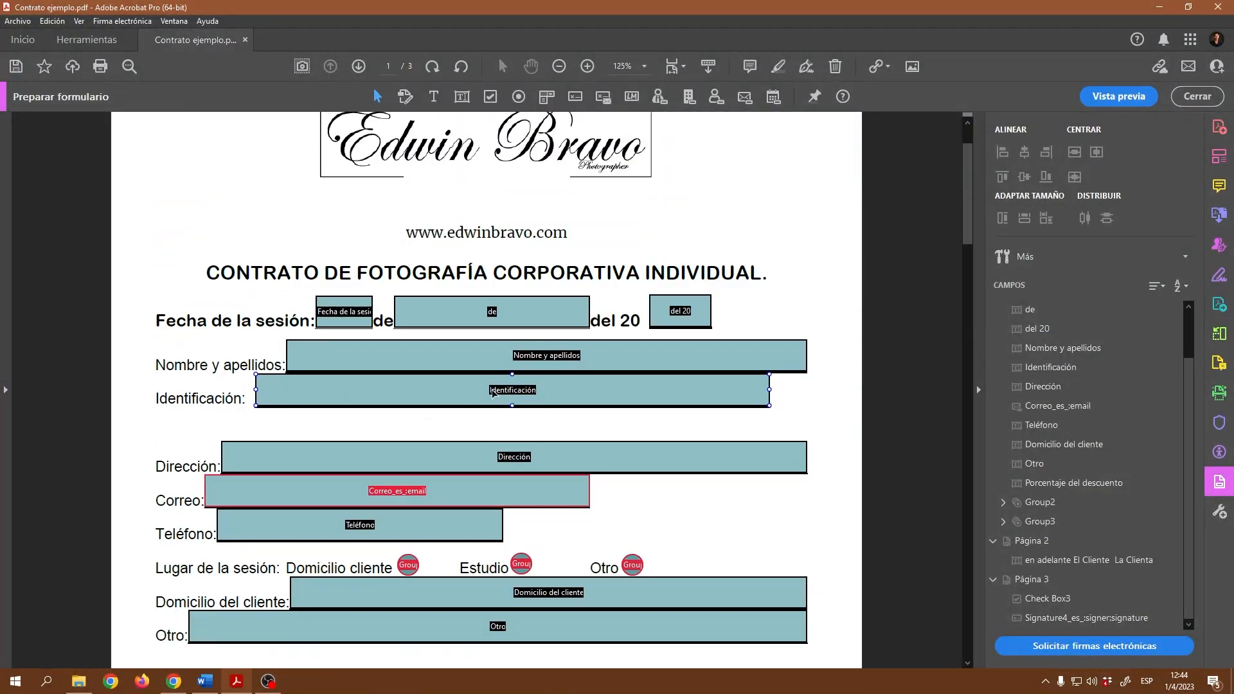
click(559, 394)
scroll(418, 491, down, 1)
click(388, 483)
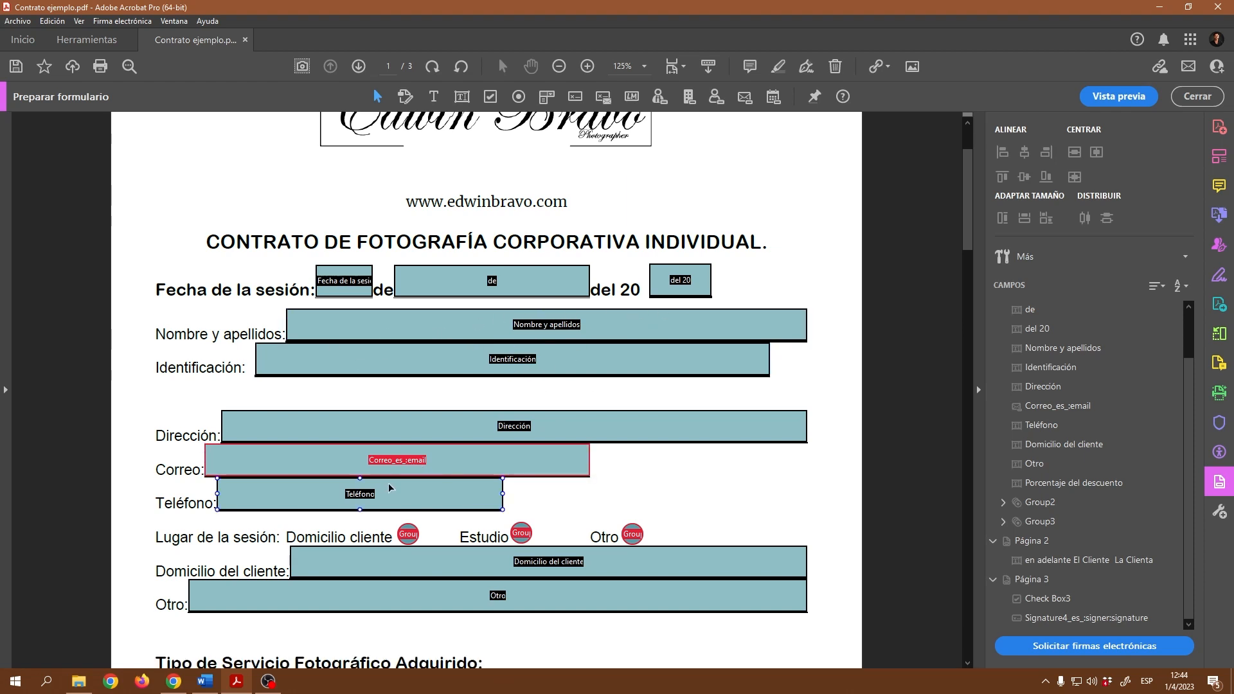
click(312, 490)
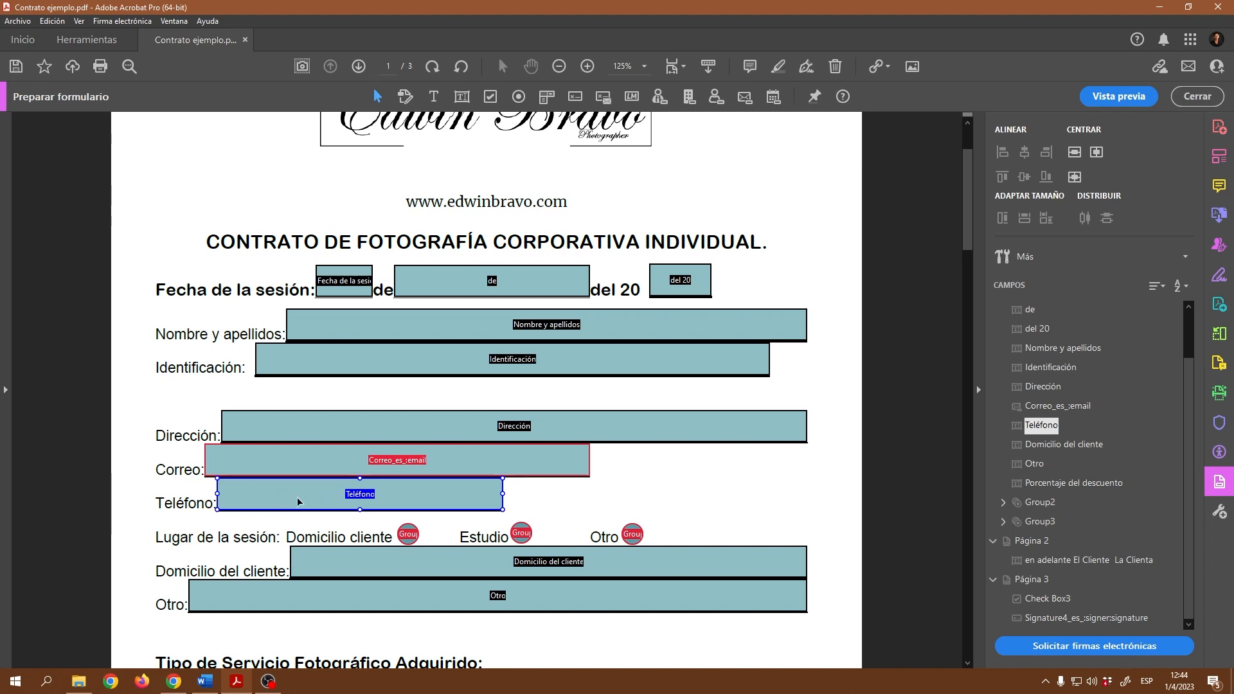
right_click(297, 502)
click(351, 172)
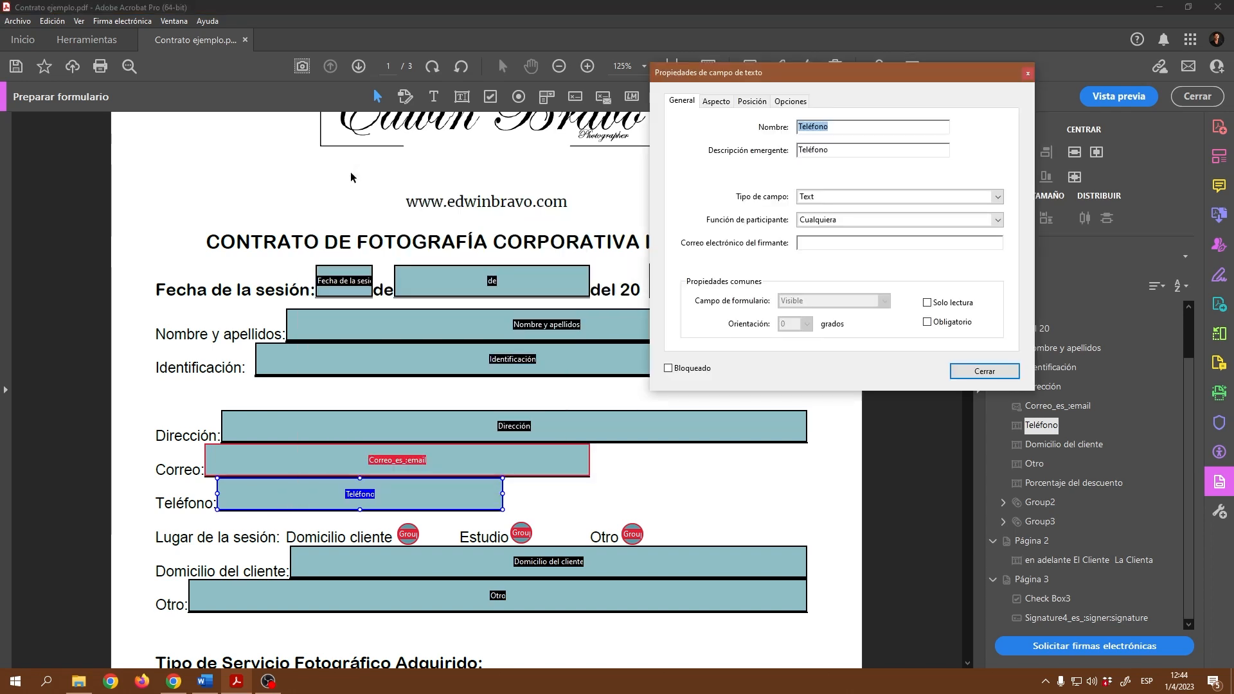
click(865, 197)
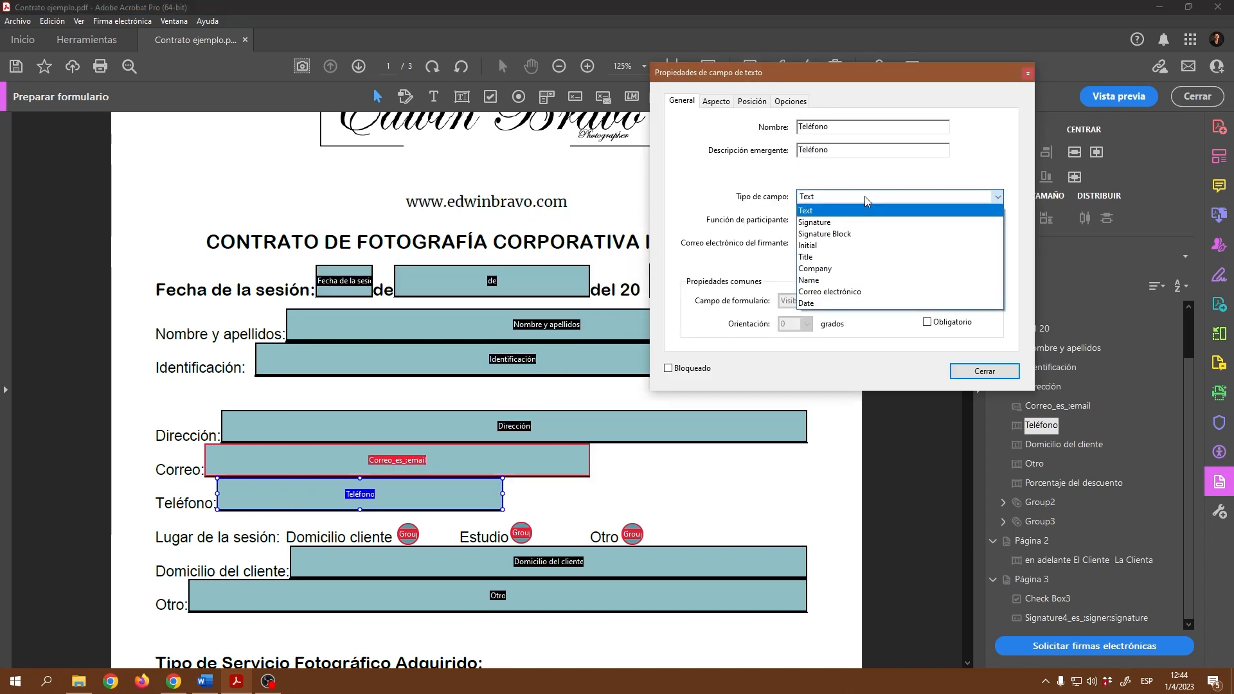
click(859, 200)
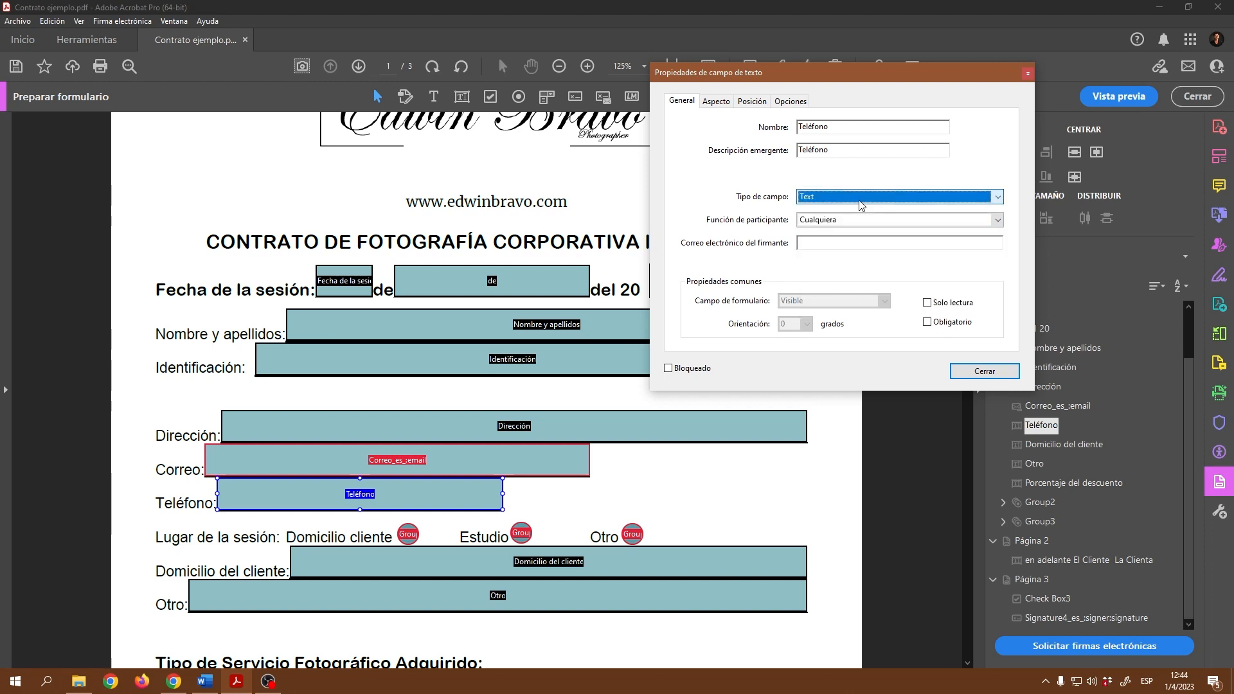
Enable a character limit for the Teléfono field and close its properties
click(801, 104)
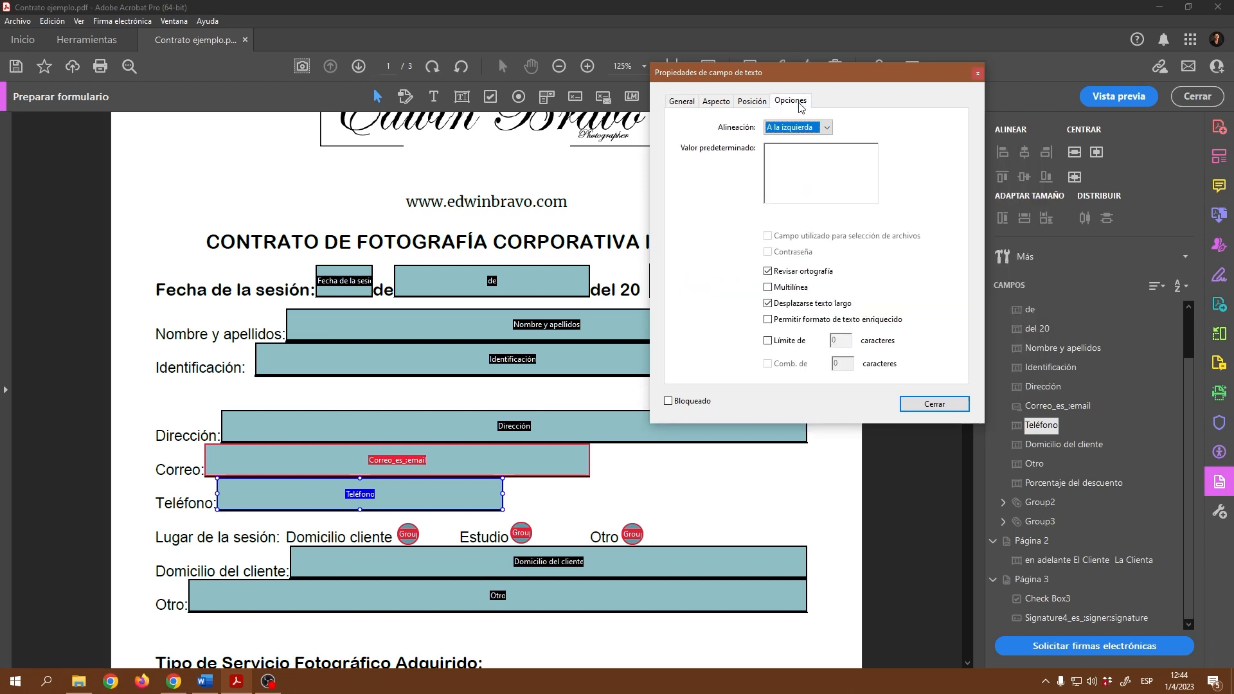
click(769, 341)
text(10)
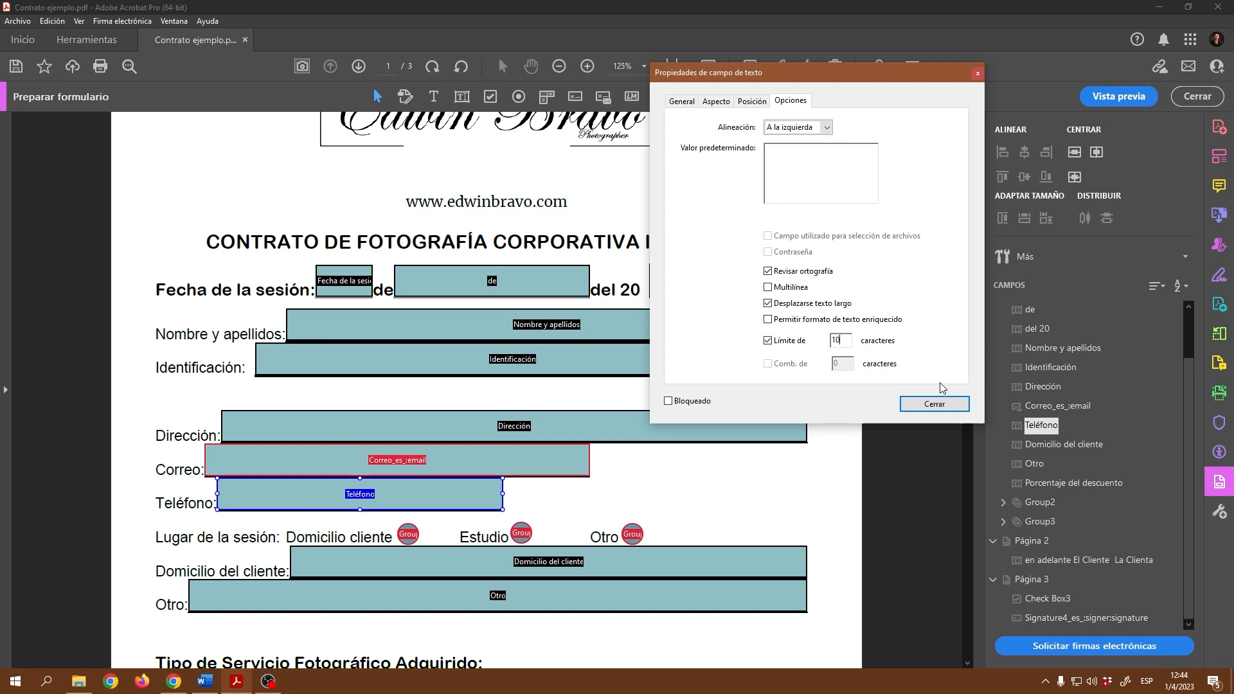
key(BackSpace)
click(934, 403)
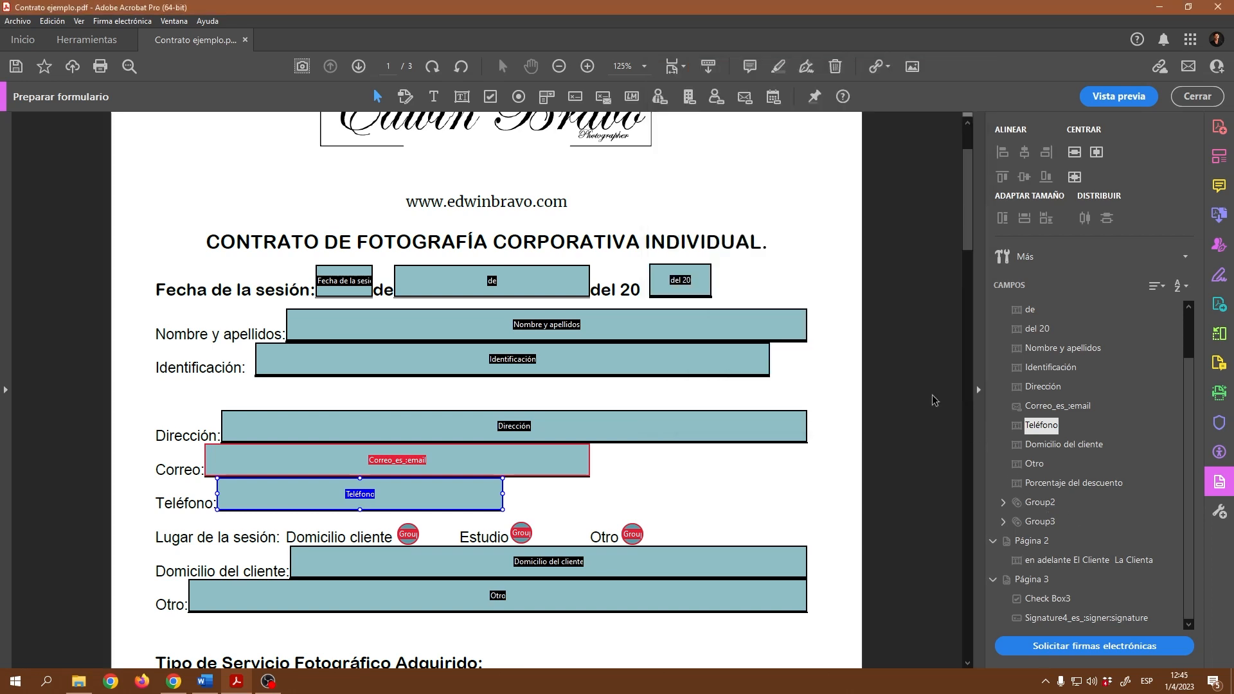
Preview the form, test the Teléfono field's character limit with a repeated digit, clear the entry and return to editing
click(1119, 97)
click(403, 496)
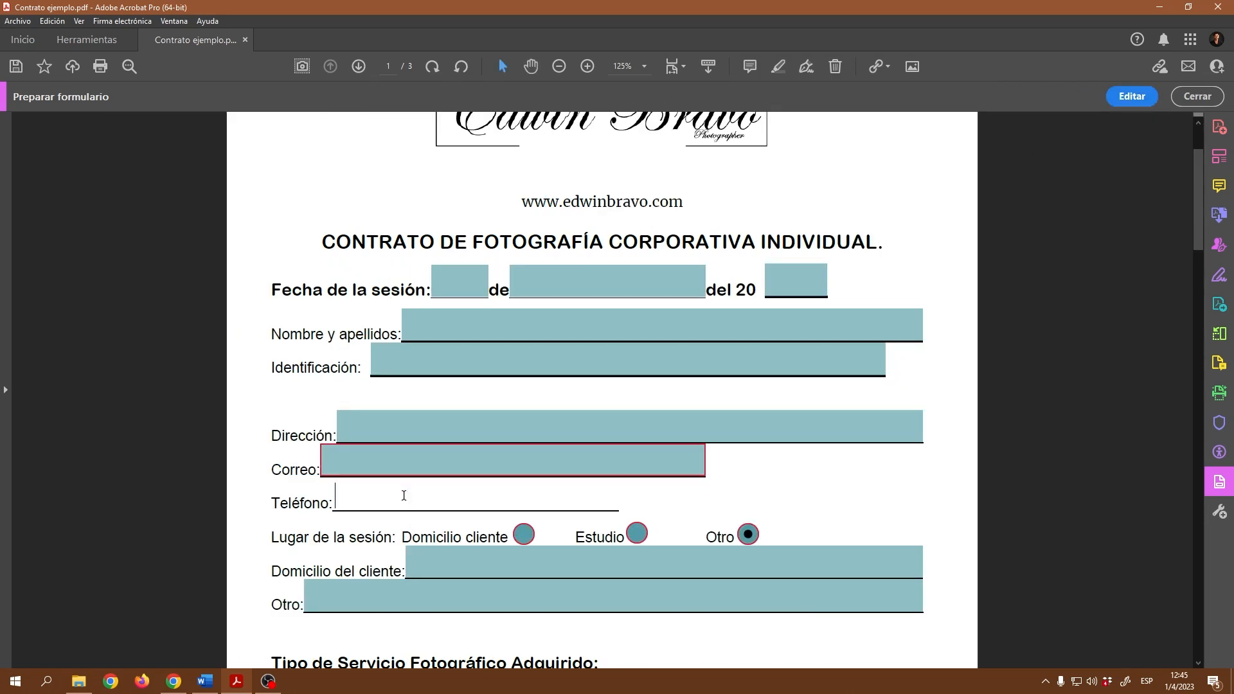
text(22222222222)
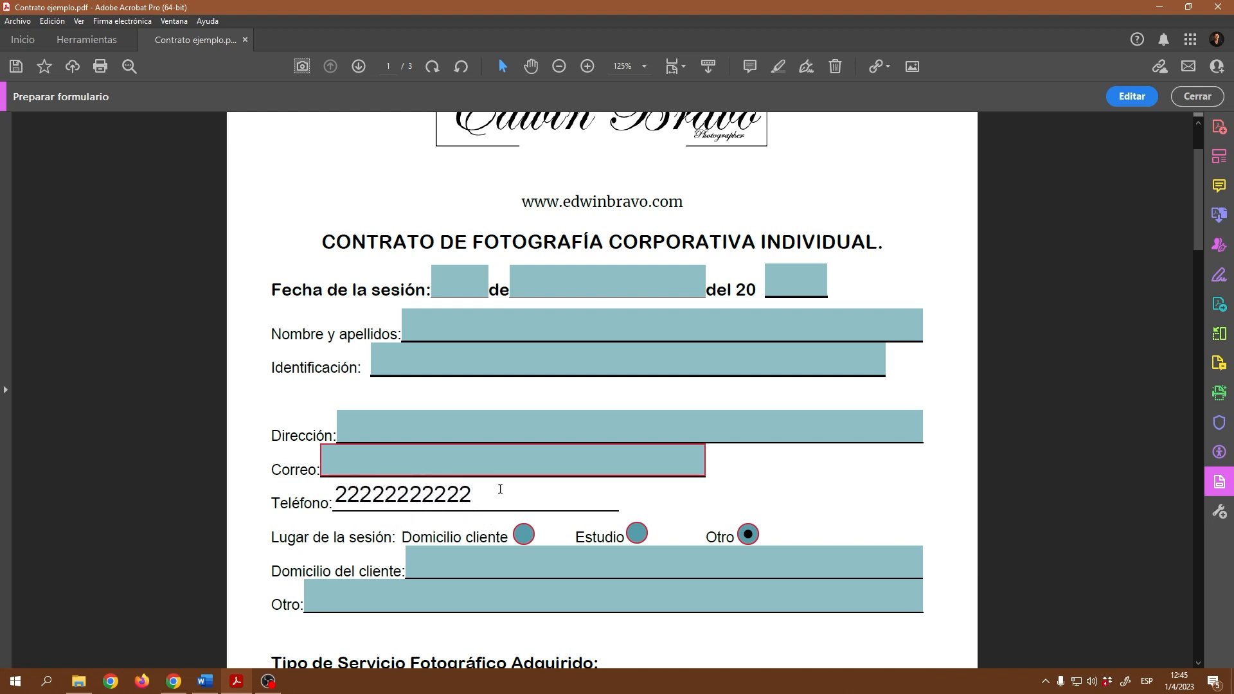
drag(469, 501, 337, 497)
key(BackSpace)
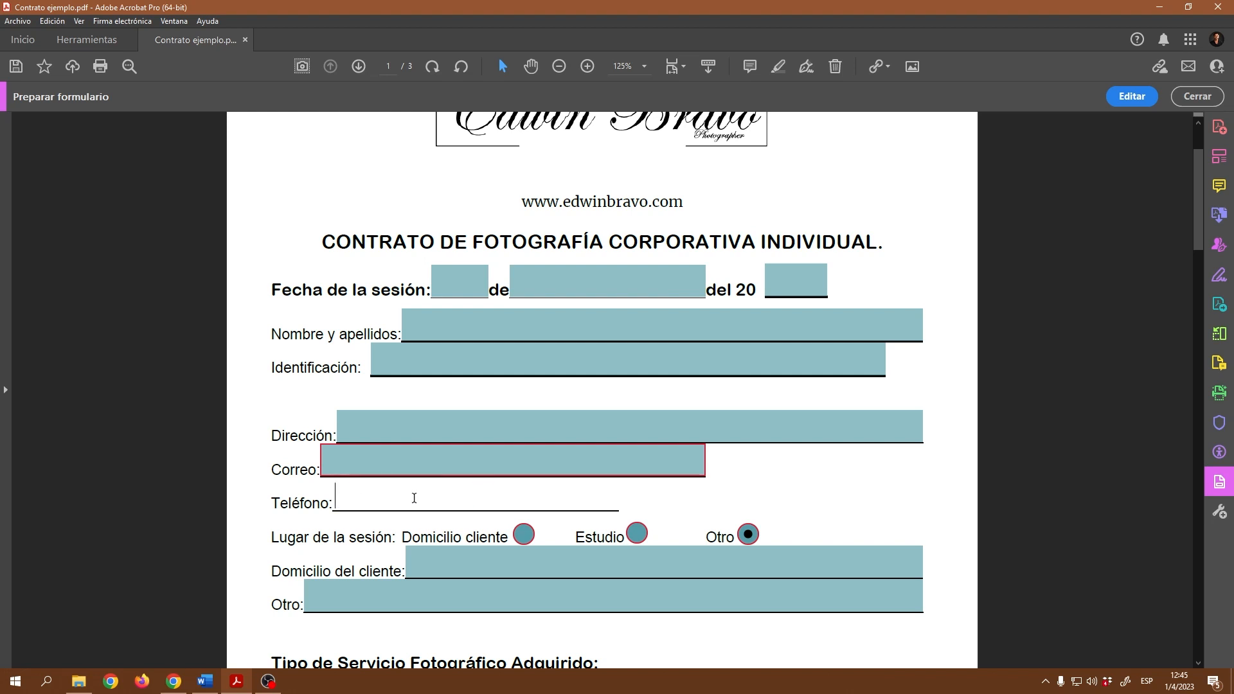
click(1132, 96)
Delete the text field over the year line after "del 20" in the session date
click(738, 364)
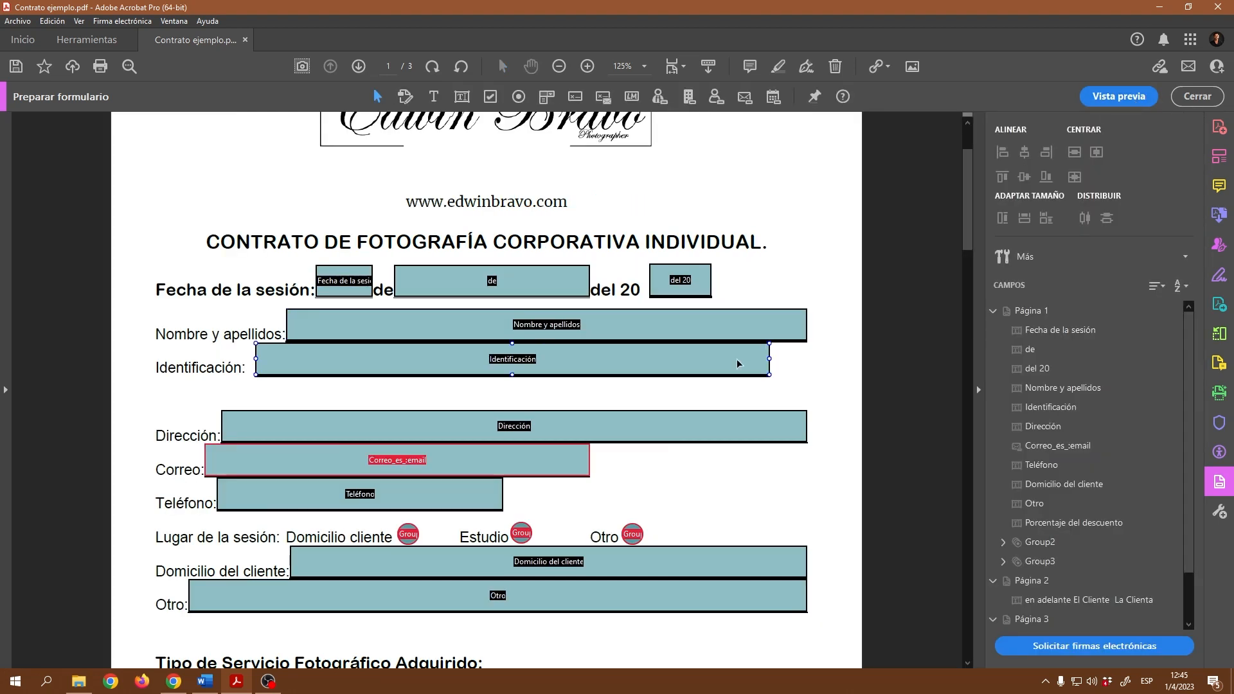
click(690, 277)
click(693, 286)
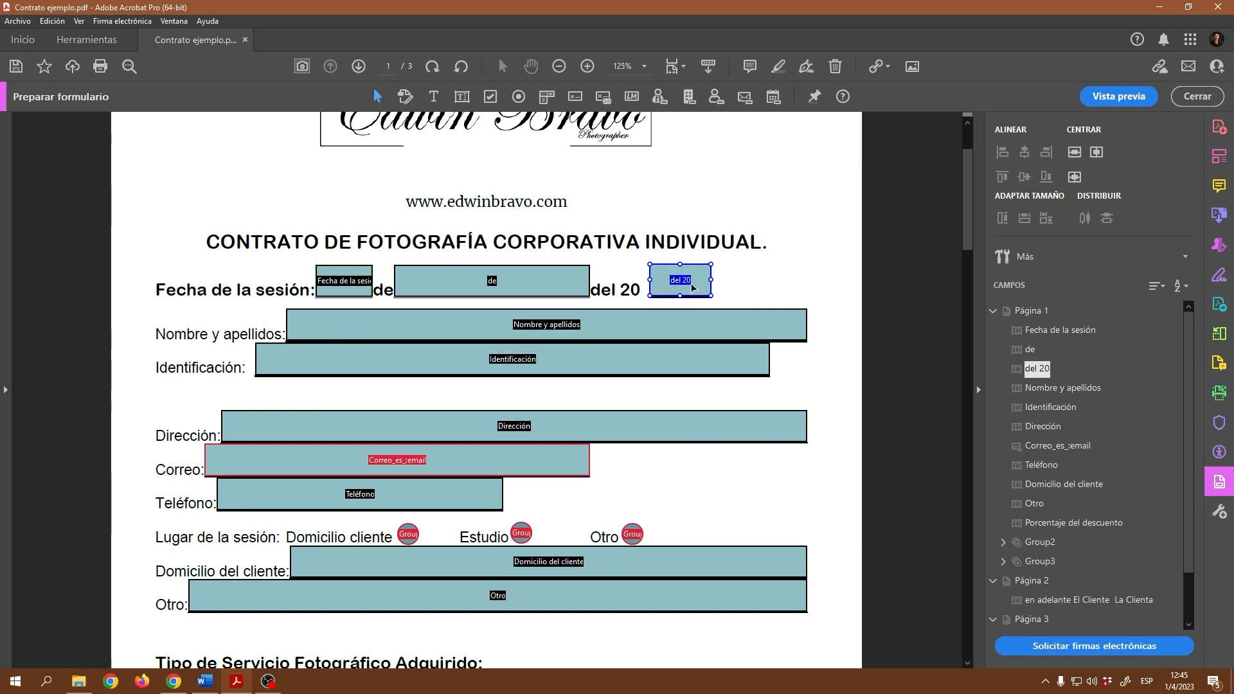
drag(692, 286, 697, 206)
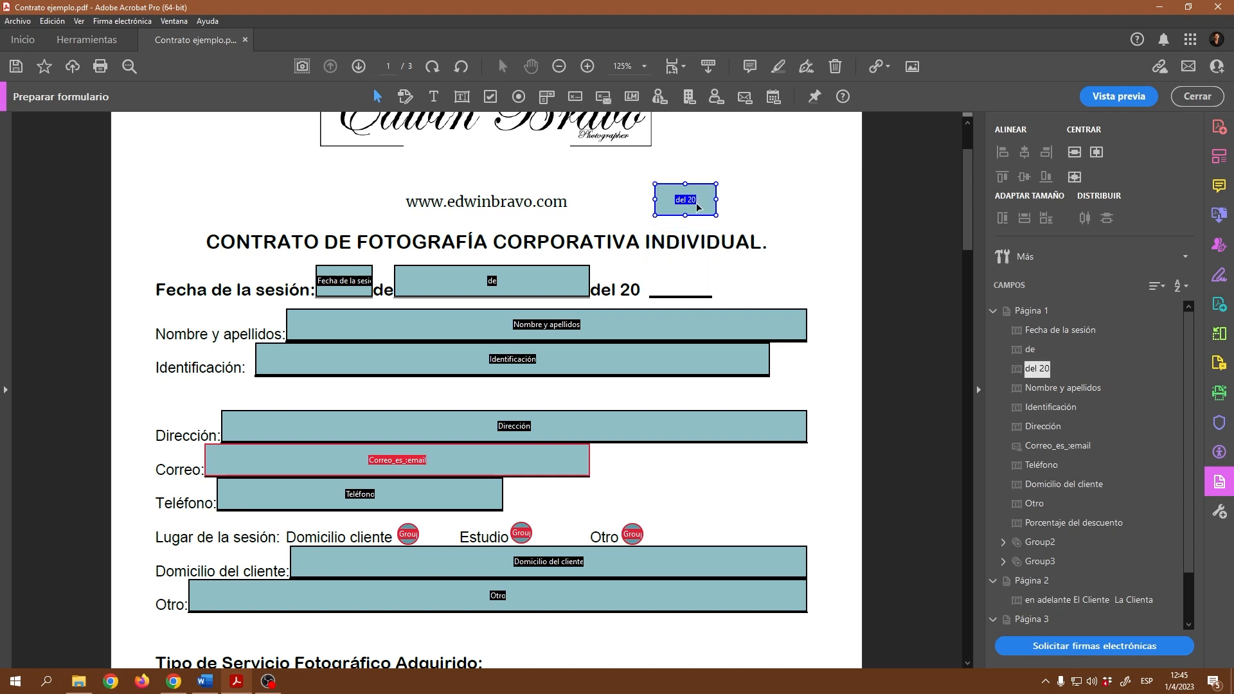
key(Delete)
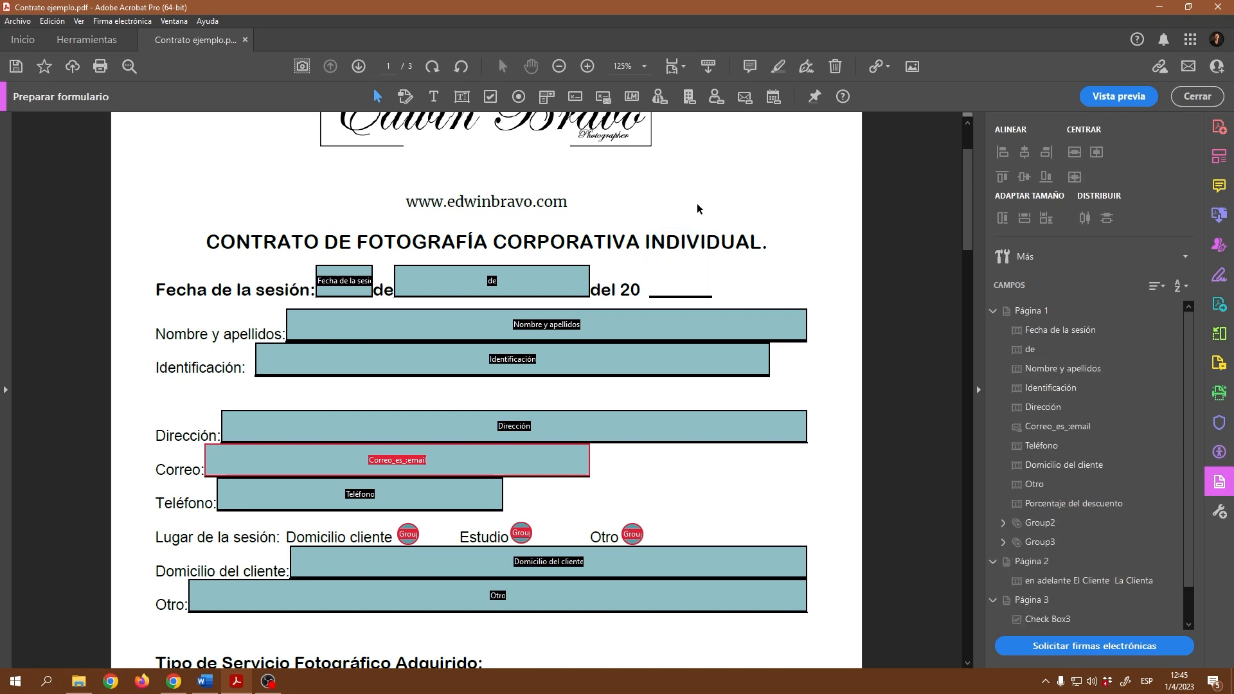
Add a dropdown field on the year line after "del 20" and narrow it to roughly the line's width
click(547, 98)
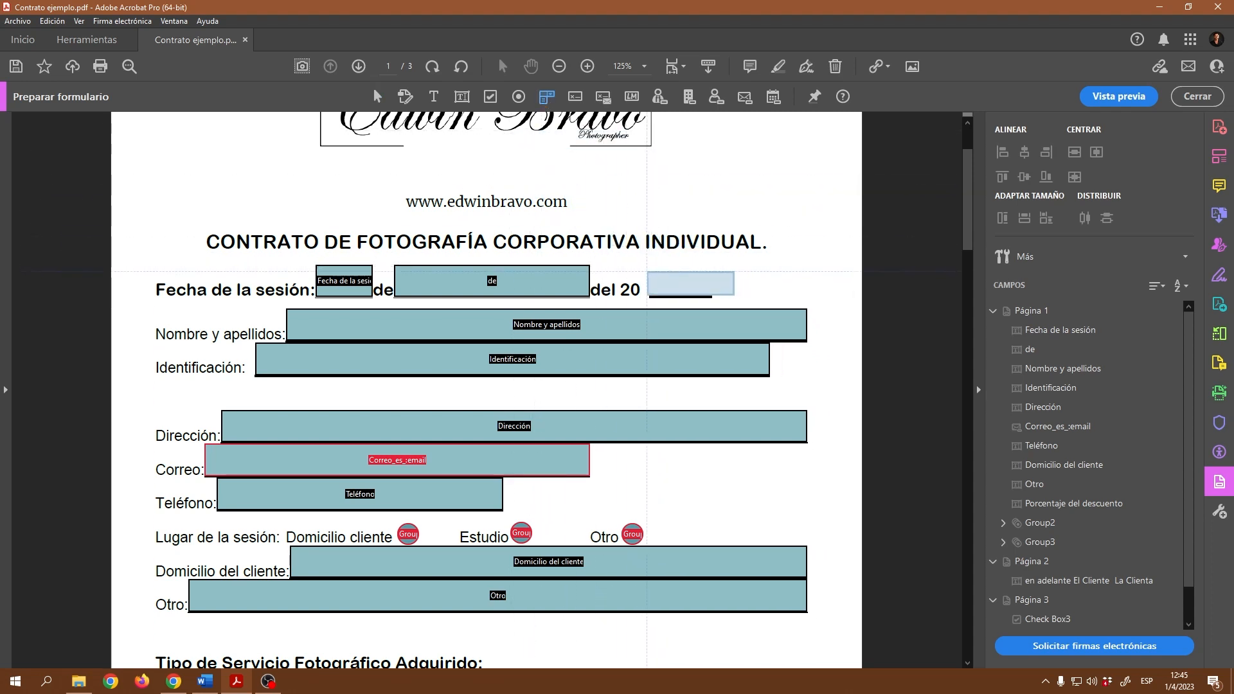
click(728, 286)
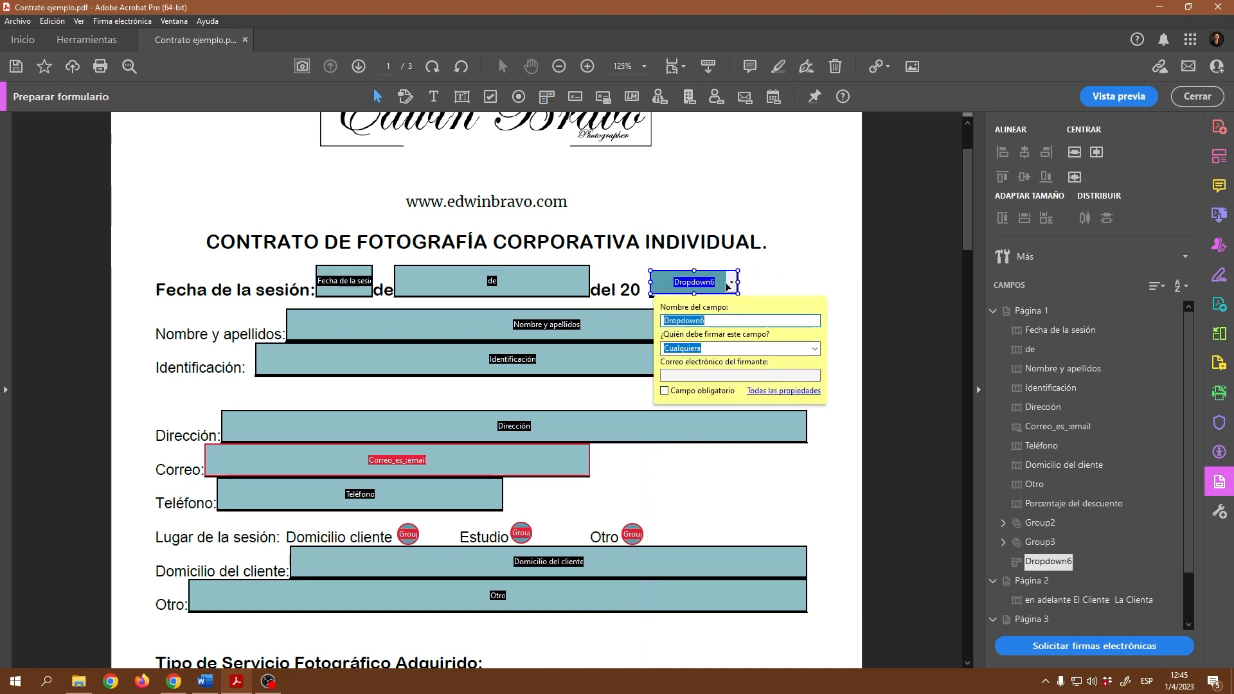
drag(738, 283, 720, 283)
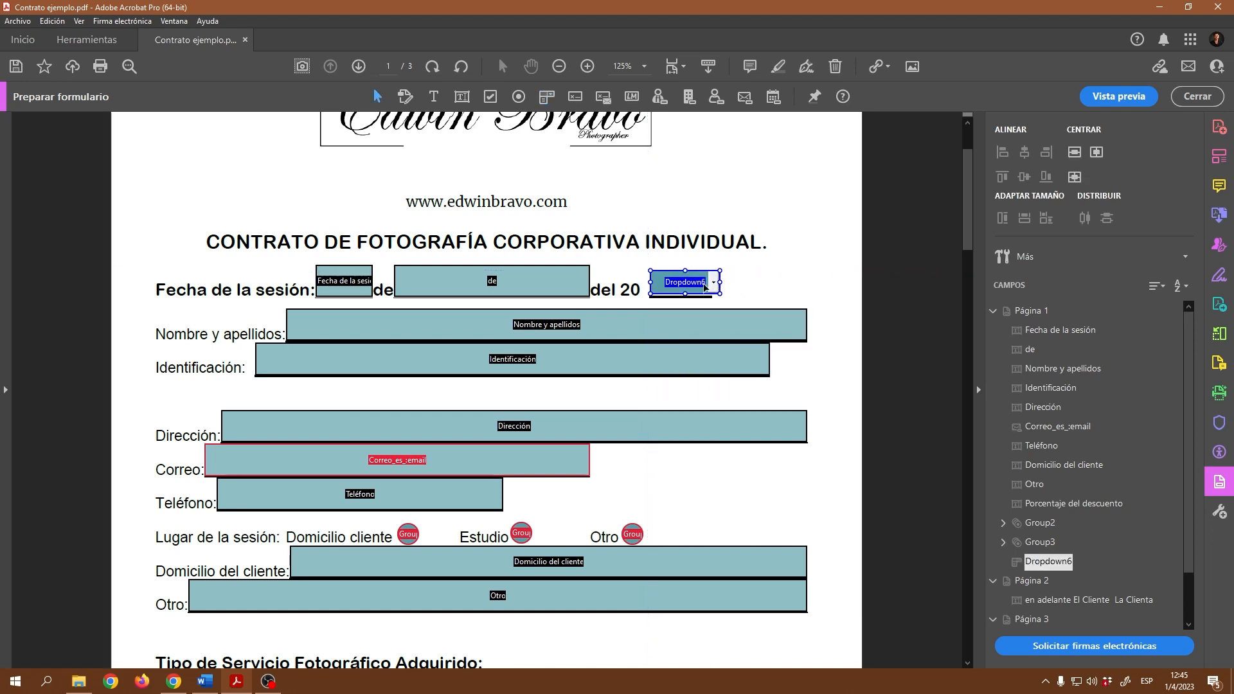
Open the properties of the year dropdown after "del 20" and mark the field as required (Obligatorio)
right_click(696, 286)
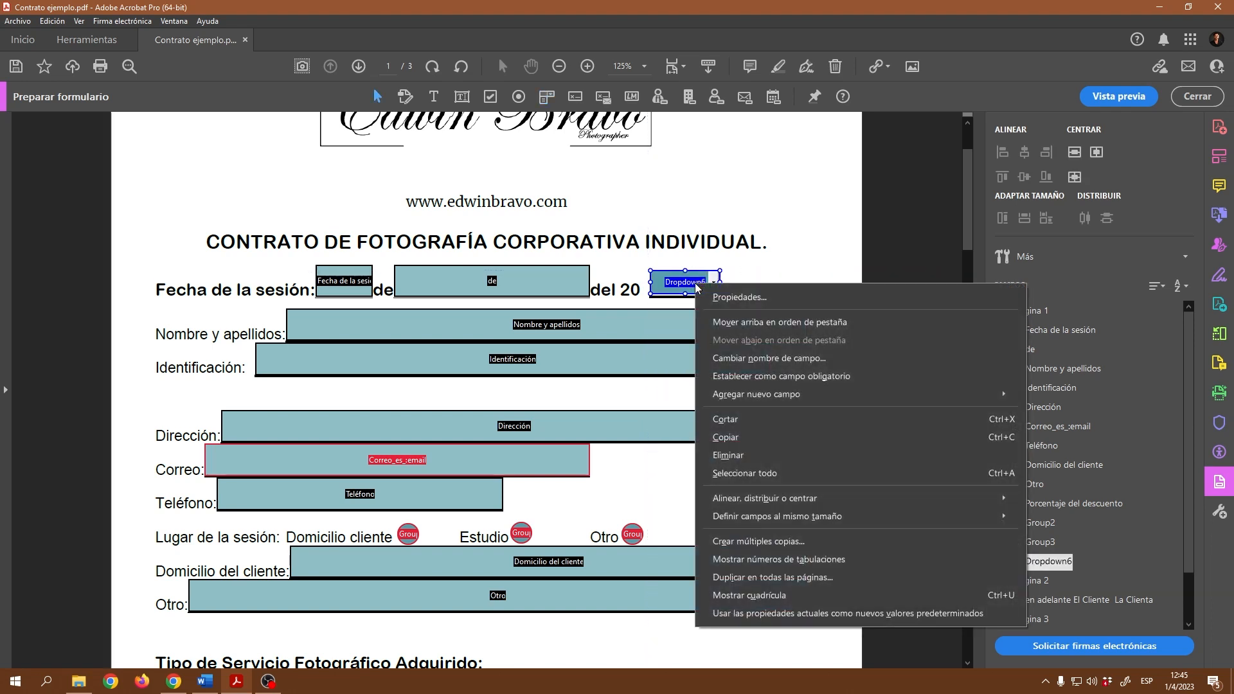
click(737, 299)
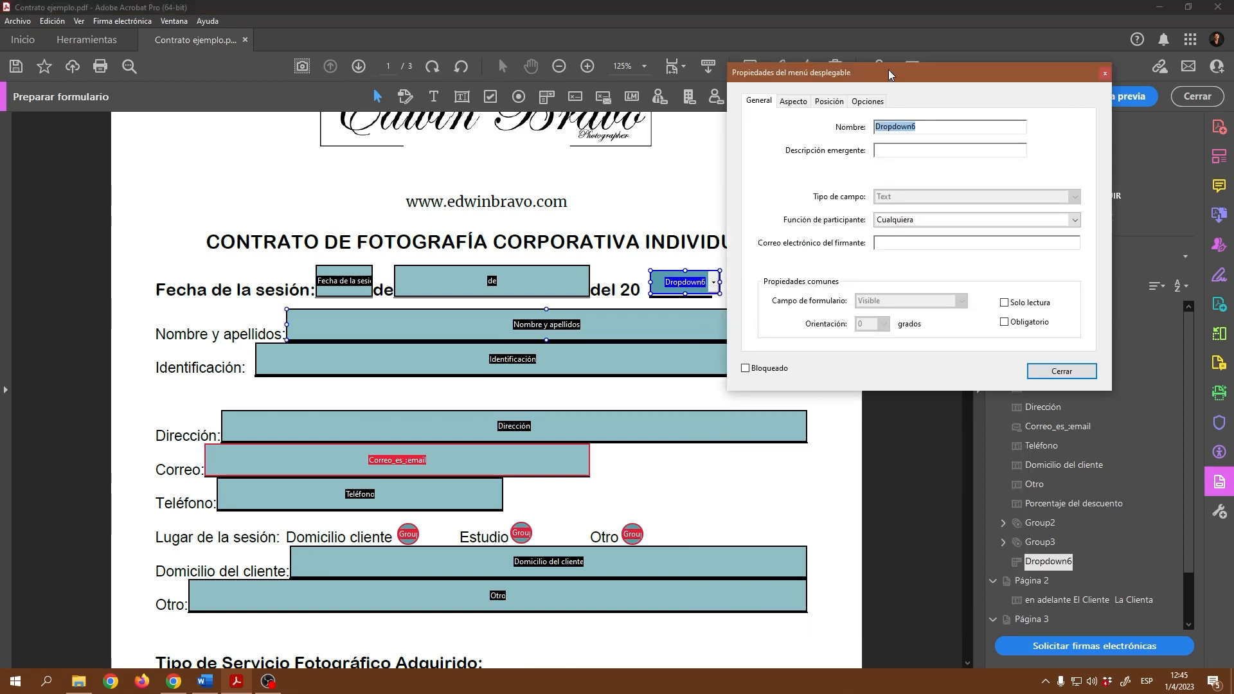
mouse_move(888, 69)
mouse_down()
mouse_move(869, 68)
mouse_move(900, 77)
mouse_up()
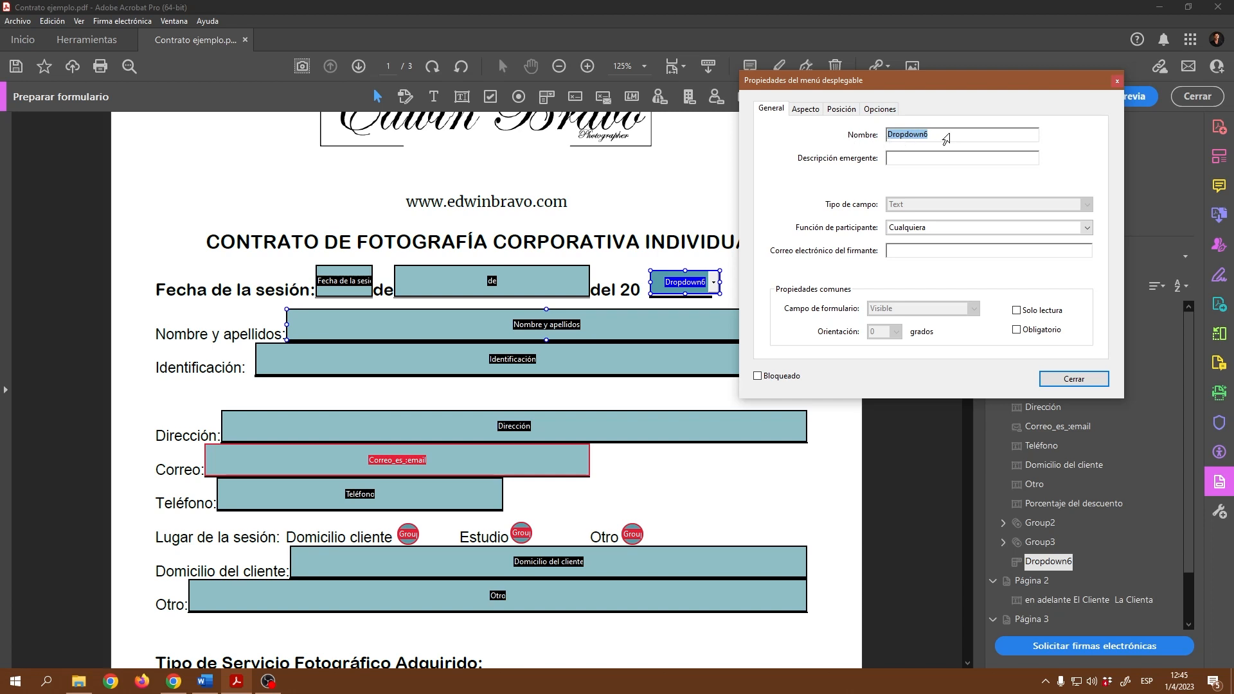
click(1018, 330)
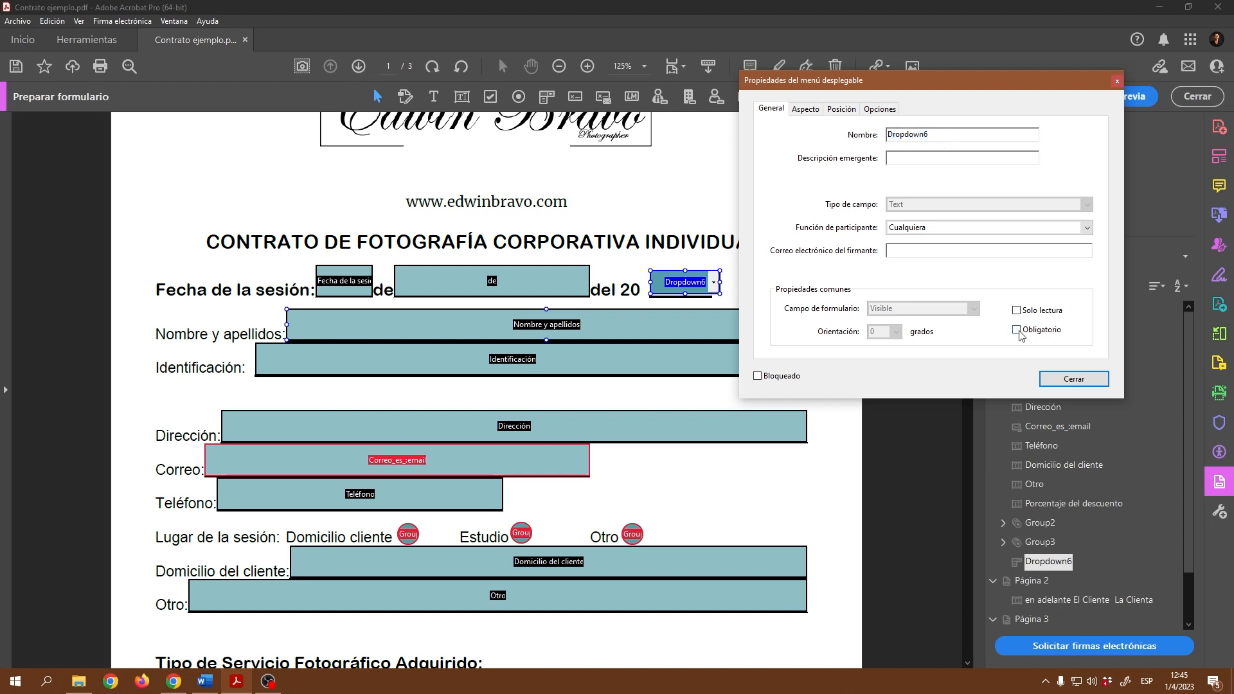
Add 23, 24 and 25 as the options of the year dropdown
click(874, 110)
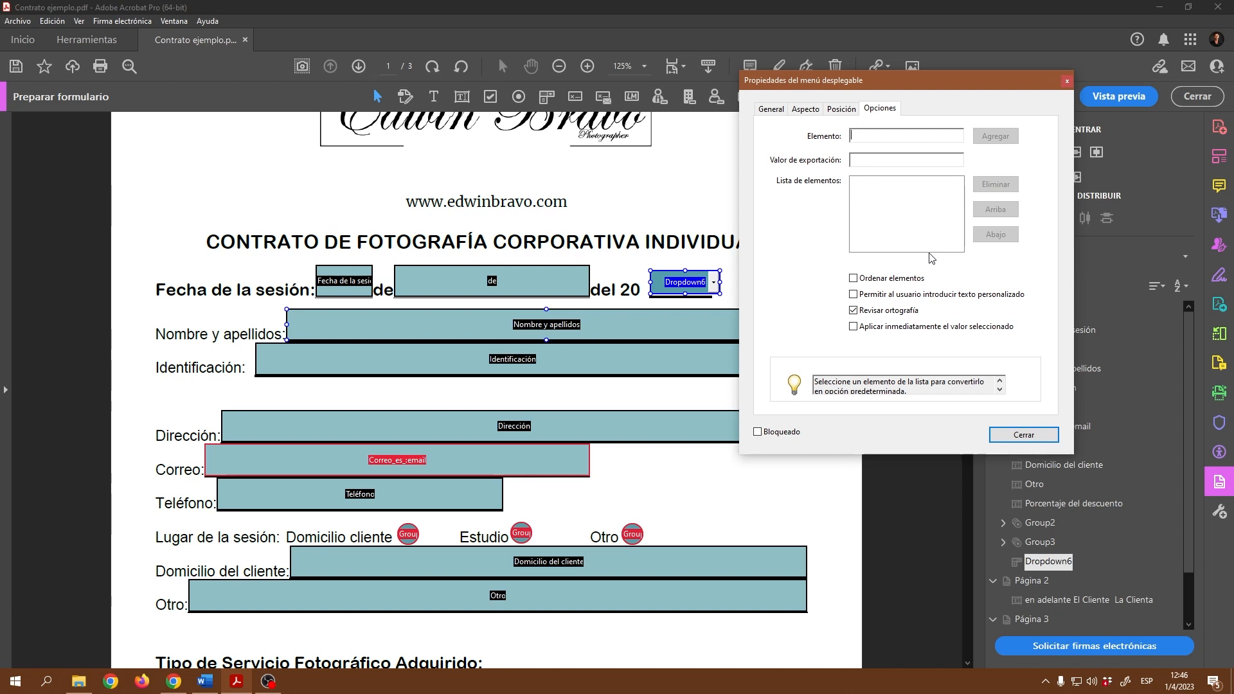
text(3)
click(996, 135)
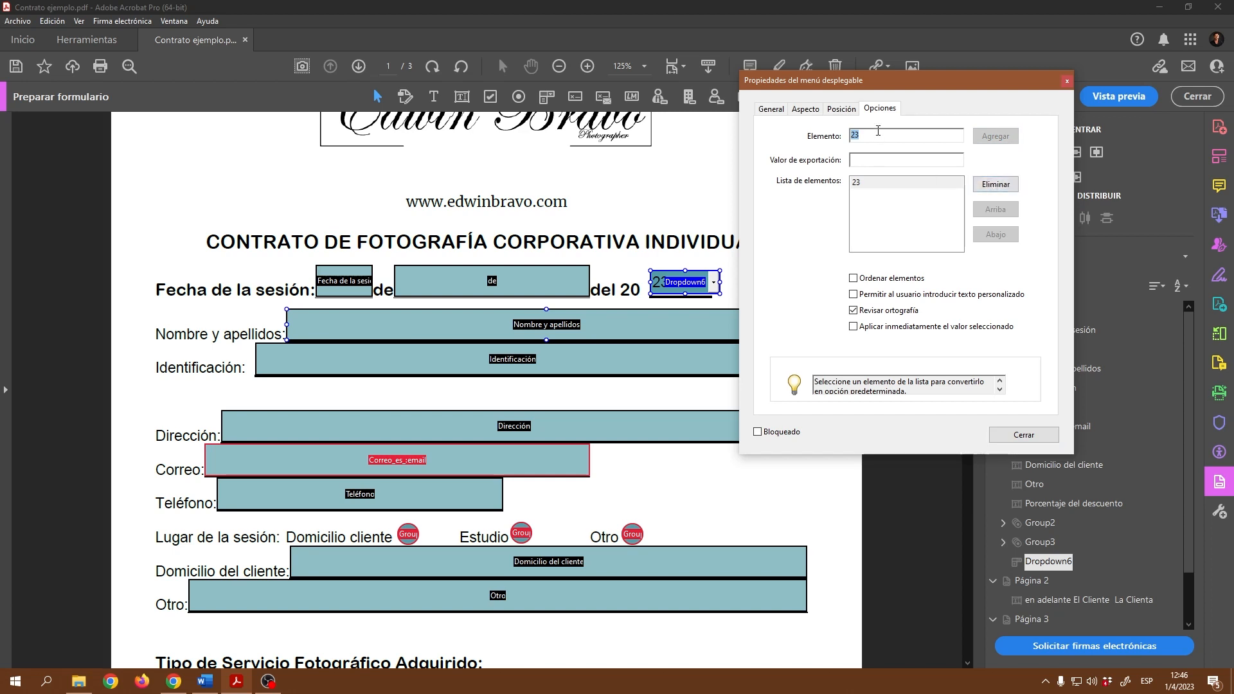
text(24)
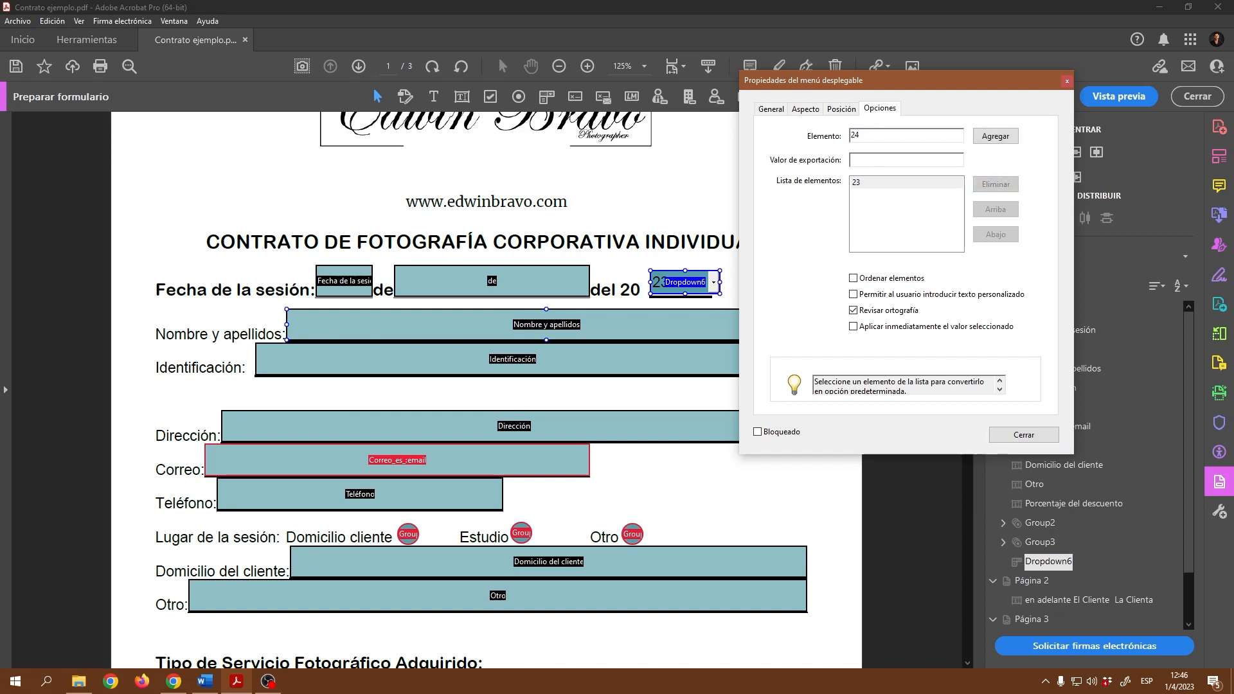
click(1003, 136)
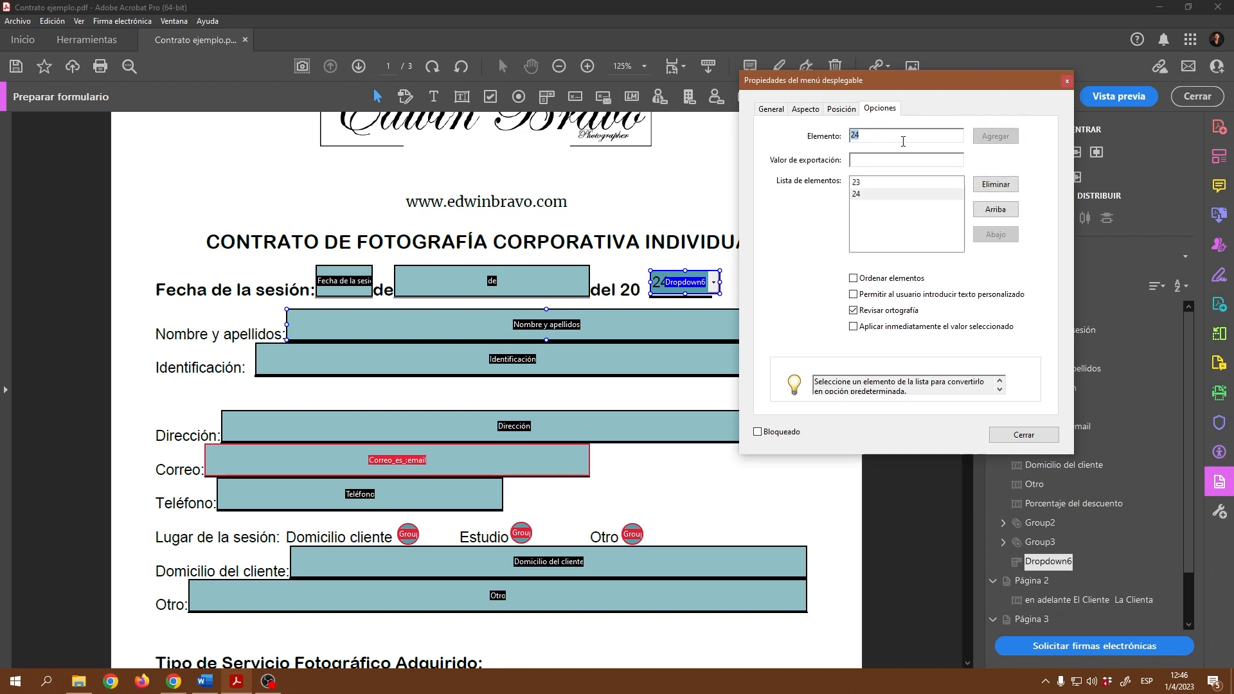
text(25)
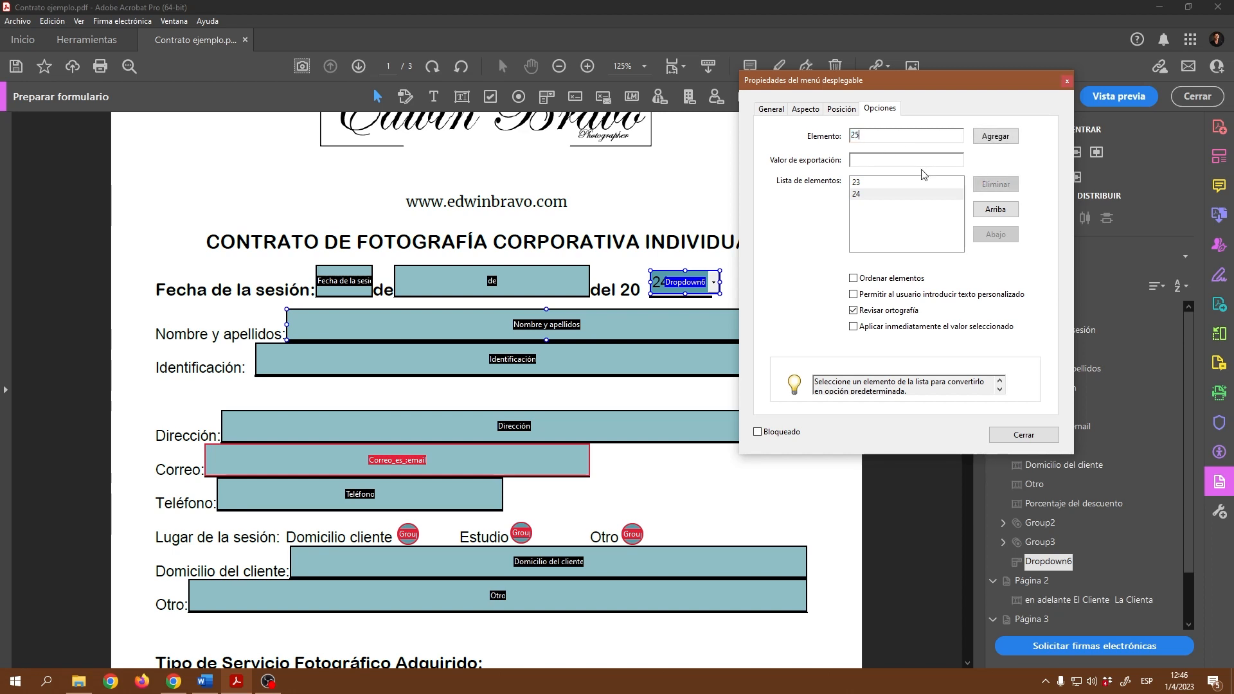
click(995, 136)
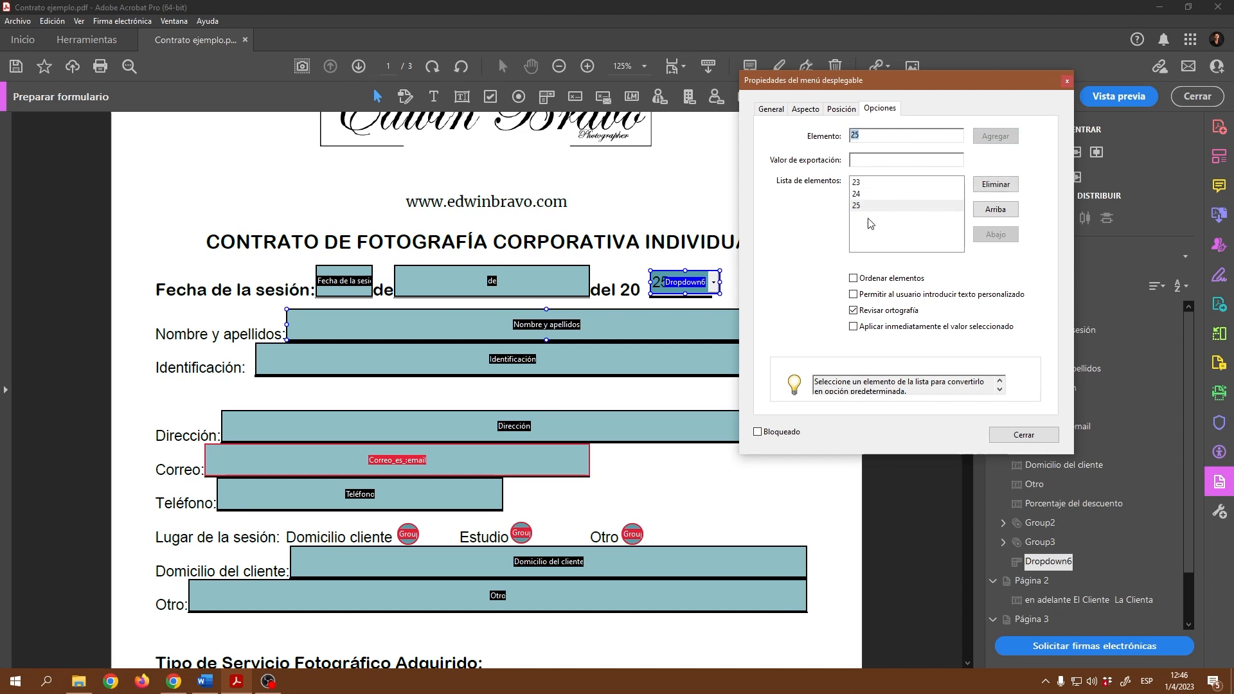
Set 23 as the year dropdown's default option and close its properties
click(865, 195)
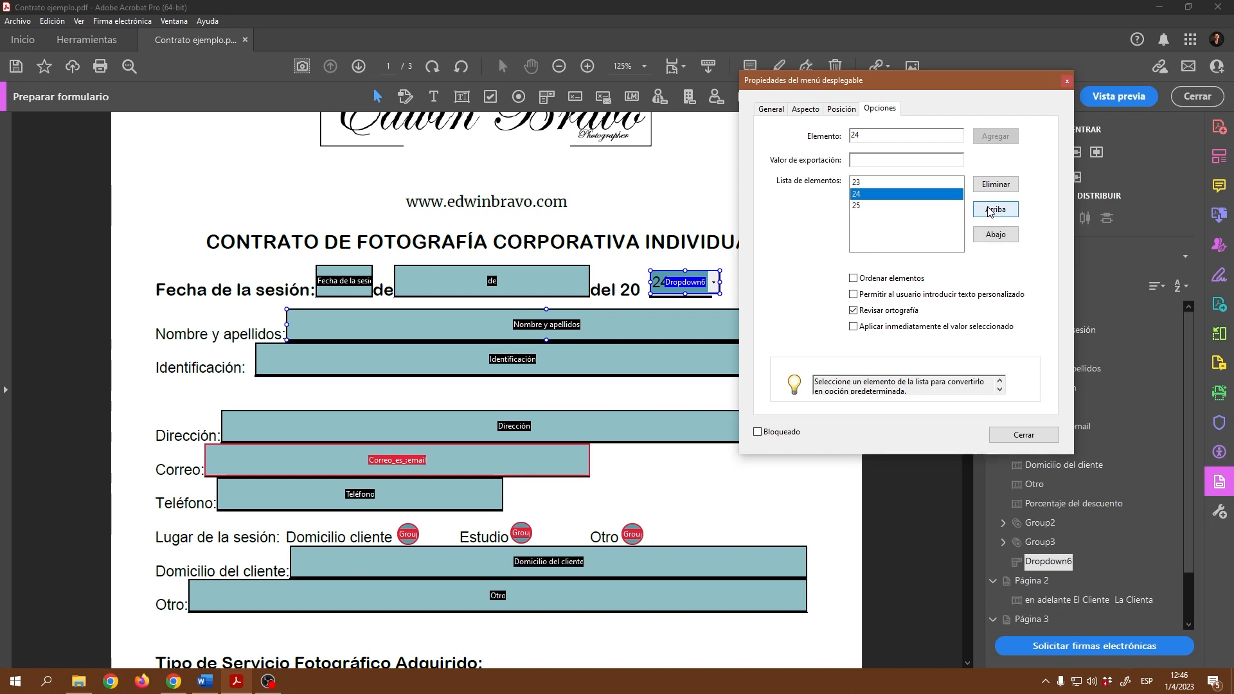
click(858, 184)
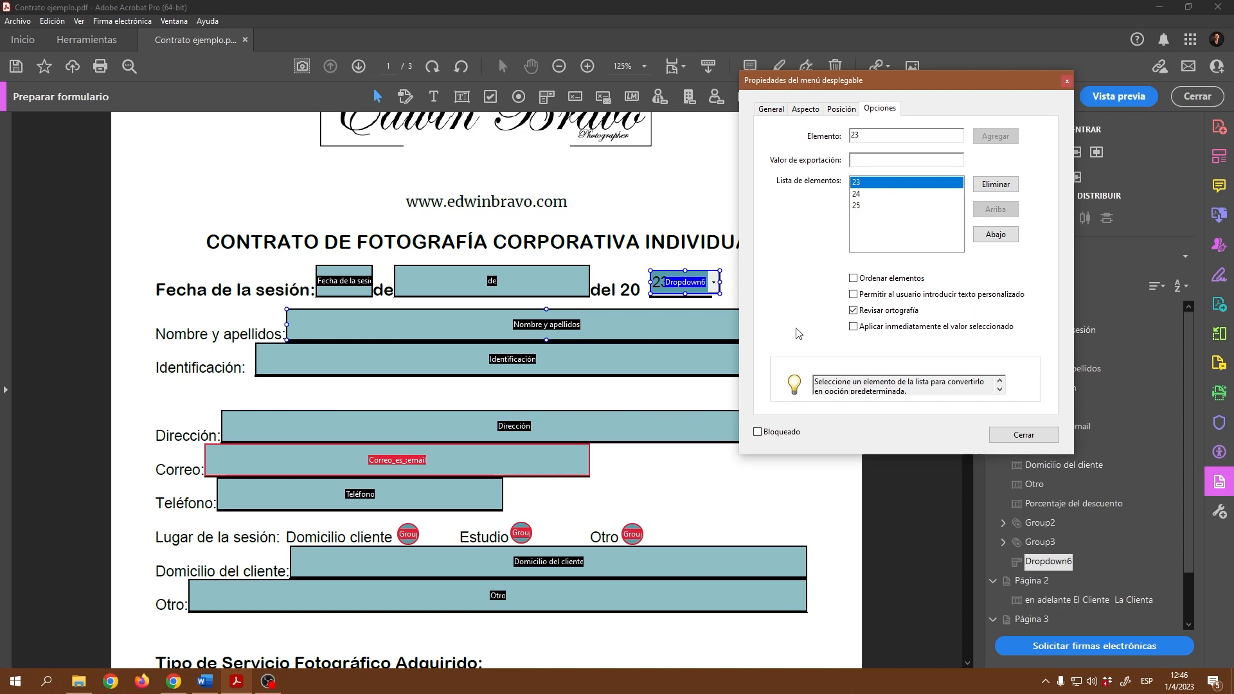
click(1024, 436)
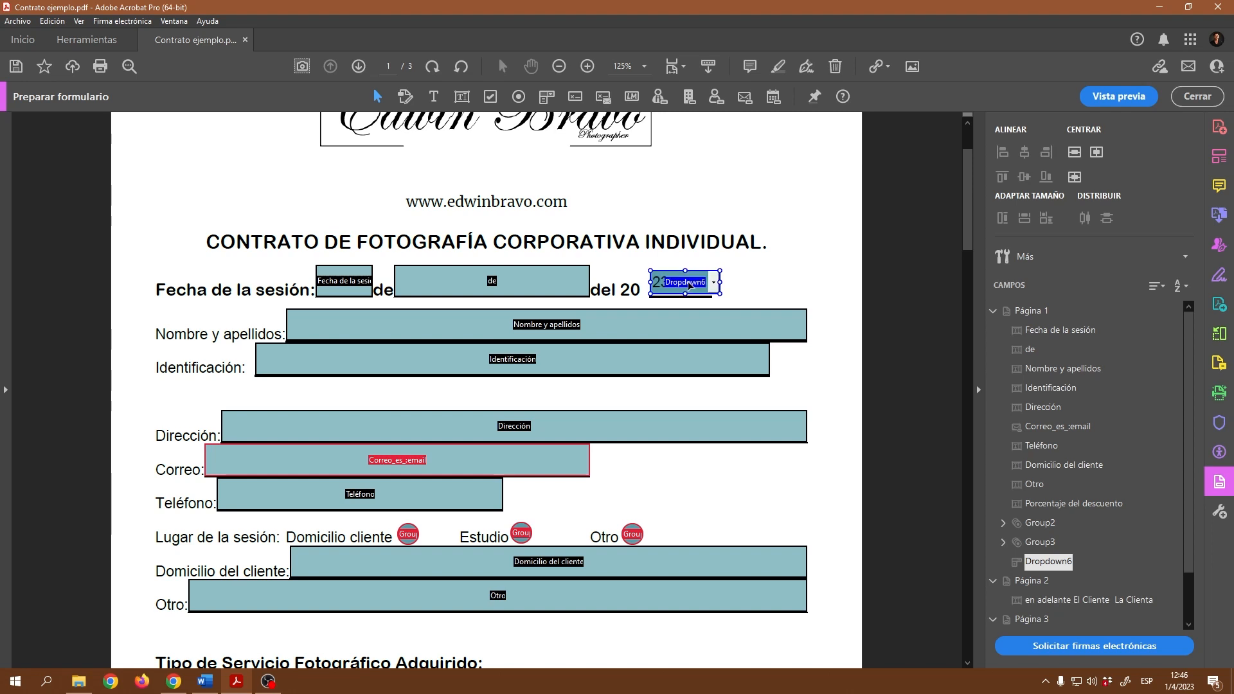
Review the year dropdown's general, position, appearance and option properties, and close them without changes
right_click(687, 283)
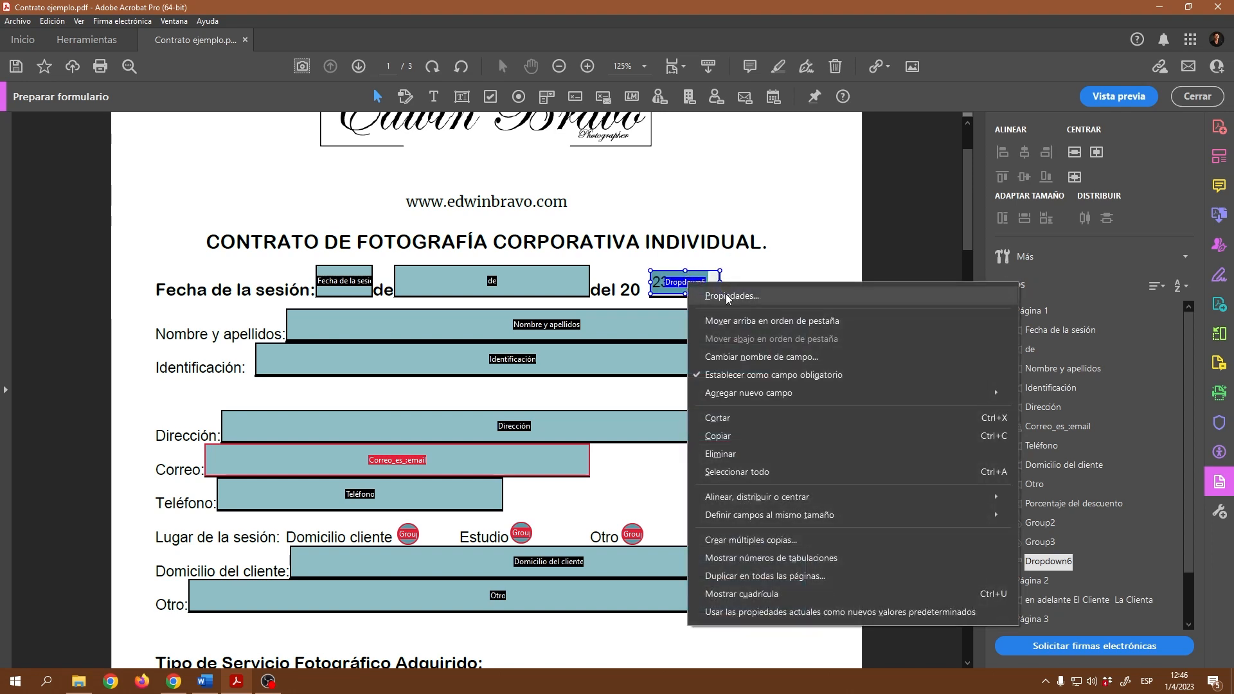
click(730, 294)
click(779, 110)
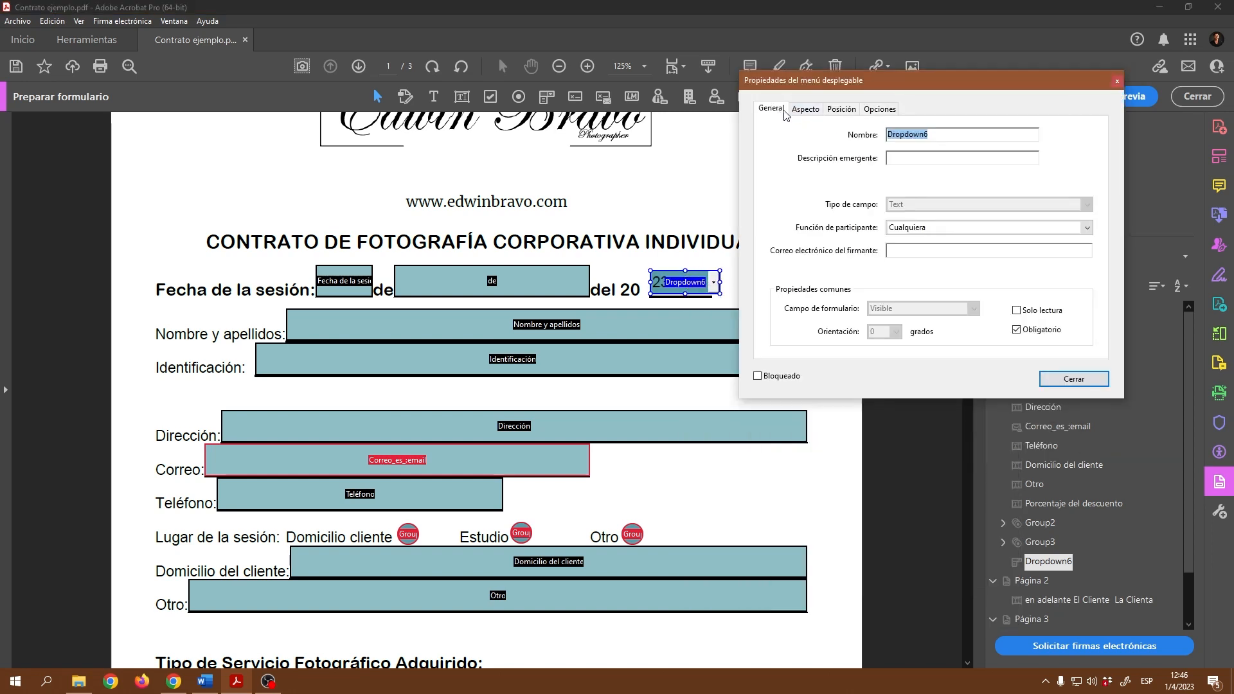
click(840, 111)
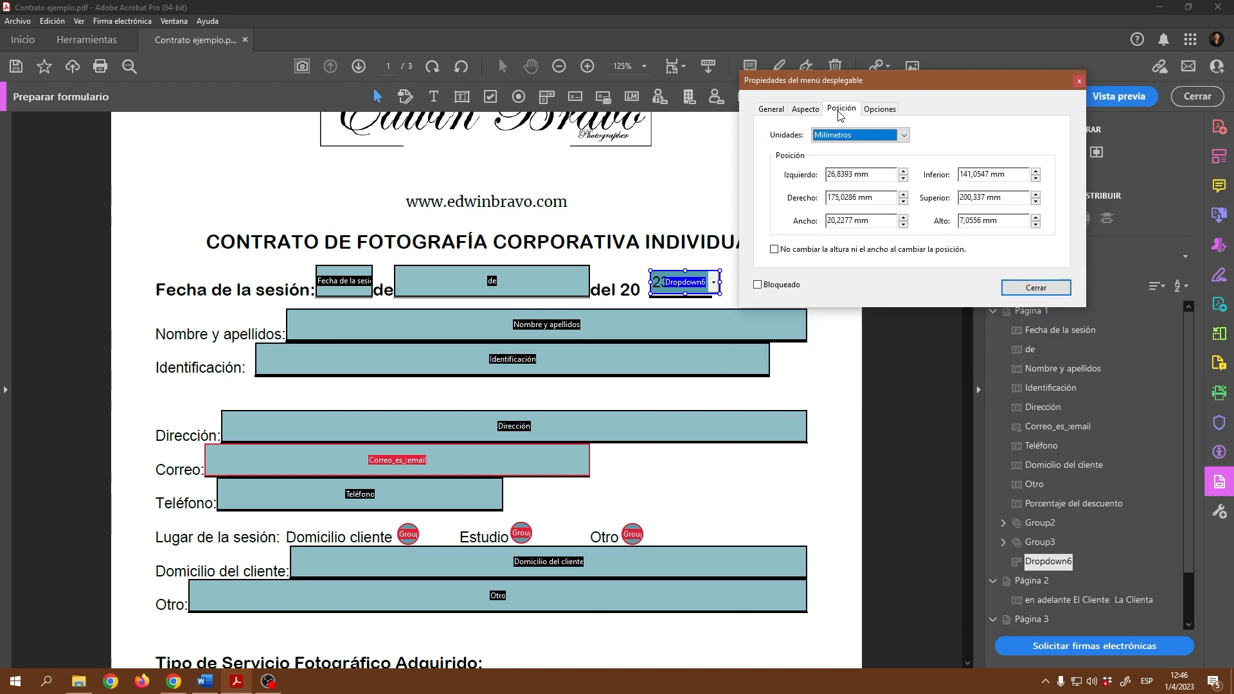
click(804, 110)
click(878, 110)
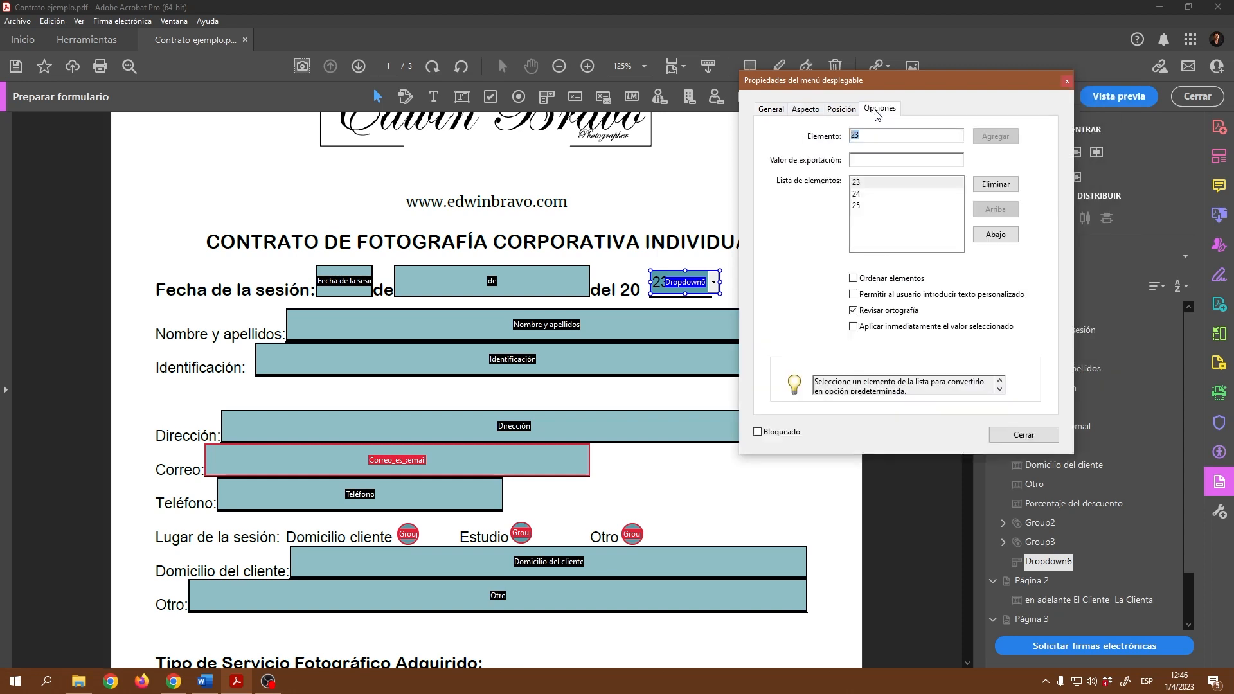
click(777, 111)
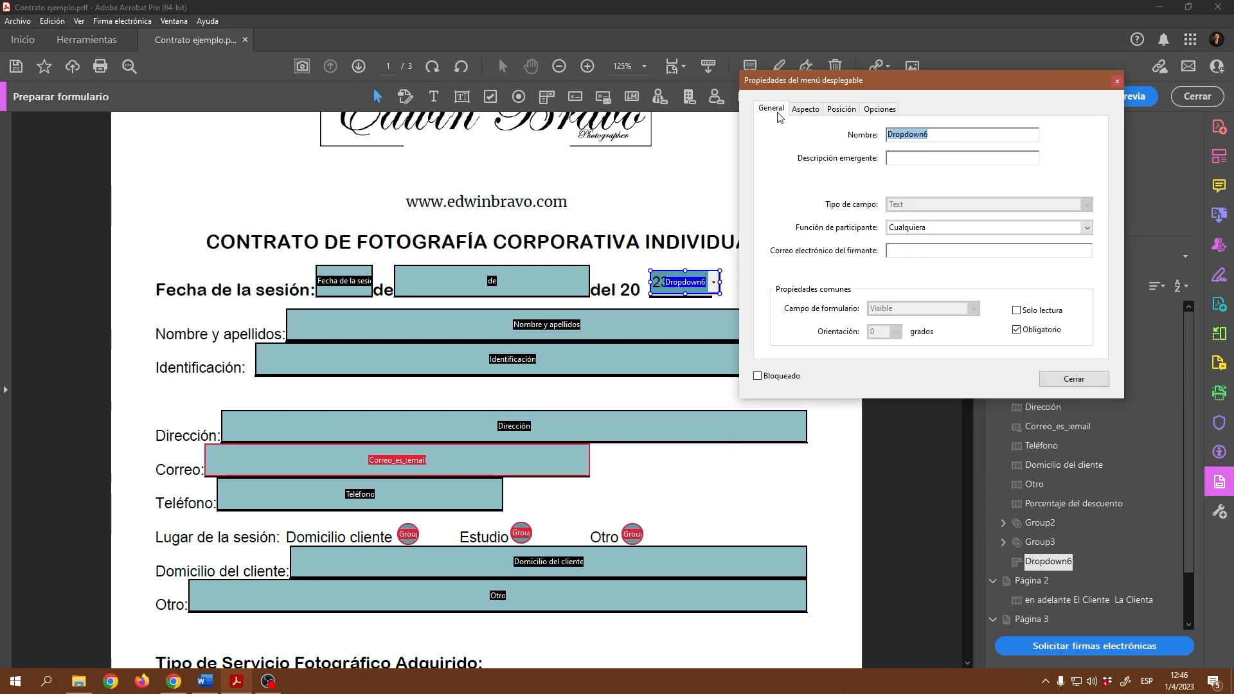
click(1074, 379)
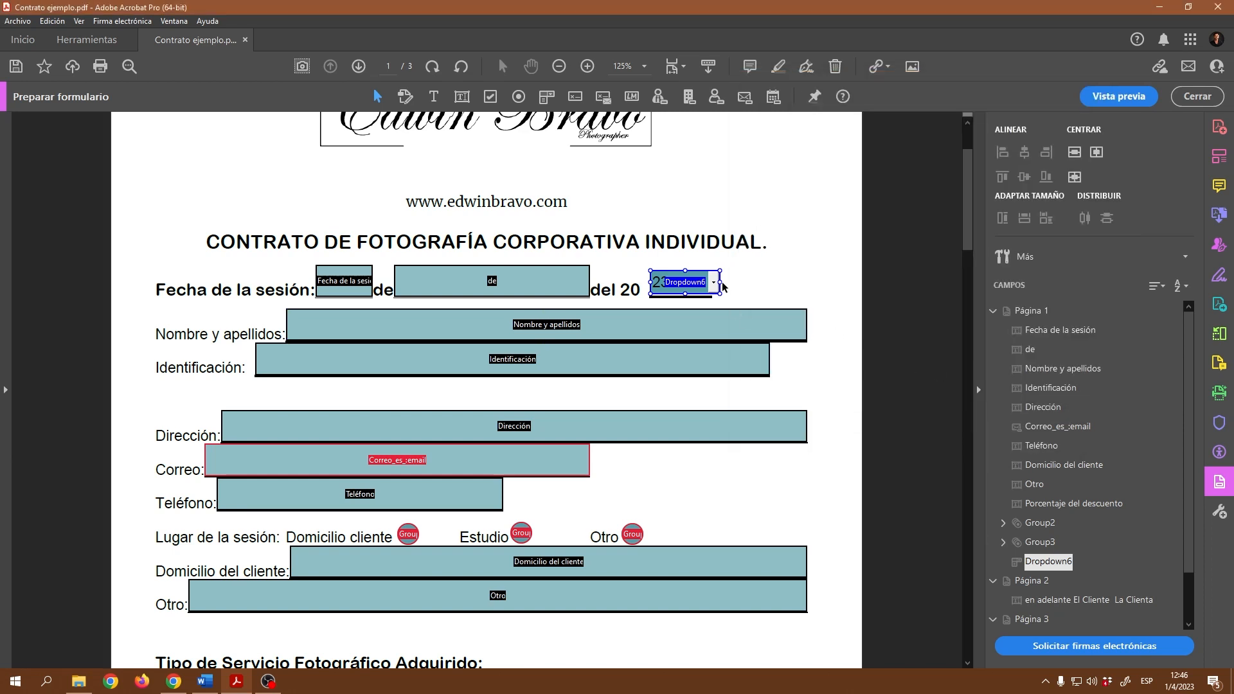
Narrow the year dropdown to fit within its line, test choosing 24 and 25 in the form preview, and return to editing
drag(721, 285, 679, 287)
click(1128, 100)
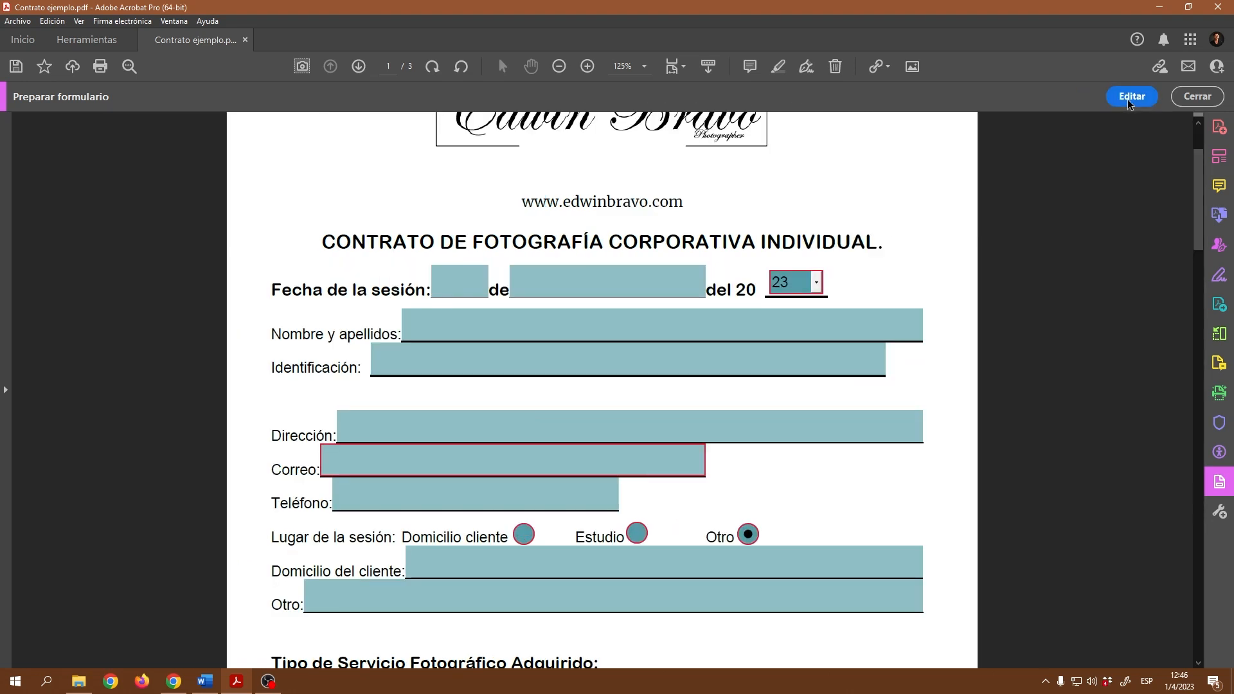
click(456, 281)
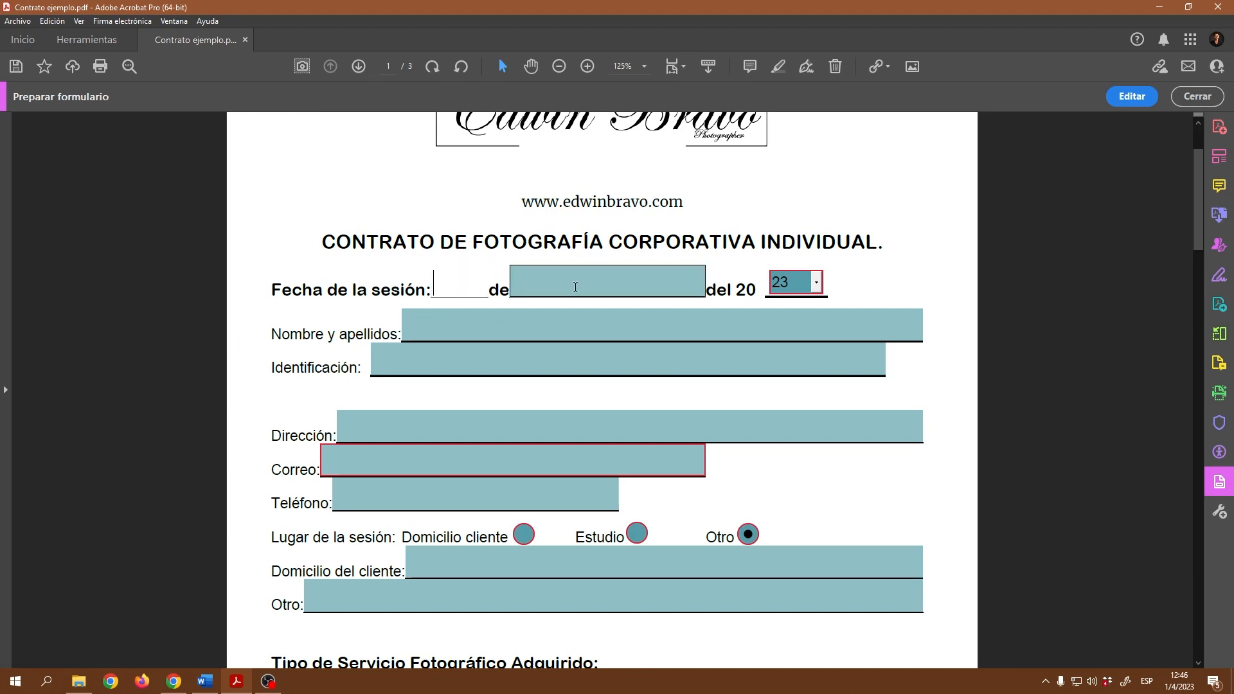
click(816, 283)
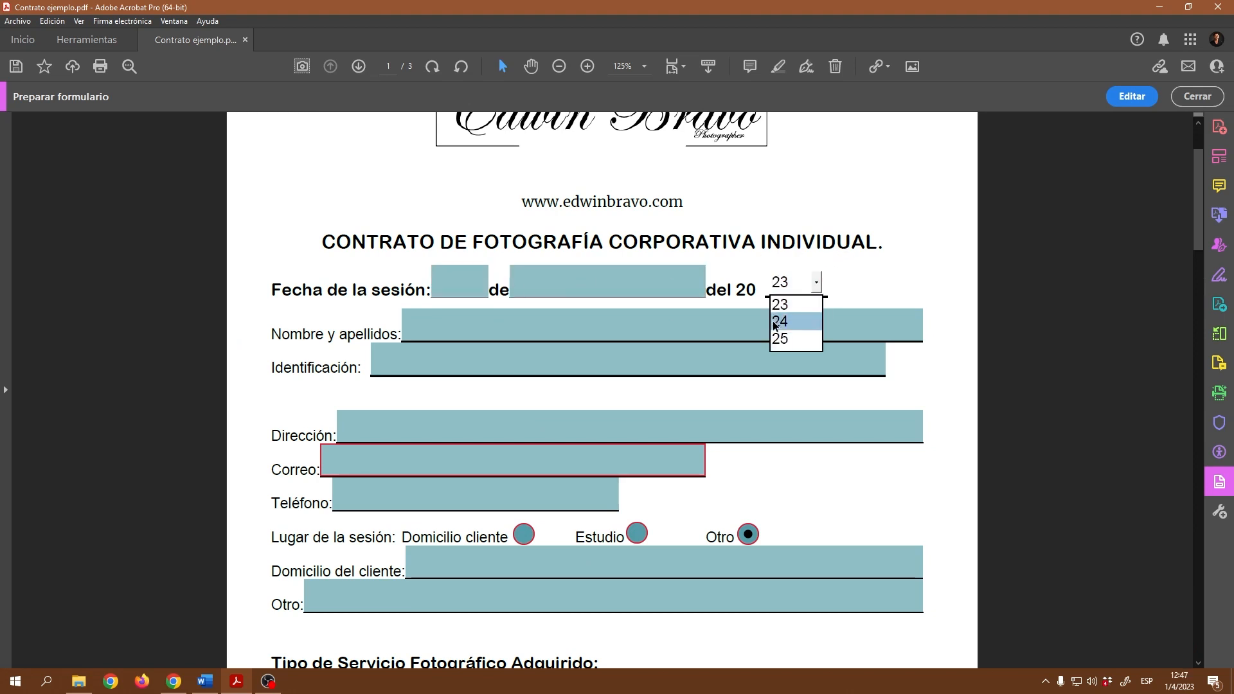
click(794, 322)
click(817, 283)
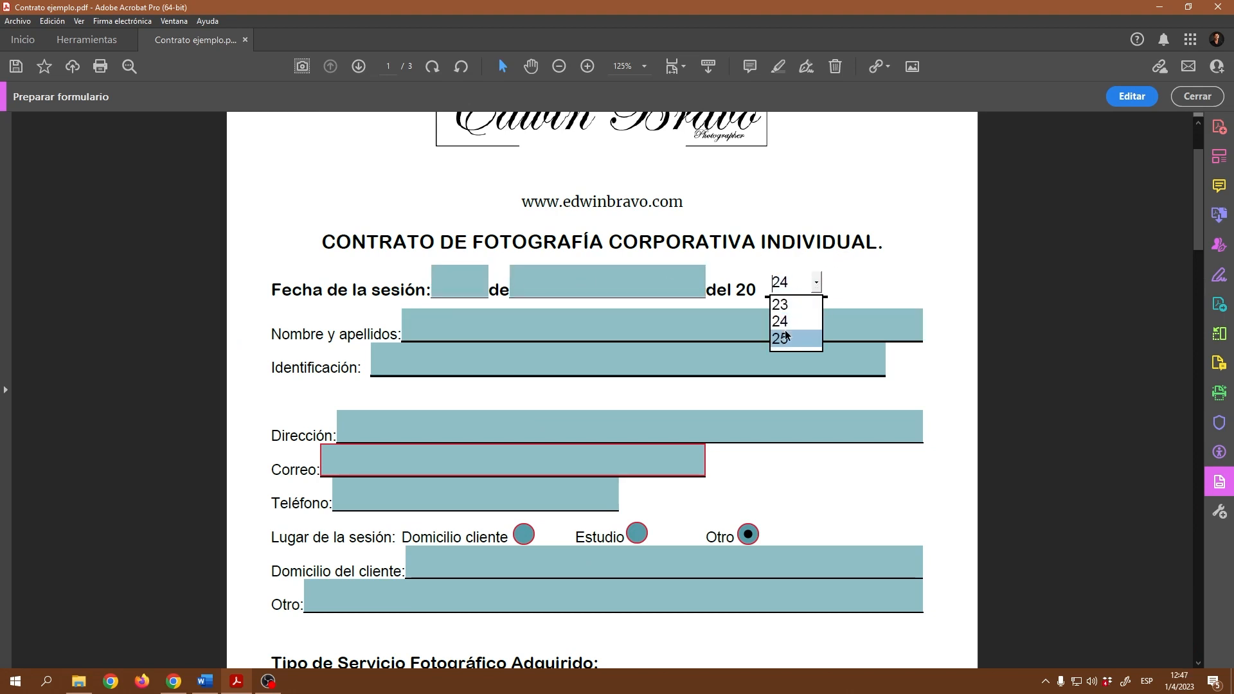
click(786, 335)
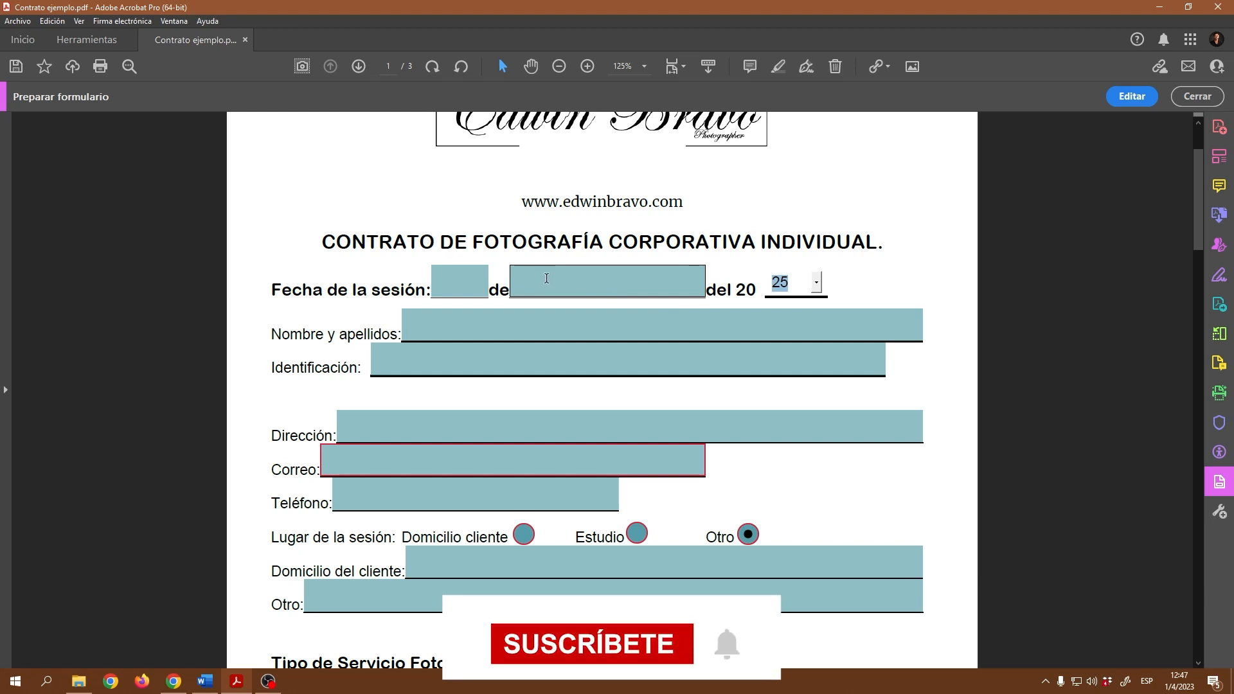
click(1129, 100)
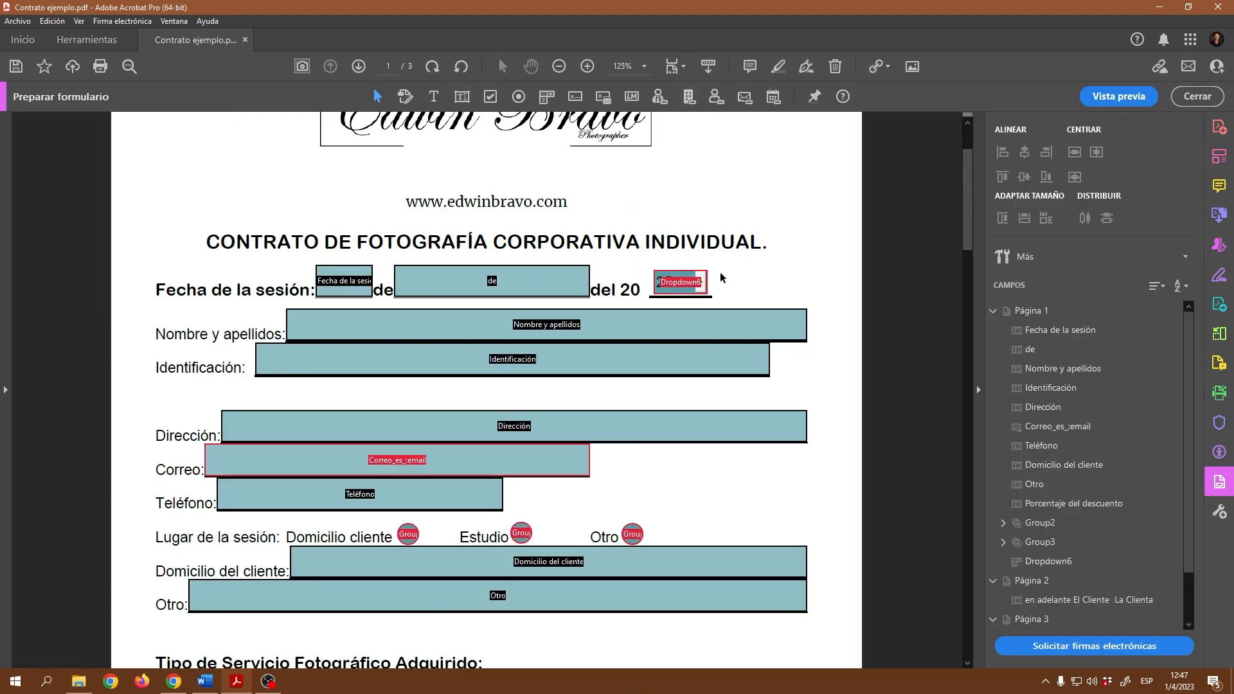
Examine the discount fields and the client field in the contract's terms and conditions
scroll(720, 272, down, 8)
scroll(705, 286, down, 3)
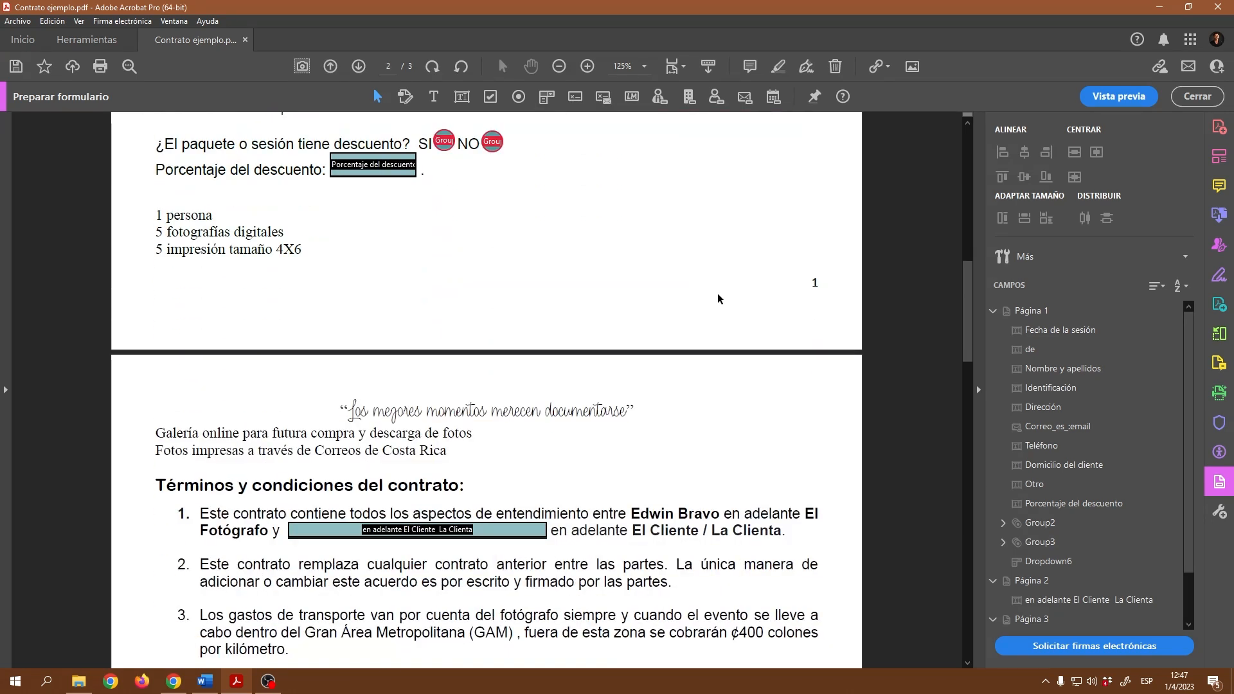